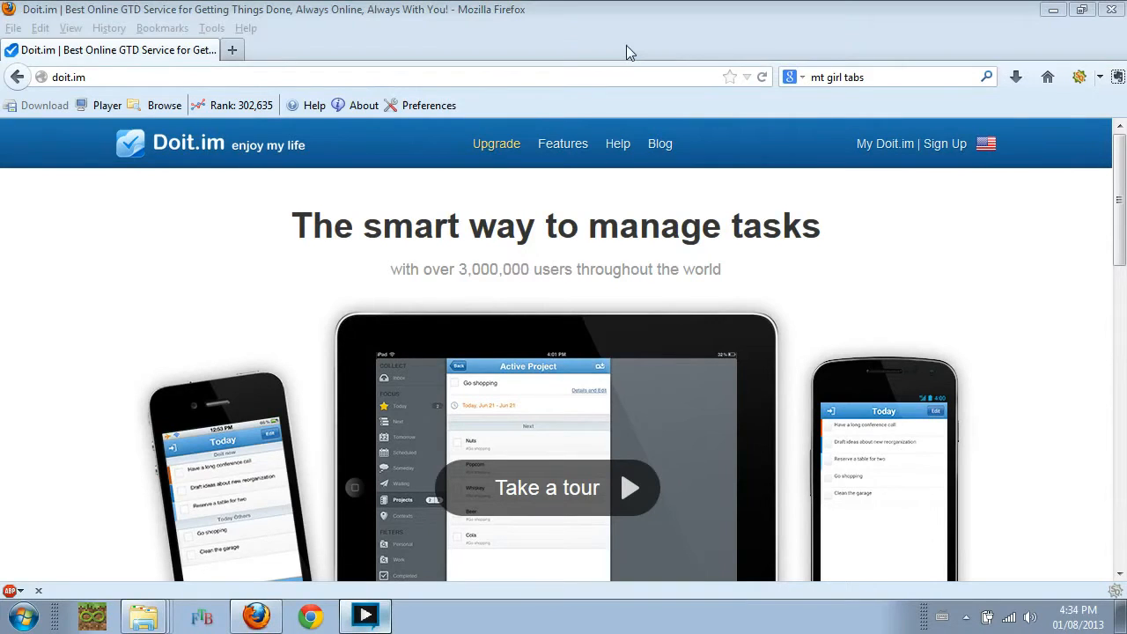
click(626, 50)
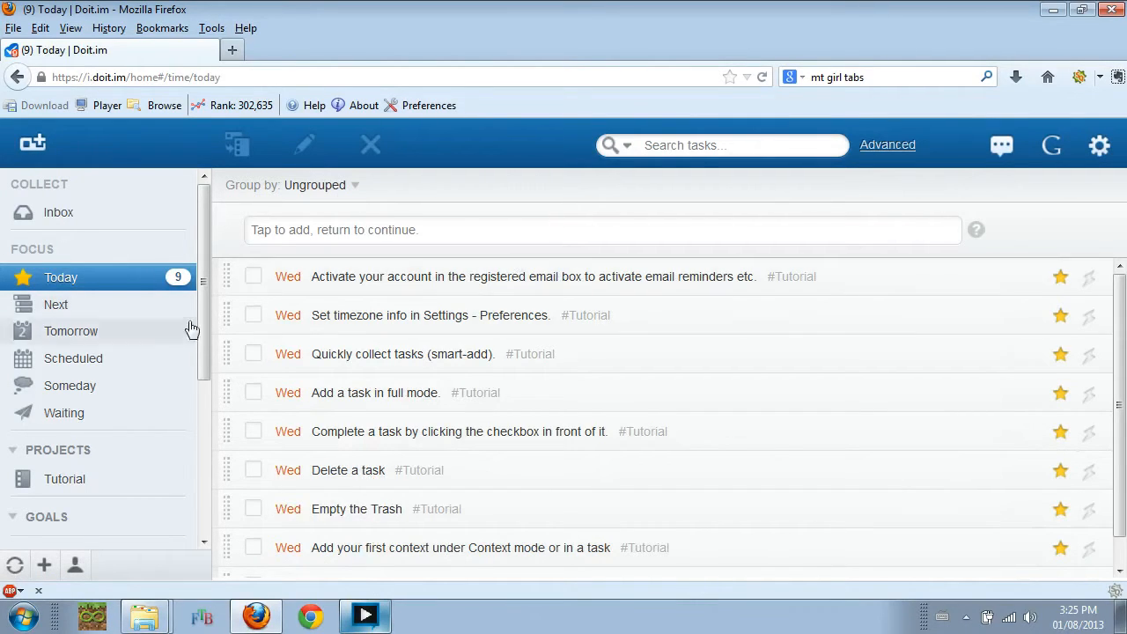
- Mark the tutorial task about activating your account in the registered email box as completed
click(252, 280)
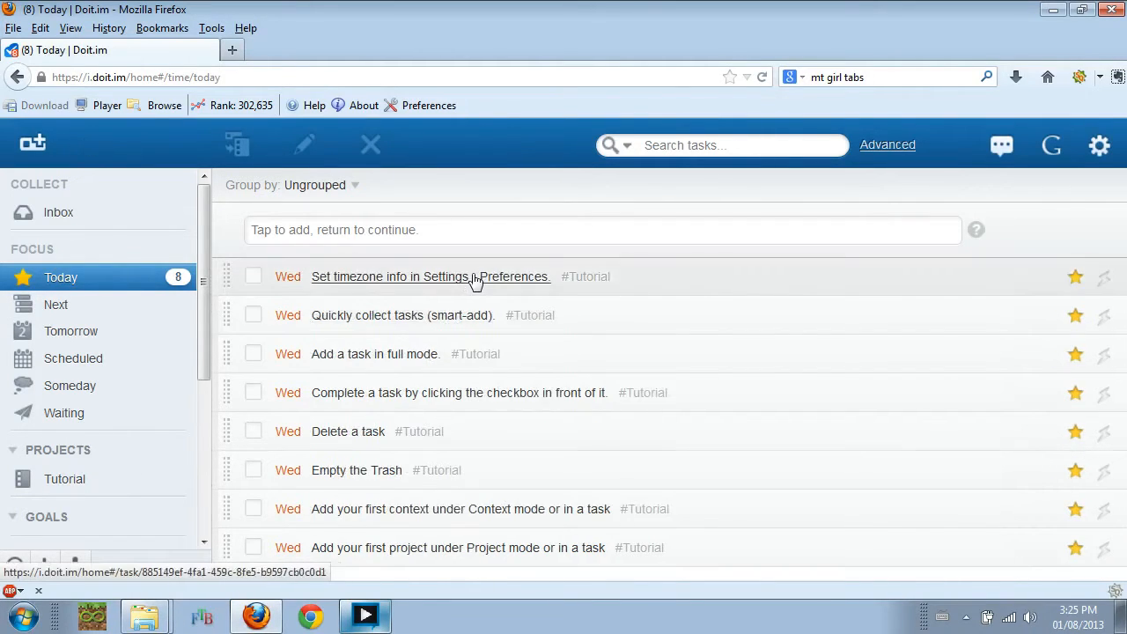
- Set the time zone to (GMT-07:00) Mountain Time (US & Canada) in the preferences and mark the timezone tutorial task as completed
click(1100, 148)
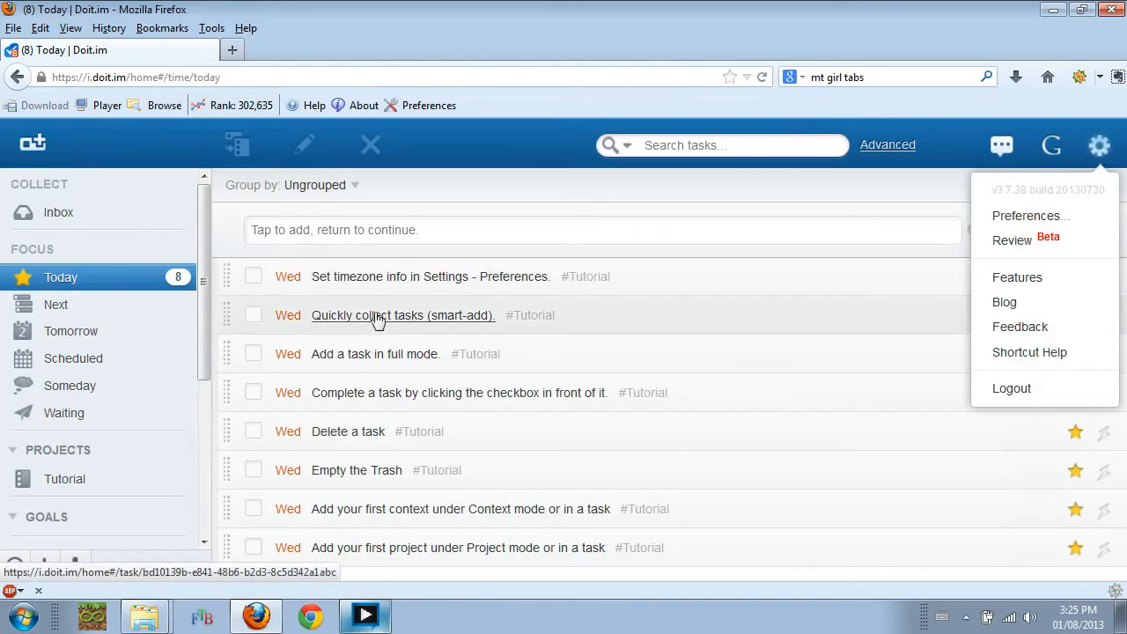
click(378, 278)
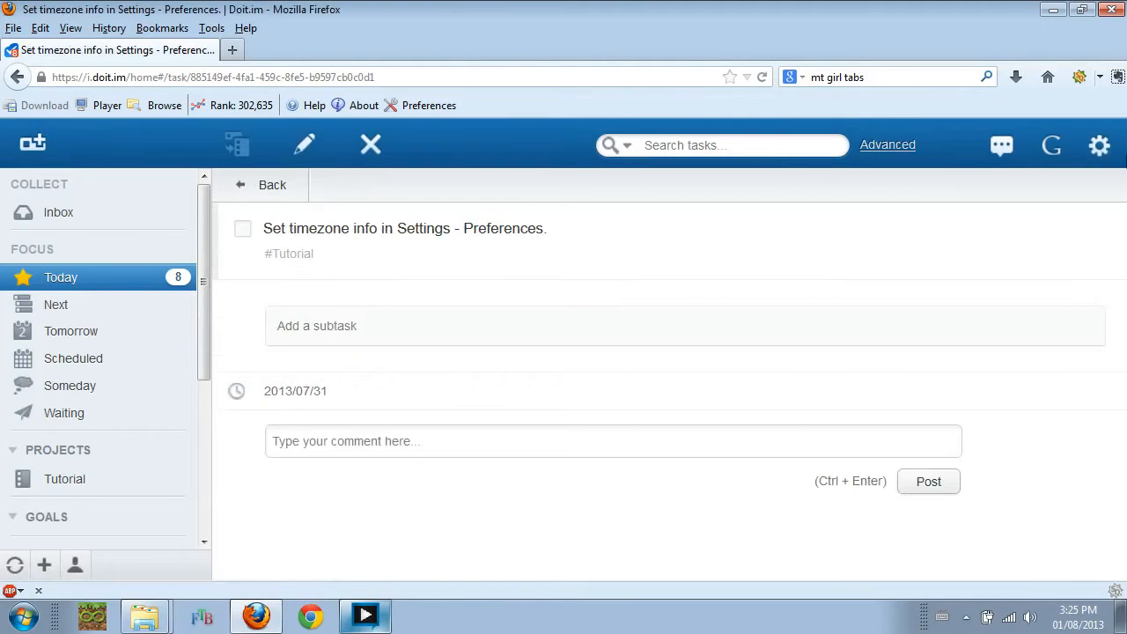
click(1099, 145)
click(1051, 220)
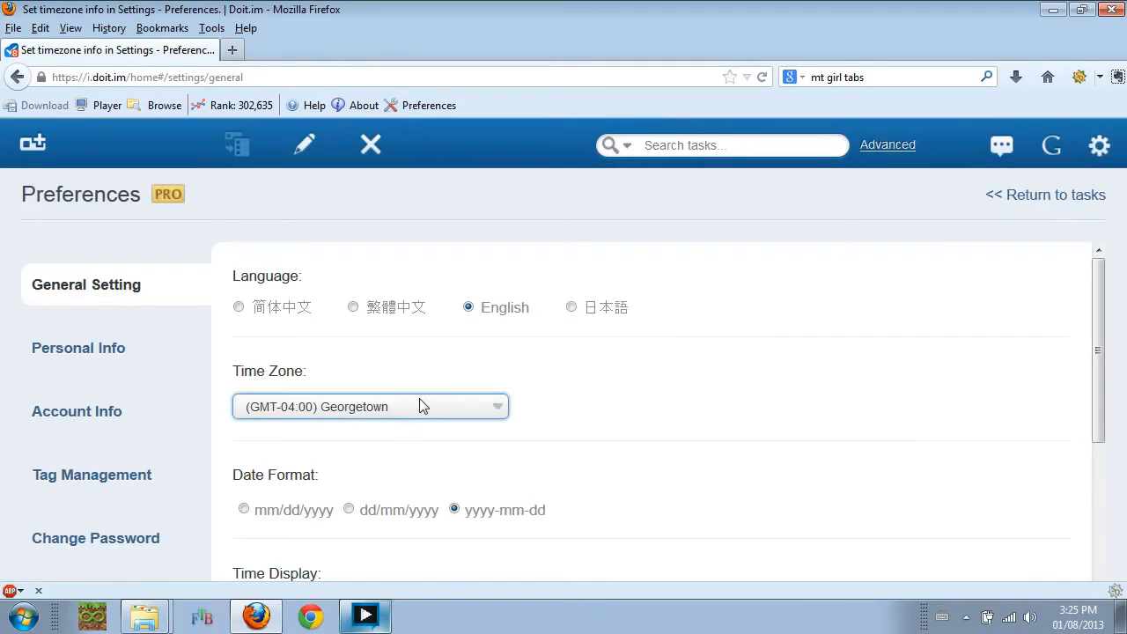
click(420, 406)
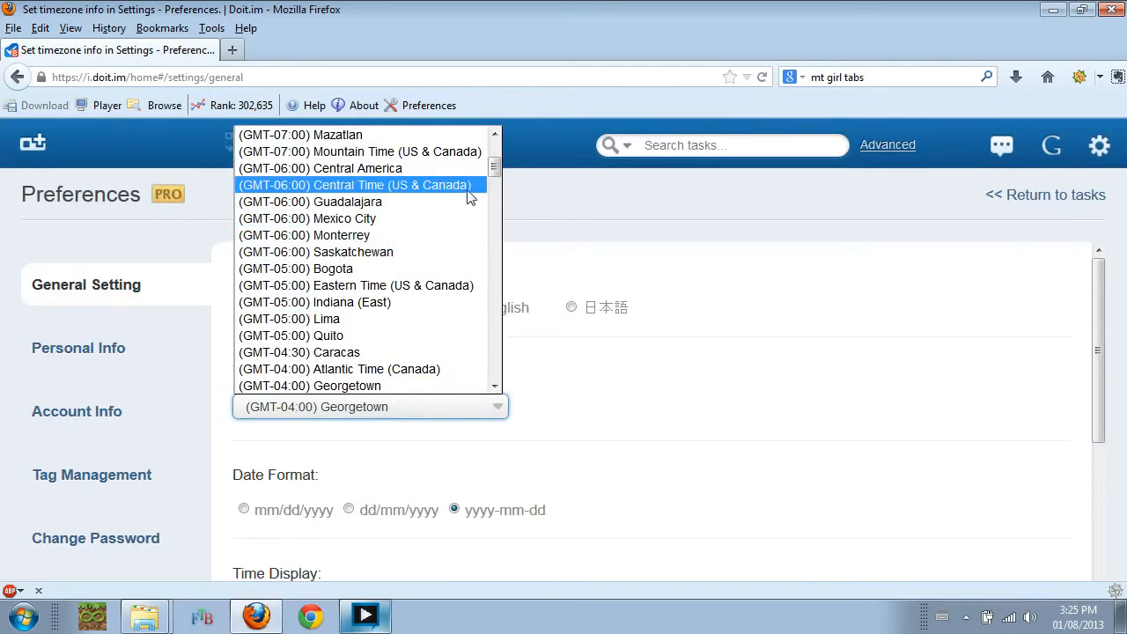
scroll(493, 169, up, 2)
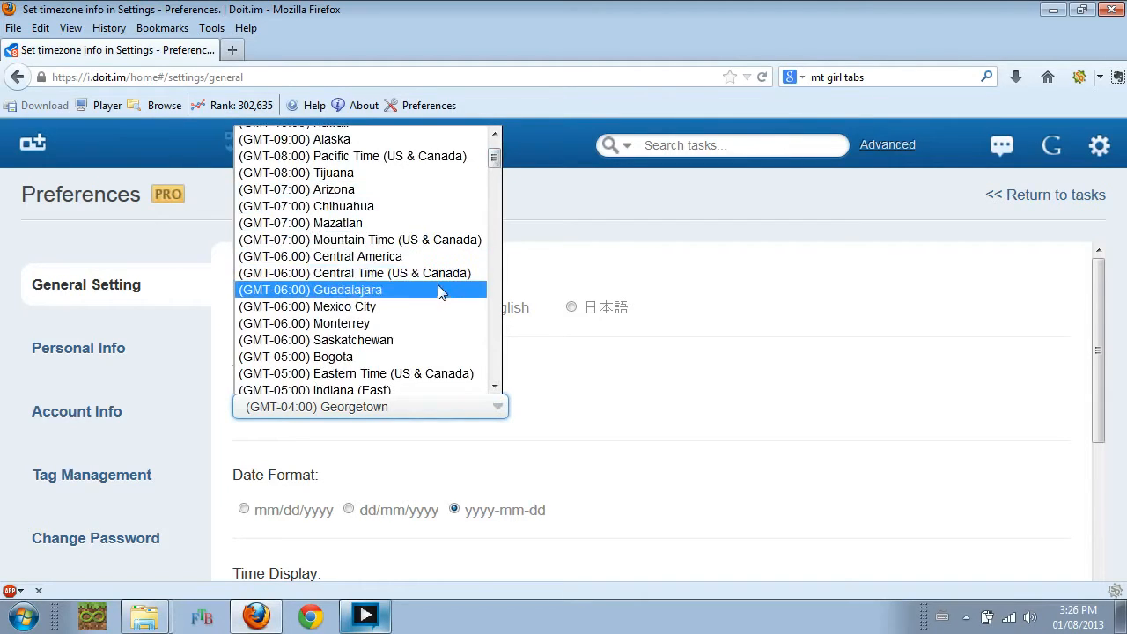
click(438, 241)
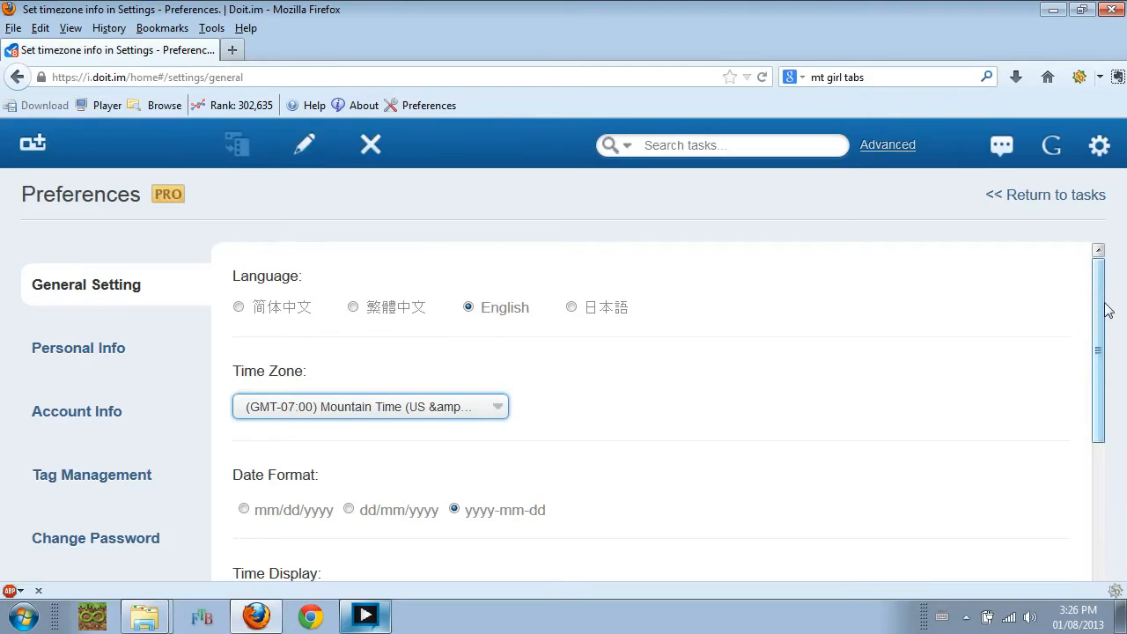
drag(1102, 308, 1115, 495)
click(259, 572)
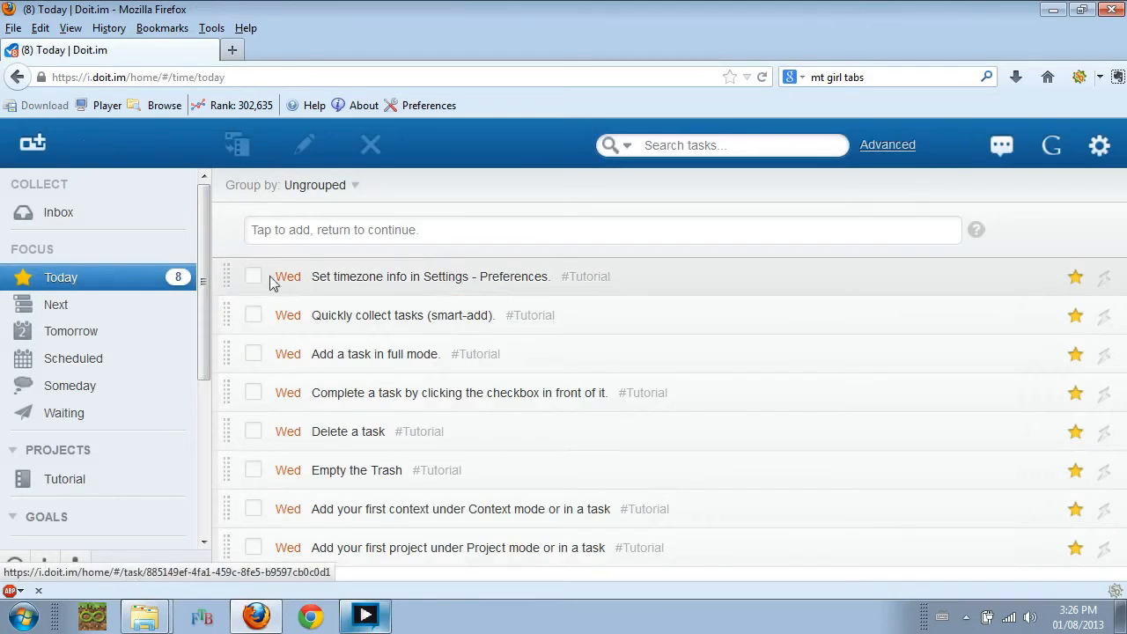
click(253, 278)
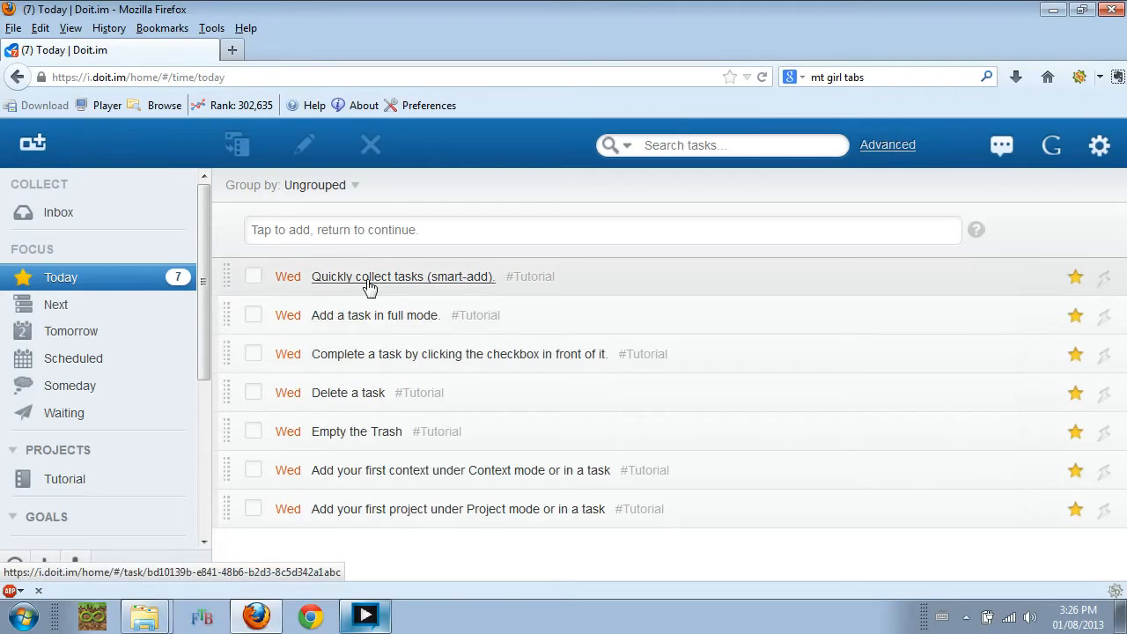
click(373, 230)
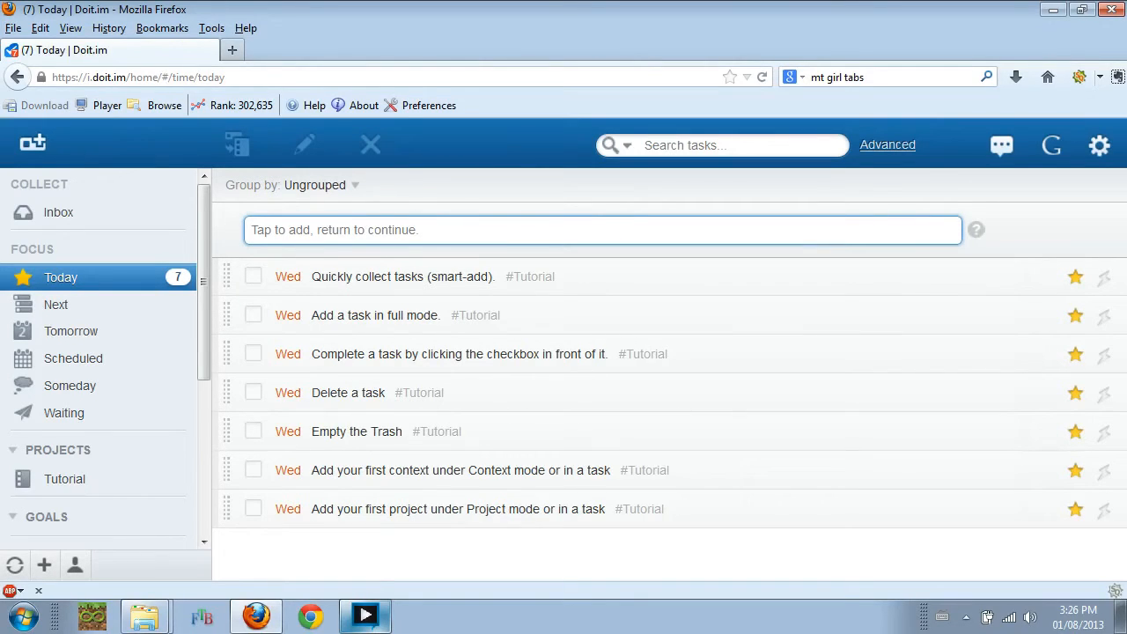
click(141, 218)
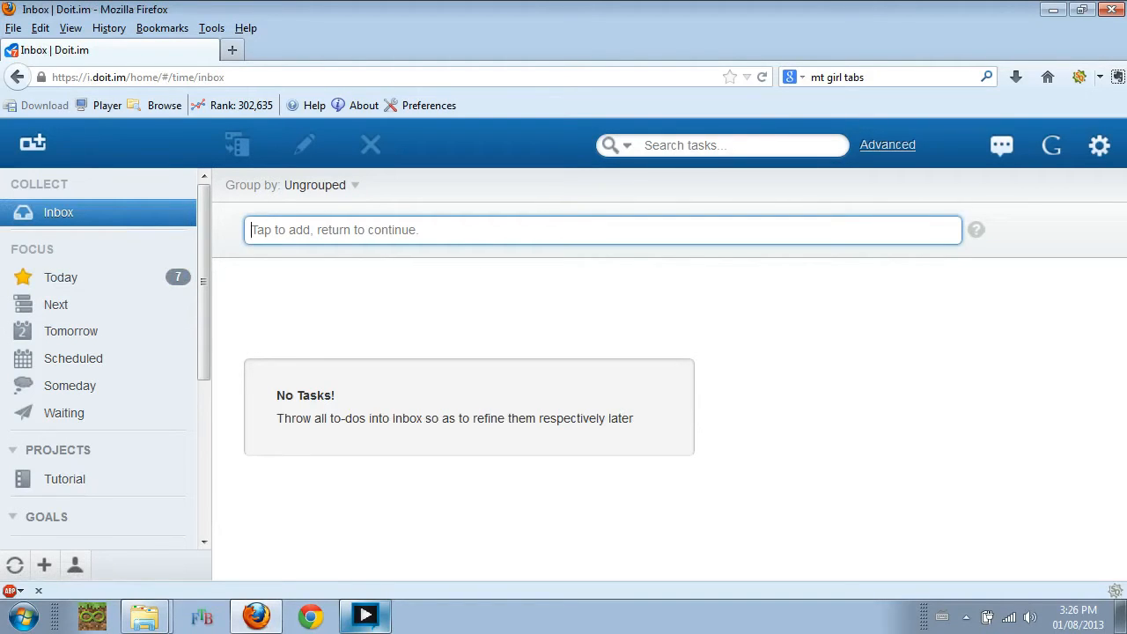
text(this is a simple test)
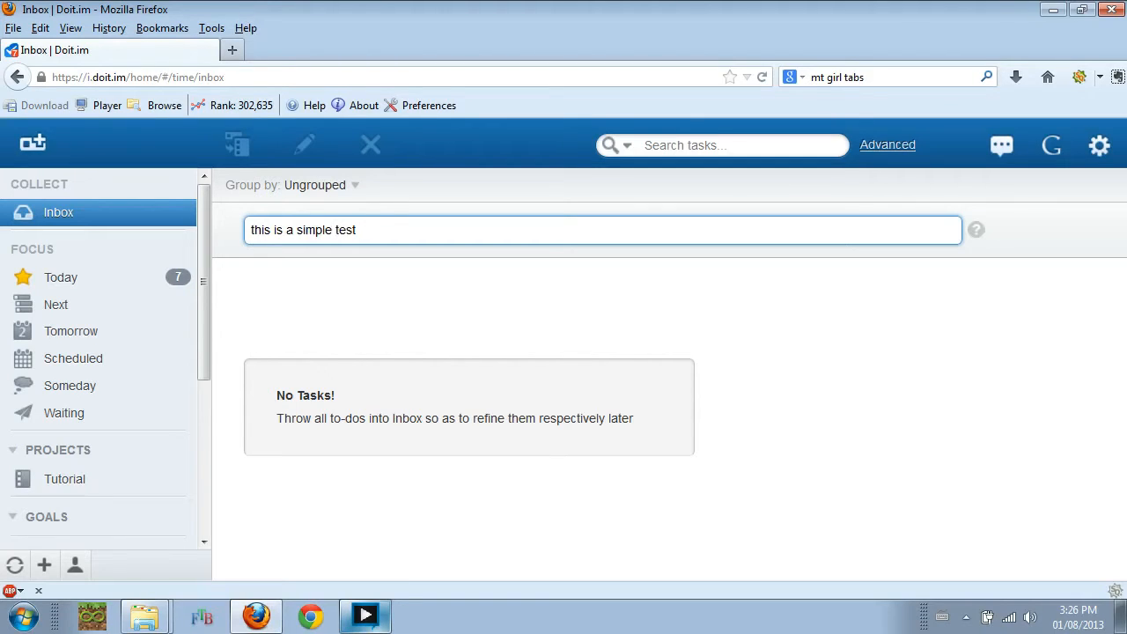
text(^)
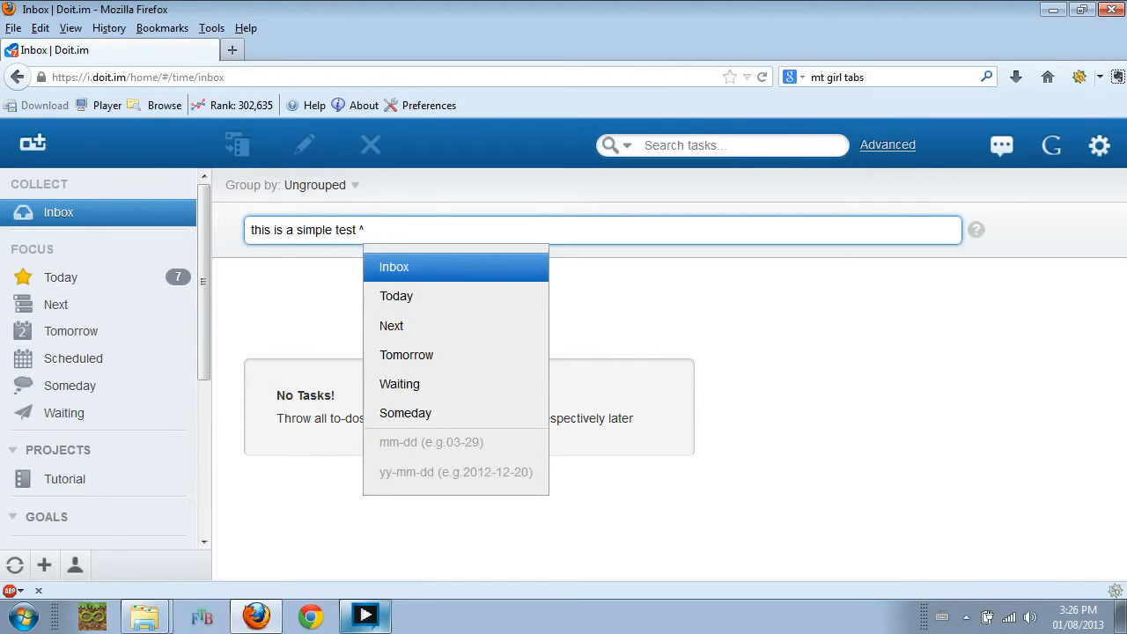
key(BackSpace)
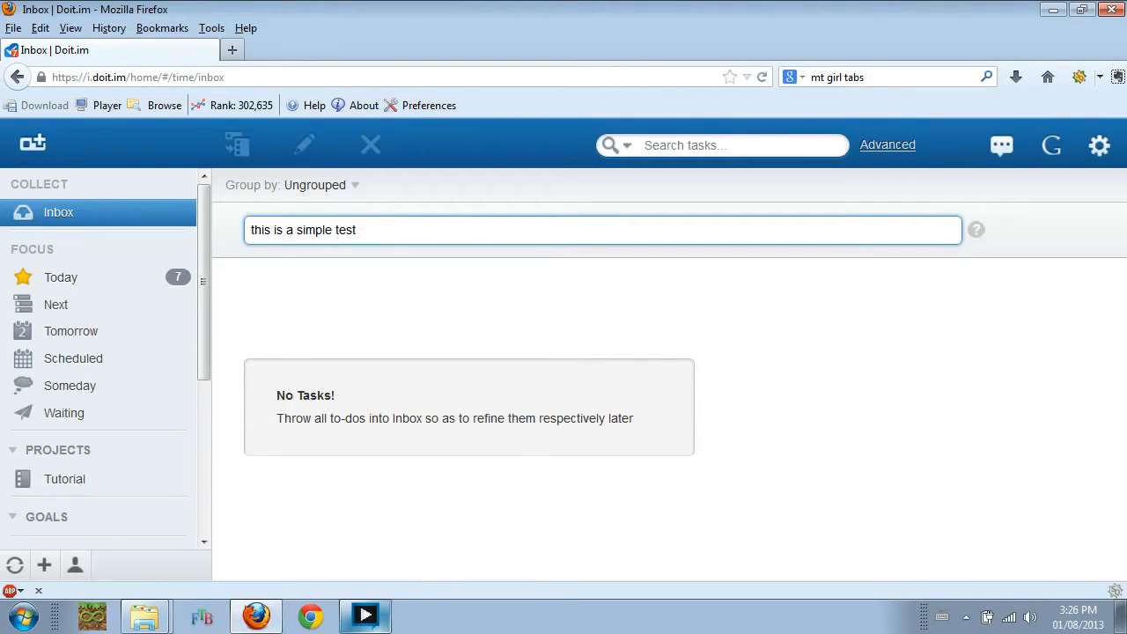
text(#)
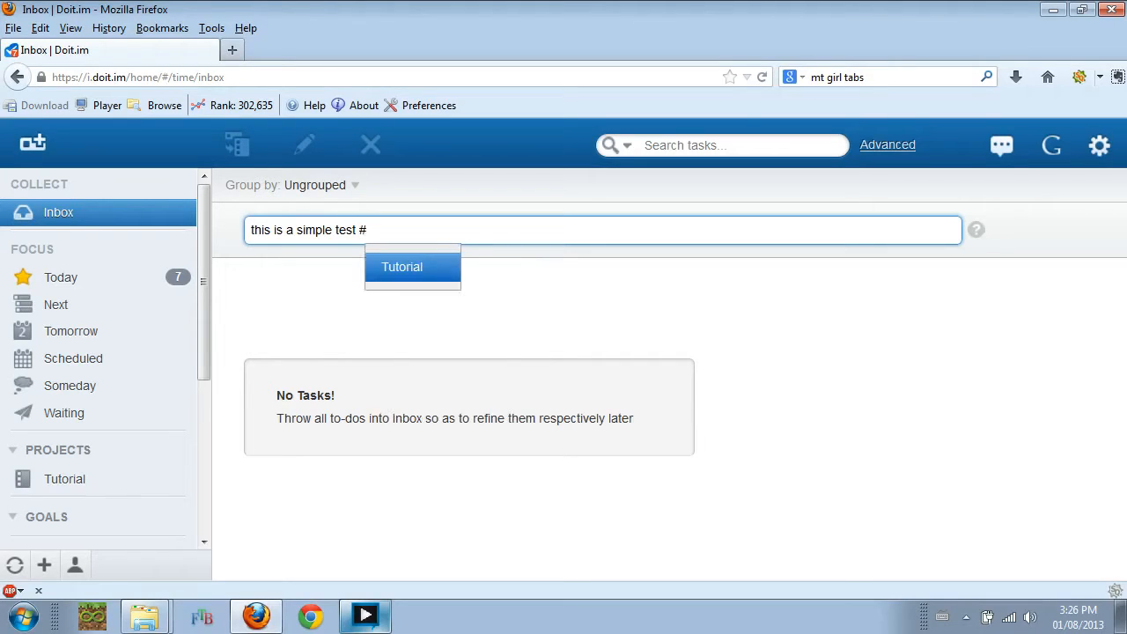
text(test)
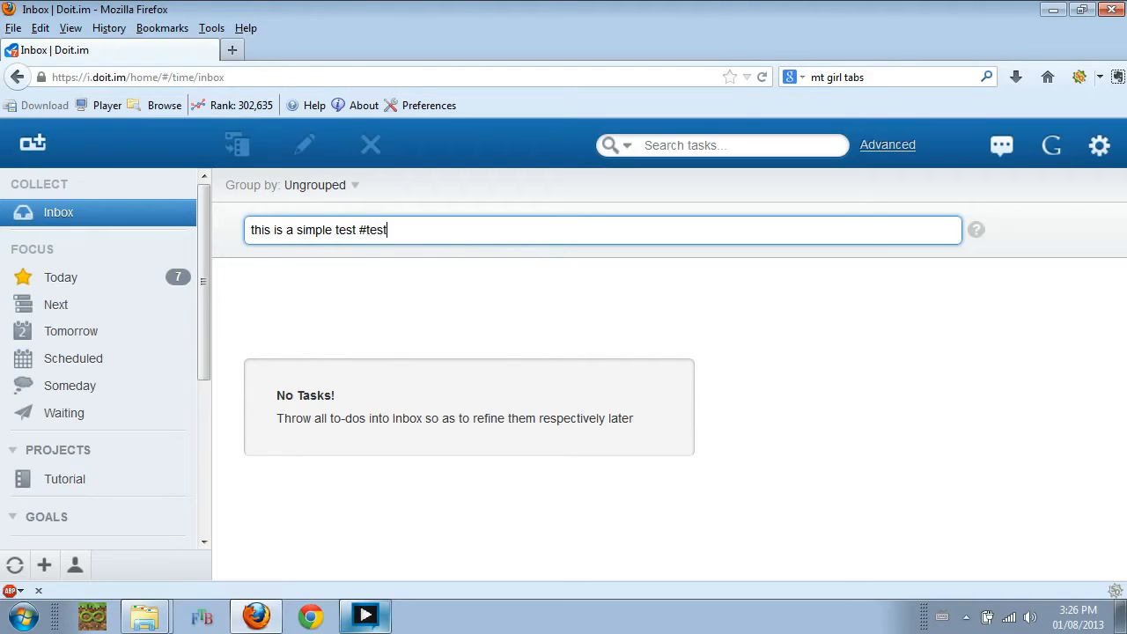
text( @)
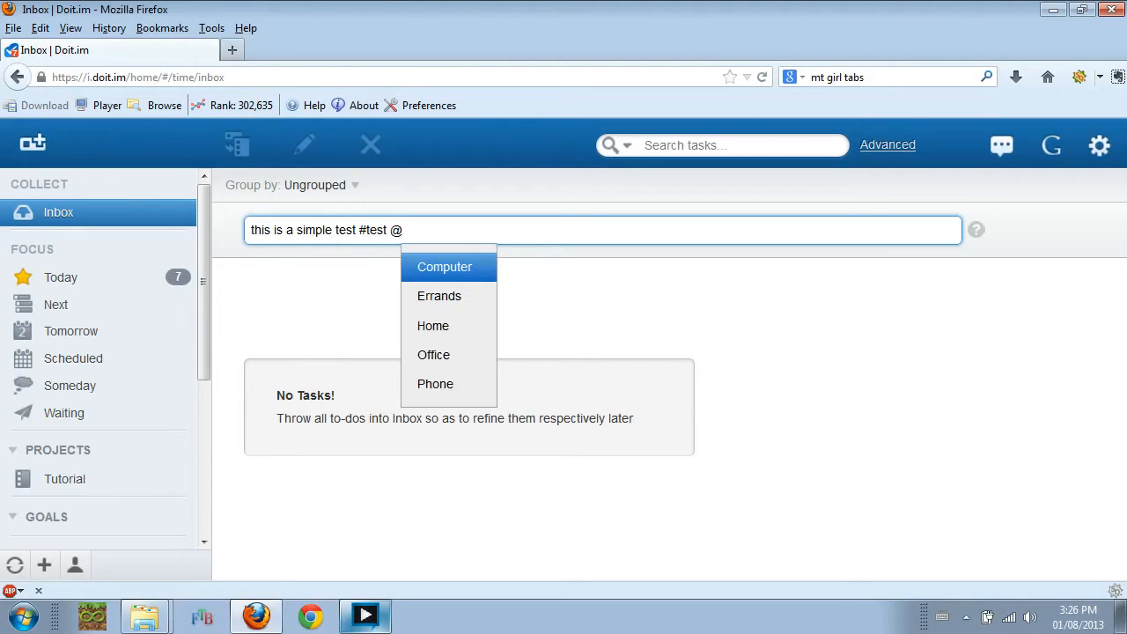
text(compu)
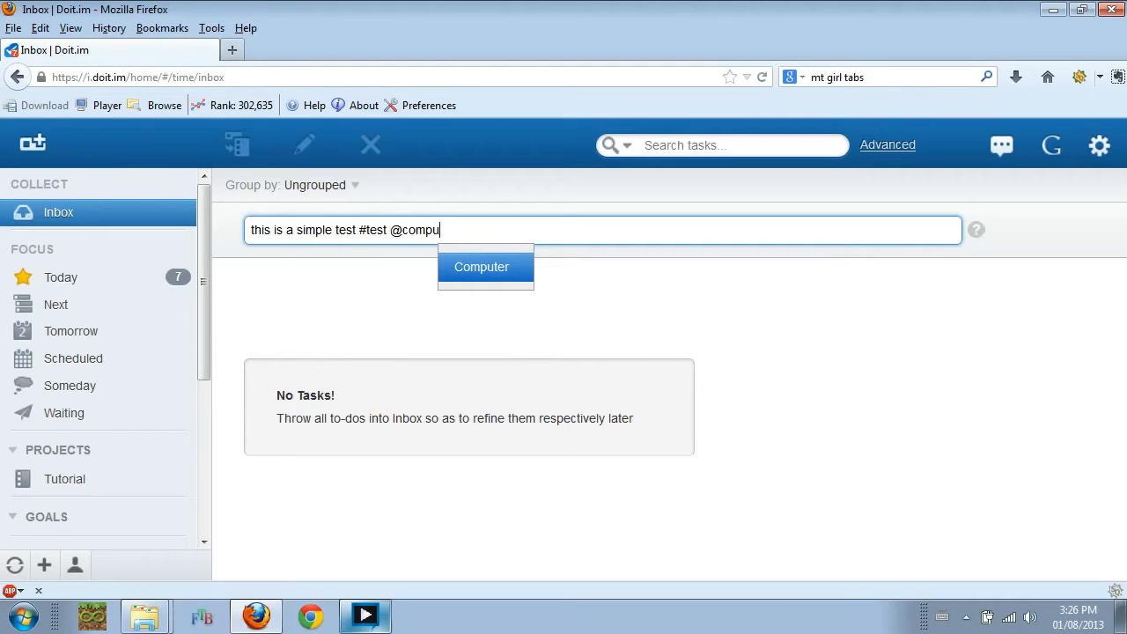
click(453, 263)
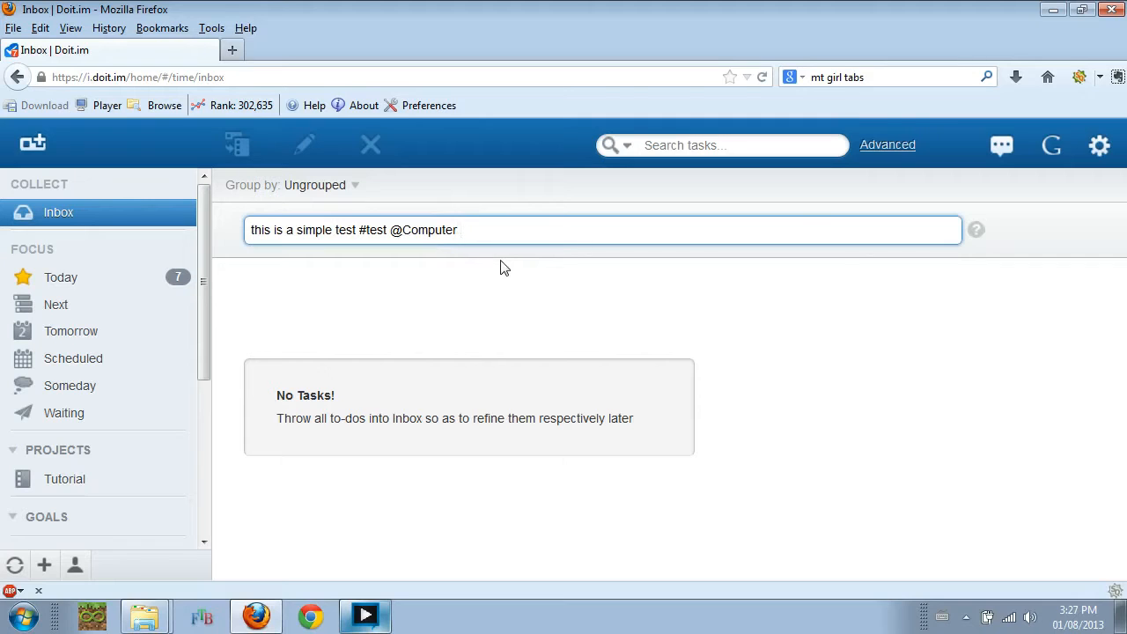
key(Return)
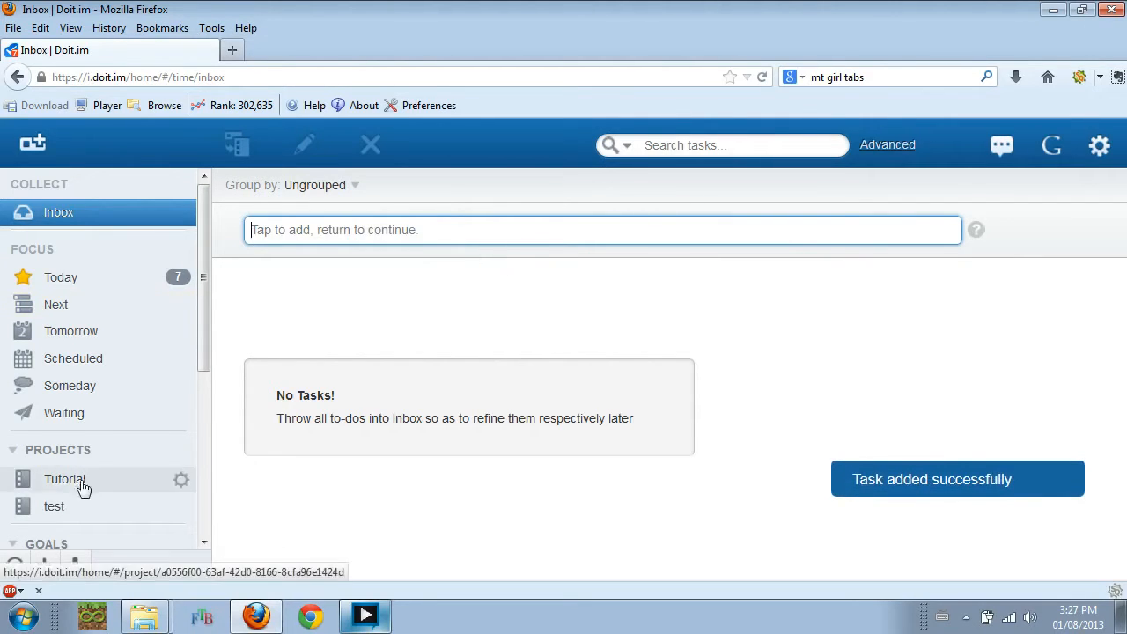
- Check the new task in the test project and mark "Quickly collect tasks (smart-add)" in Today as completed
click(72, 514)
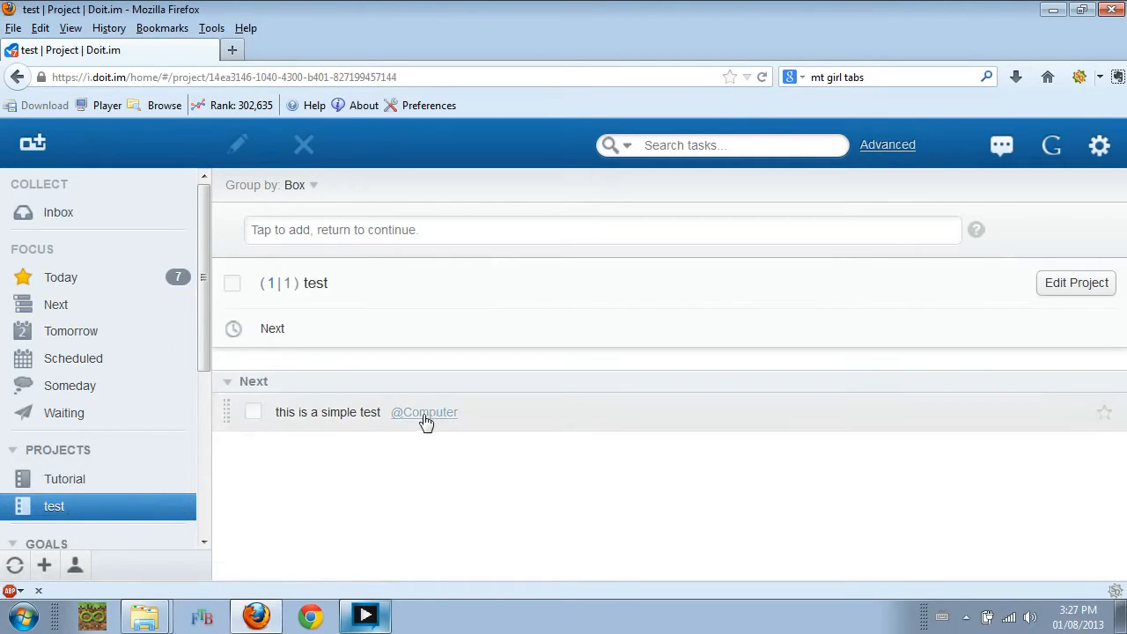
click(22, 222)
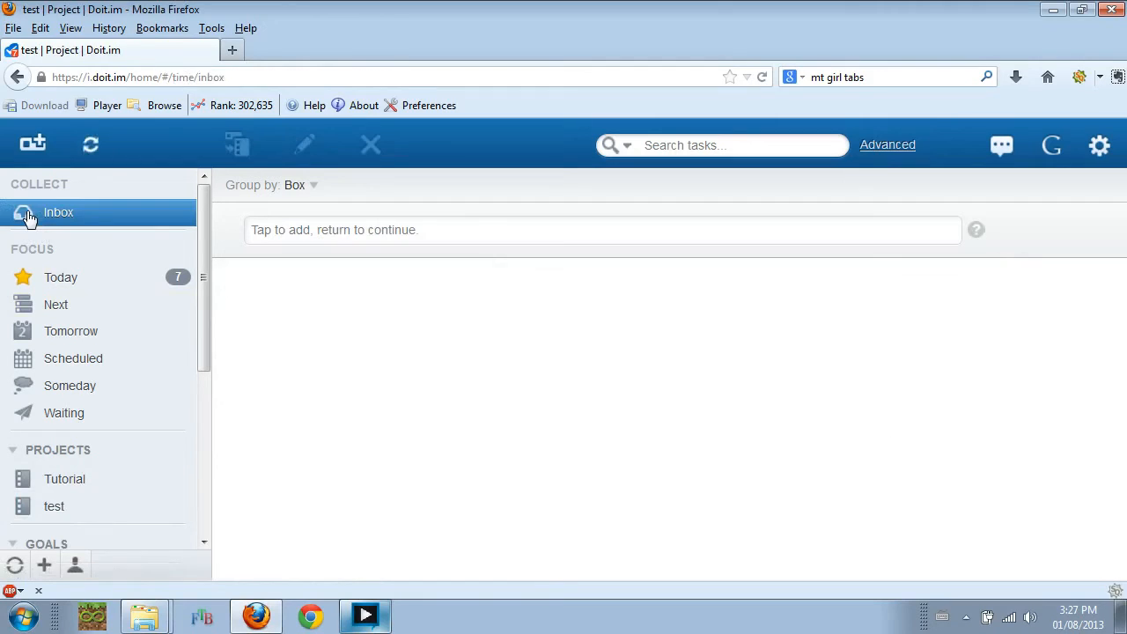
click(58, 289)
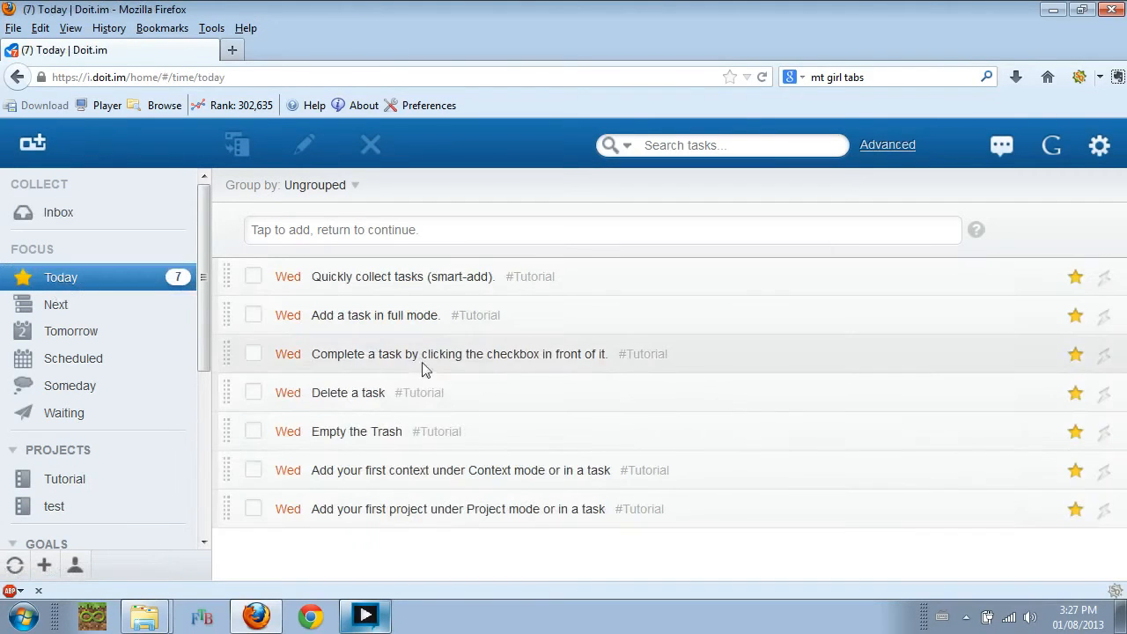
click(253, 281)
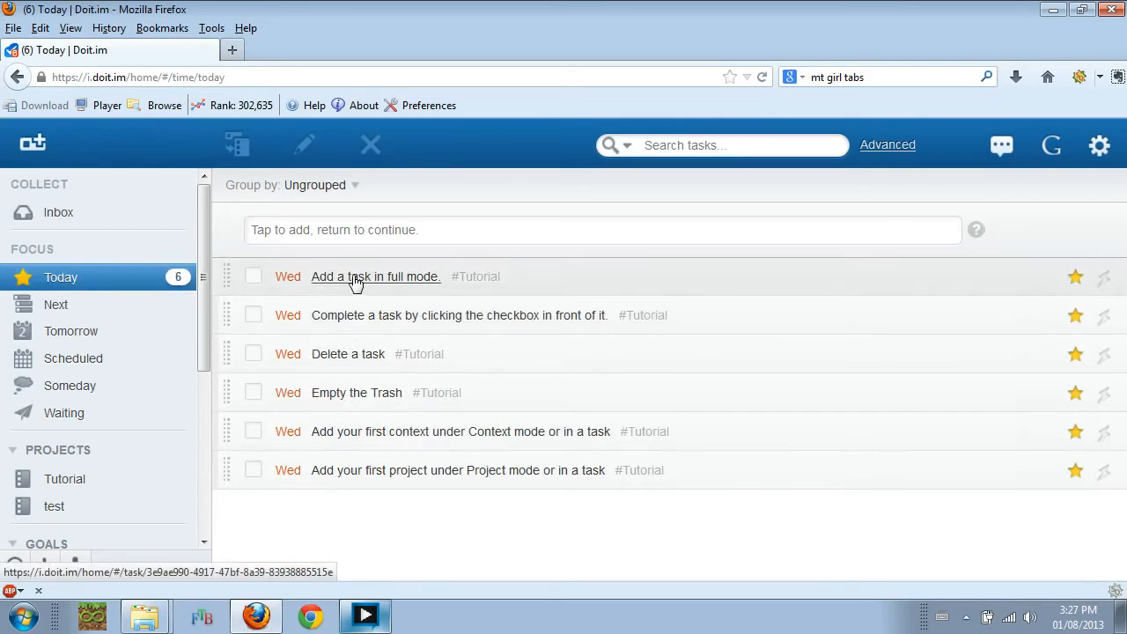
- Start a full-mode task titled "this is another test" with the description "this is balh blah"
click(46, 151)
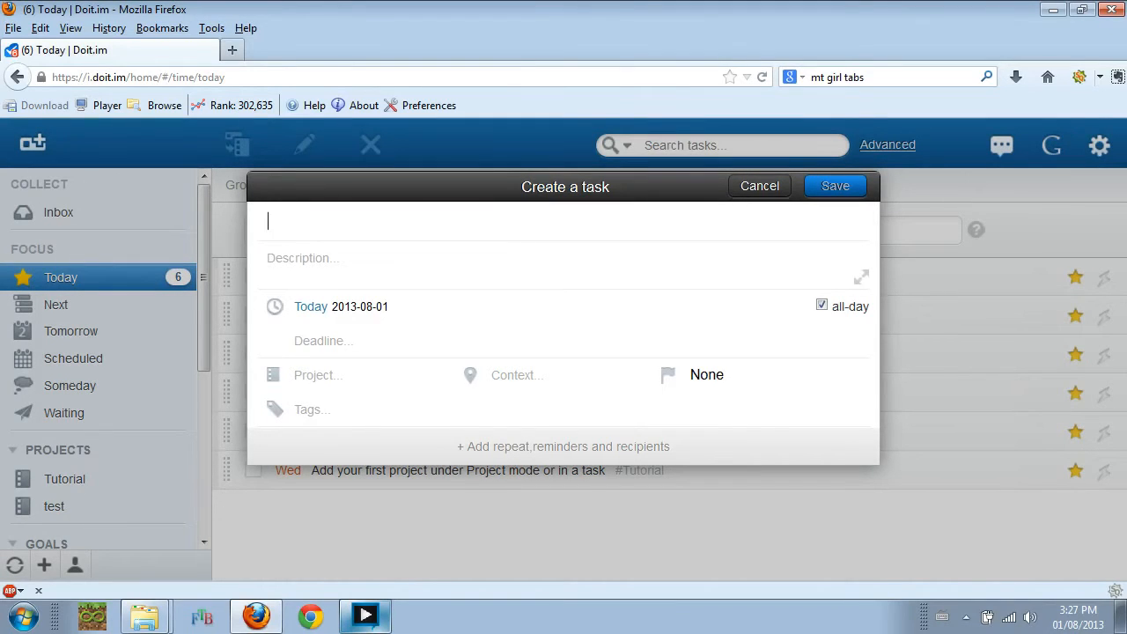
text(this is another test)
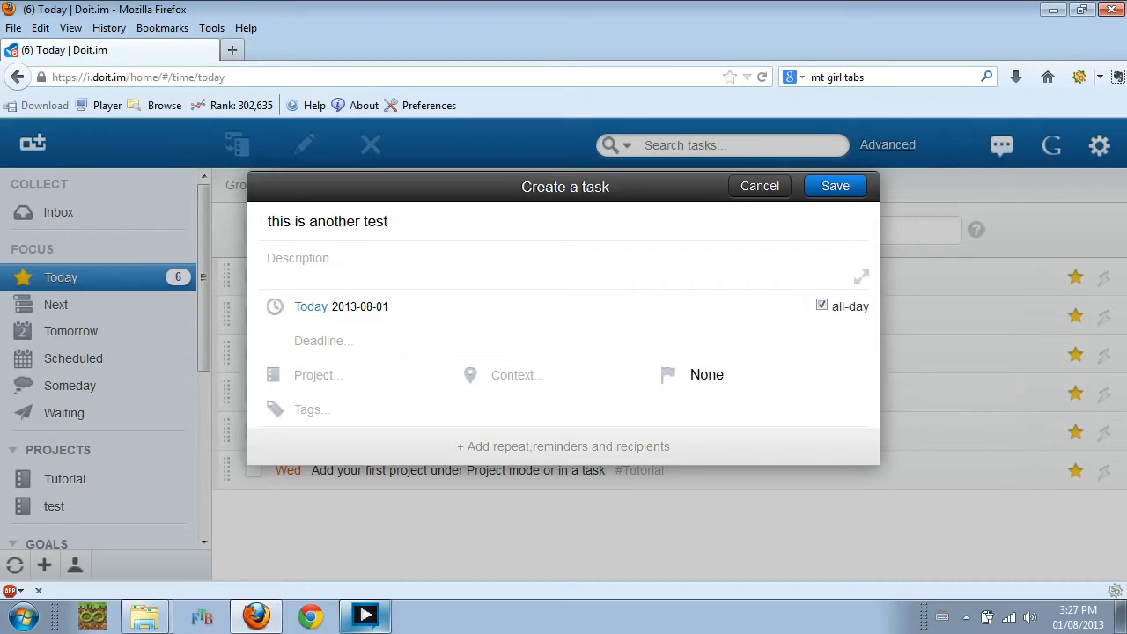
key(Tab)
text(this is balh blah)
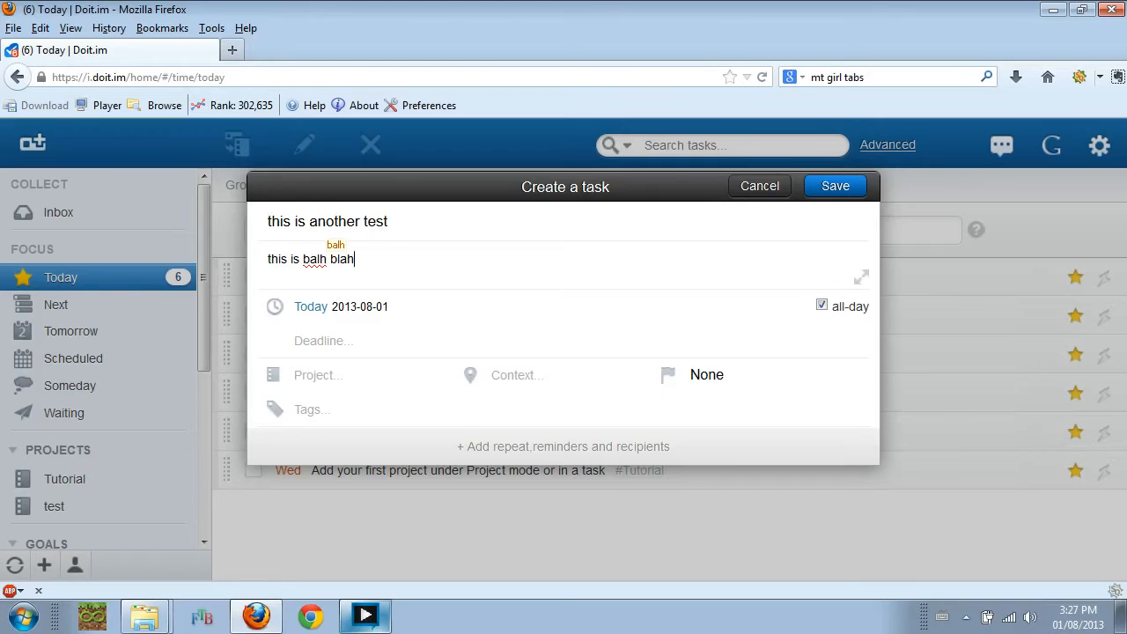
- Assign the task to the test project with the Computer context and Medium priority, leaving the tags empty
key(Tab)
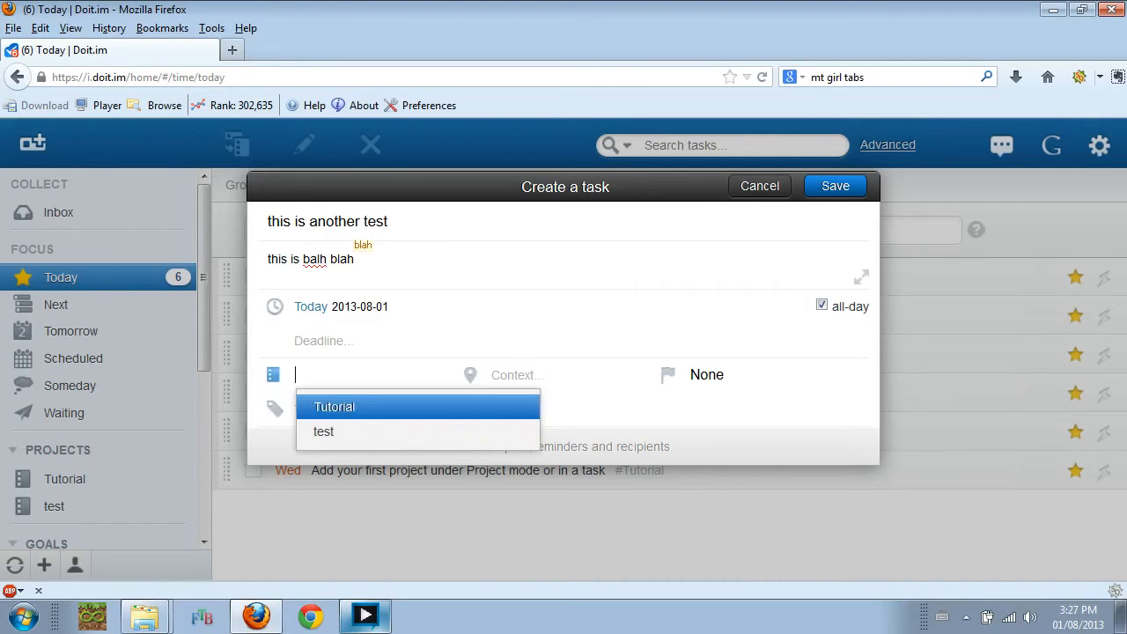
click(324, 431)
key(Tab)
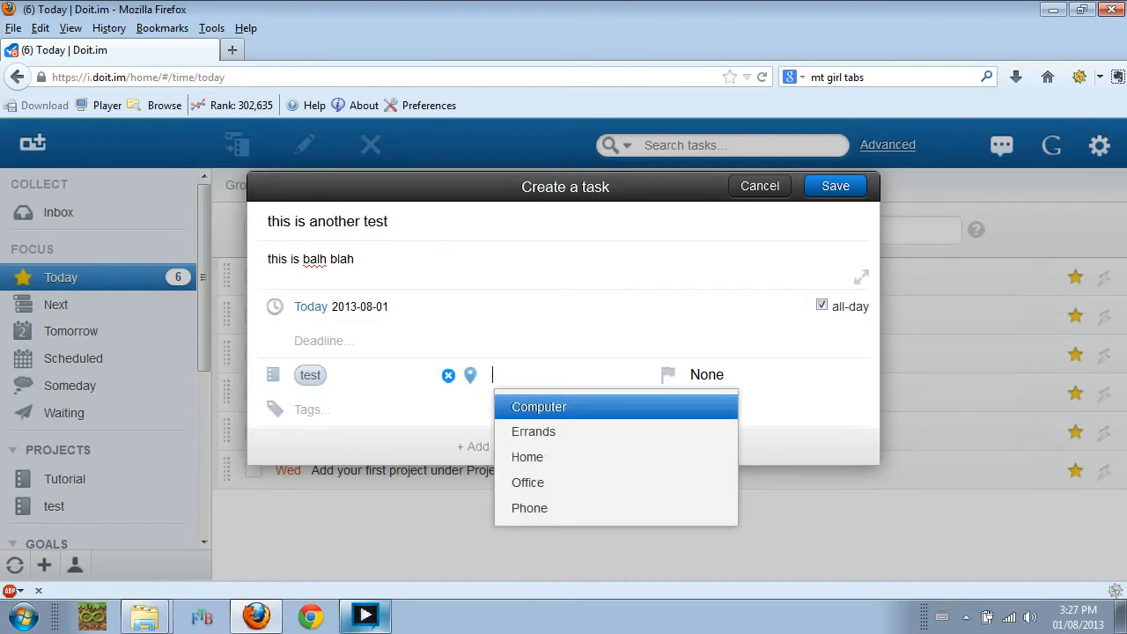
click(520, 409)
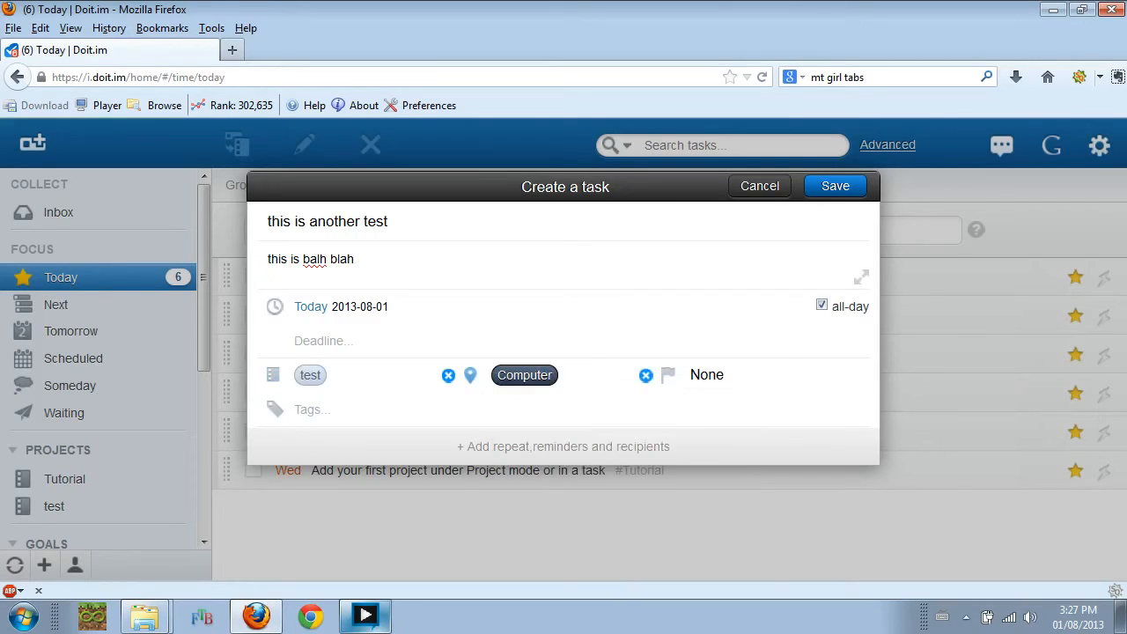
key(Tab)
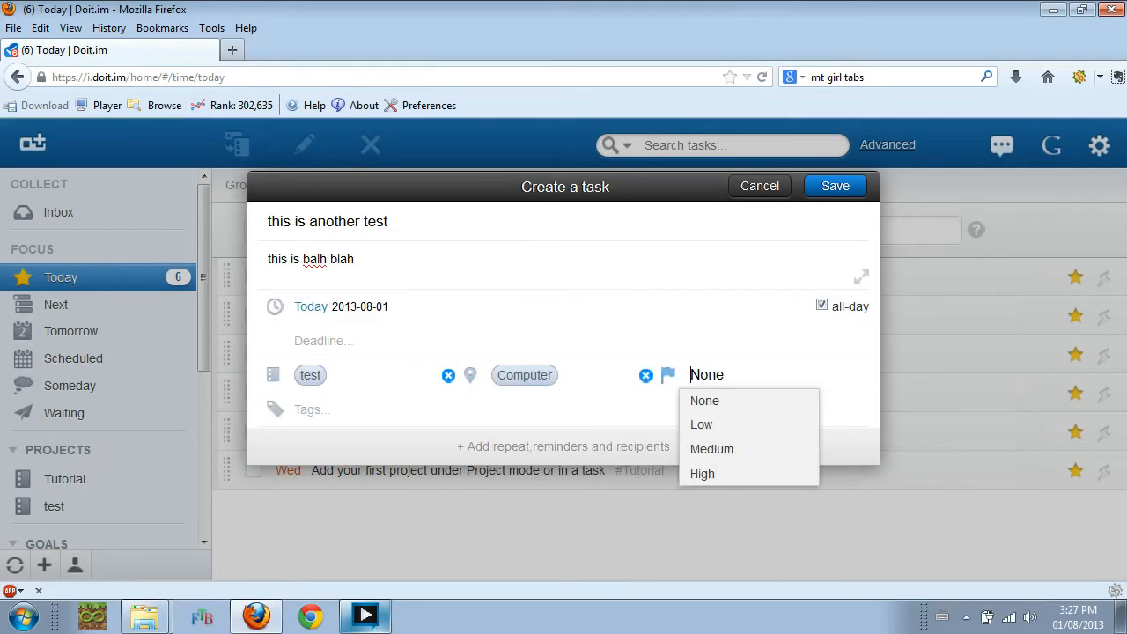
click(713, 449)
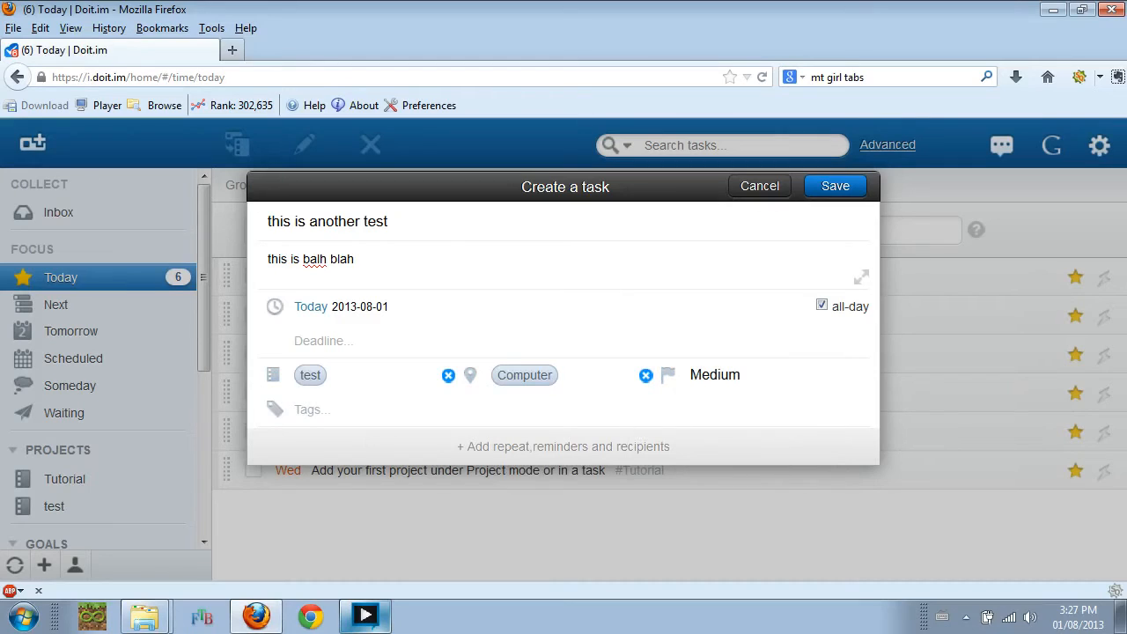
key(Tab)
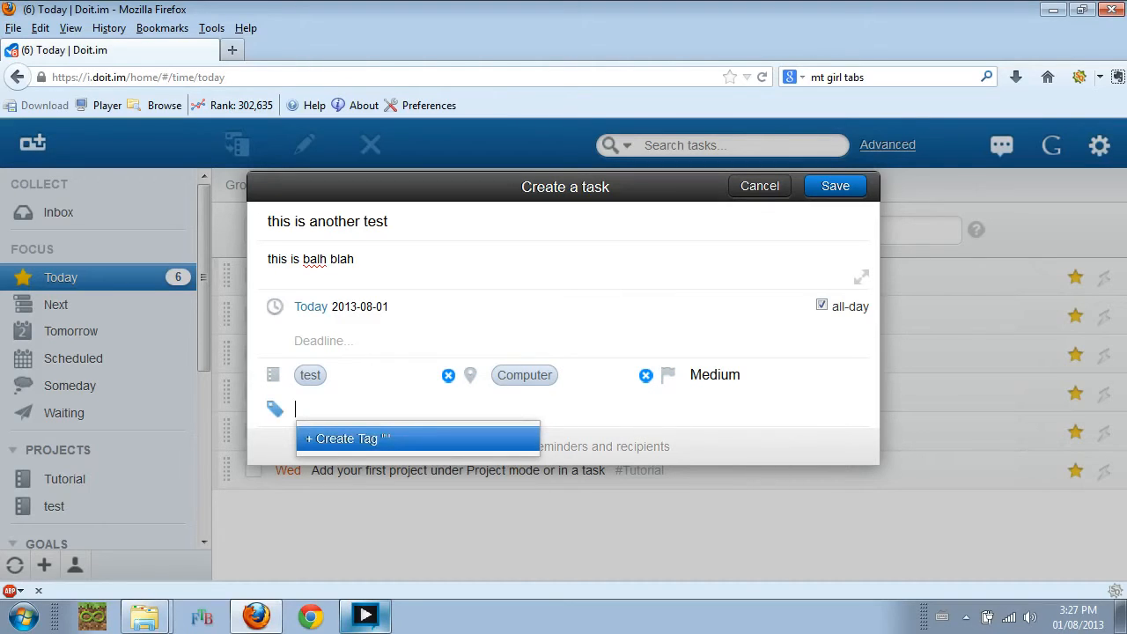
click(355, 260)
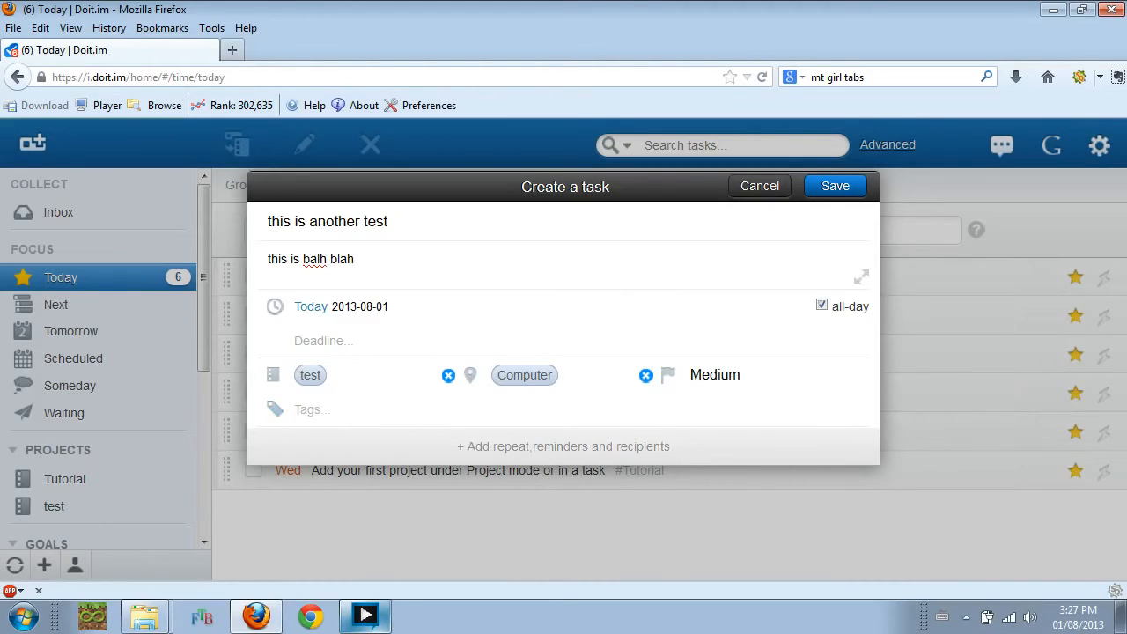
- Save the full-mode task and check it in the test project, followed by the Inbox
click(833, 185)
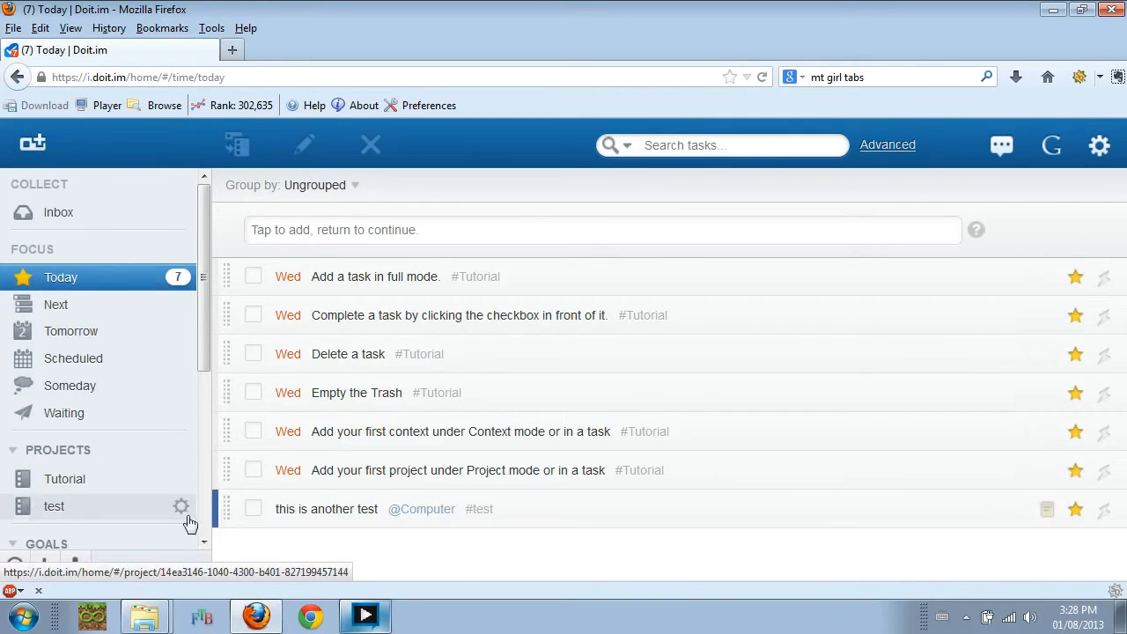
click(116, 508)
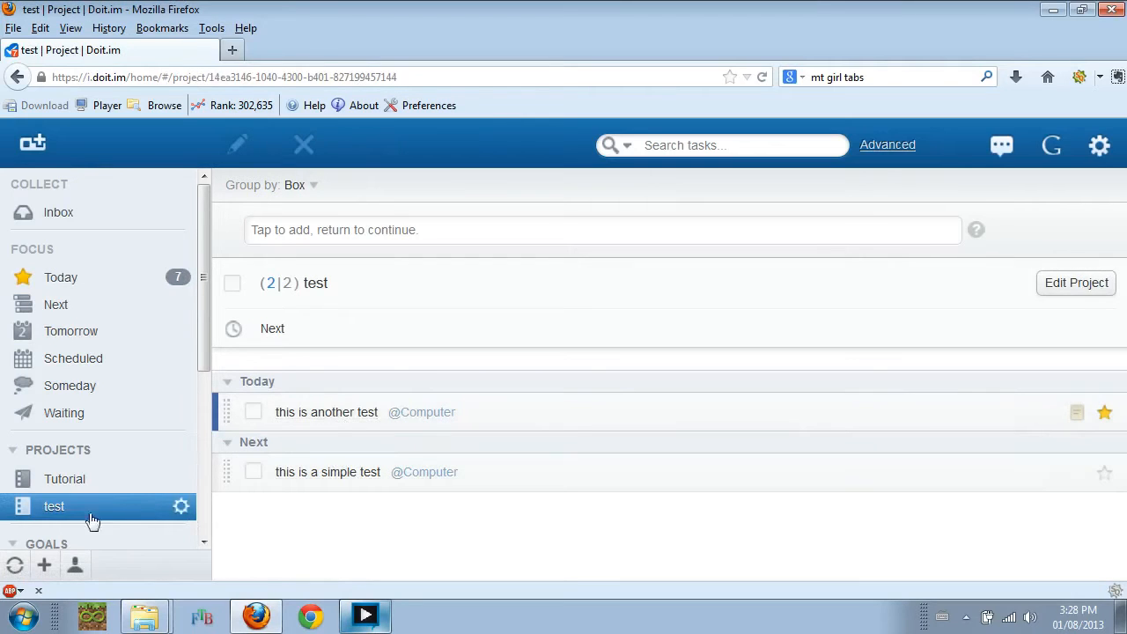
click(56, 217)
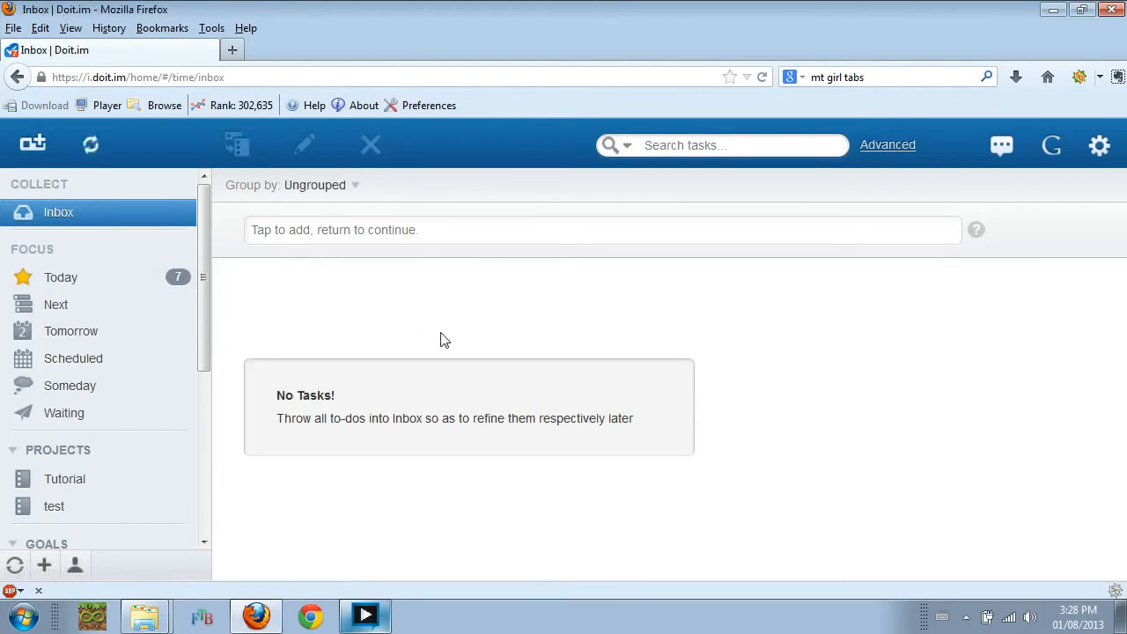
- Mark "Add a task in full mode." and "Complete a task by clicking the checkbox in front of it." in Today as completed
click(86, 286)
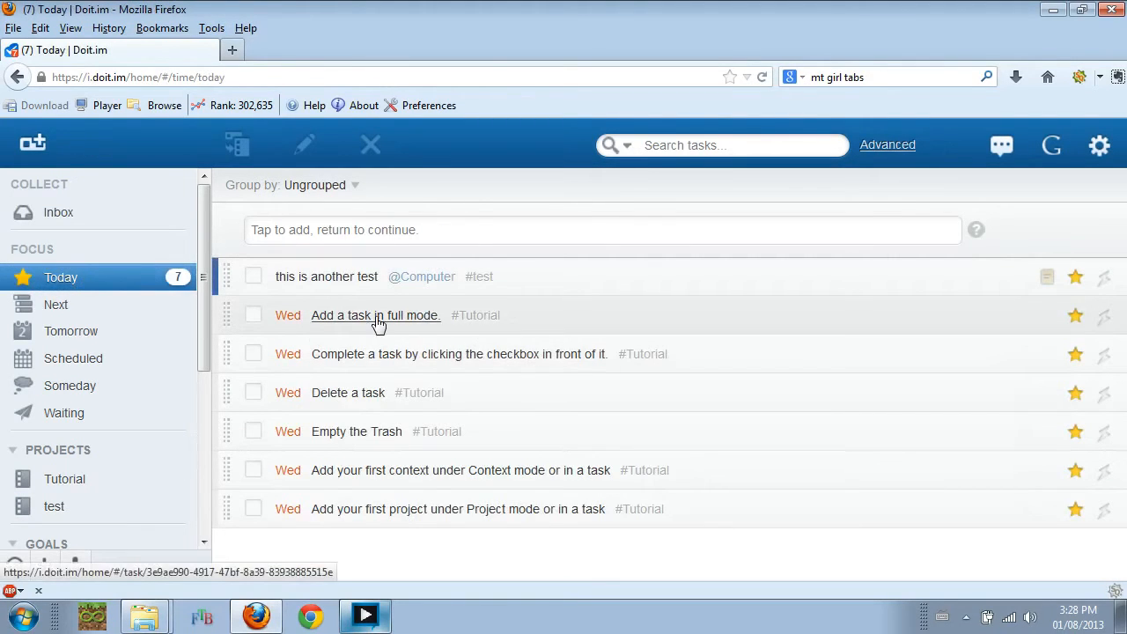
click(250, 321)
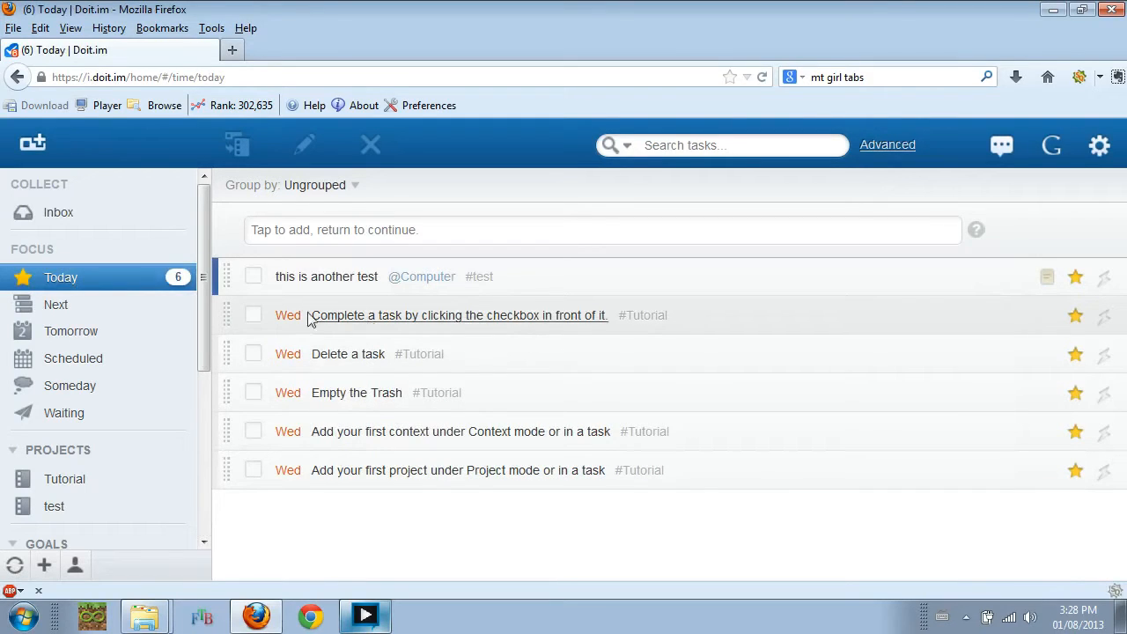
click(255, 319)
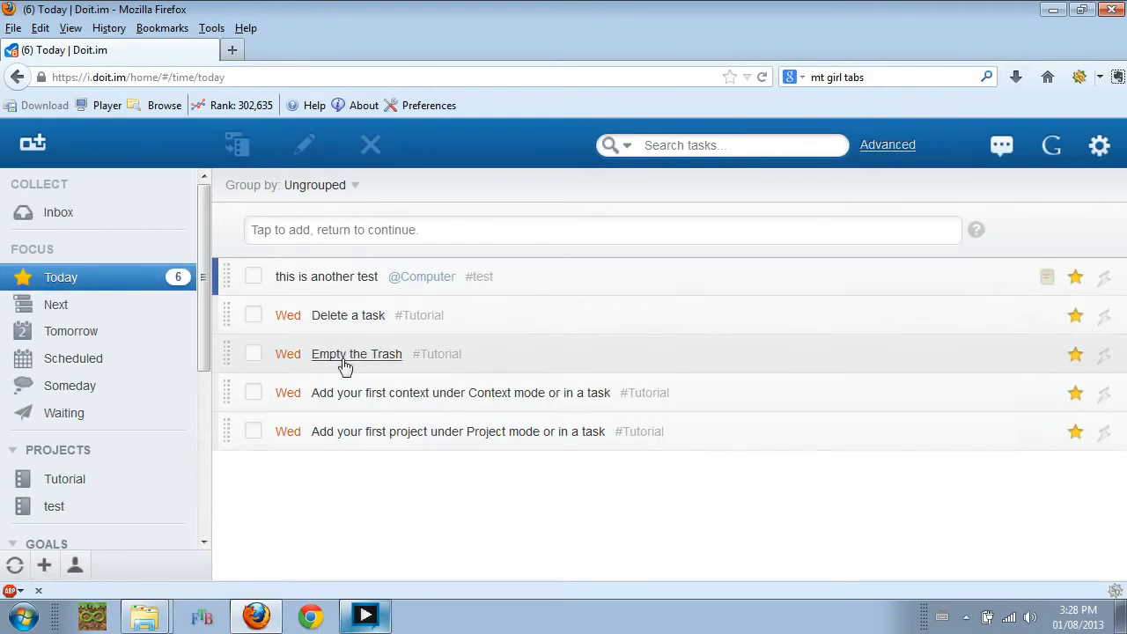
- Delete the tutorial task "Delete a task" and permanently empty the Trash
click(370, 319)
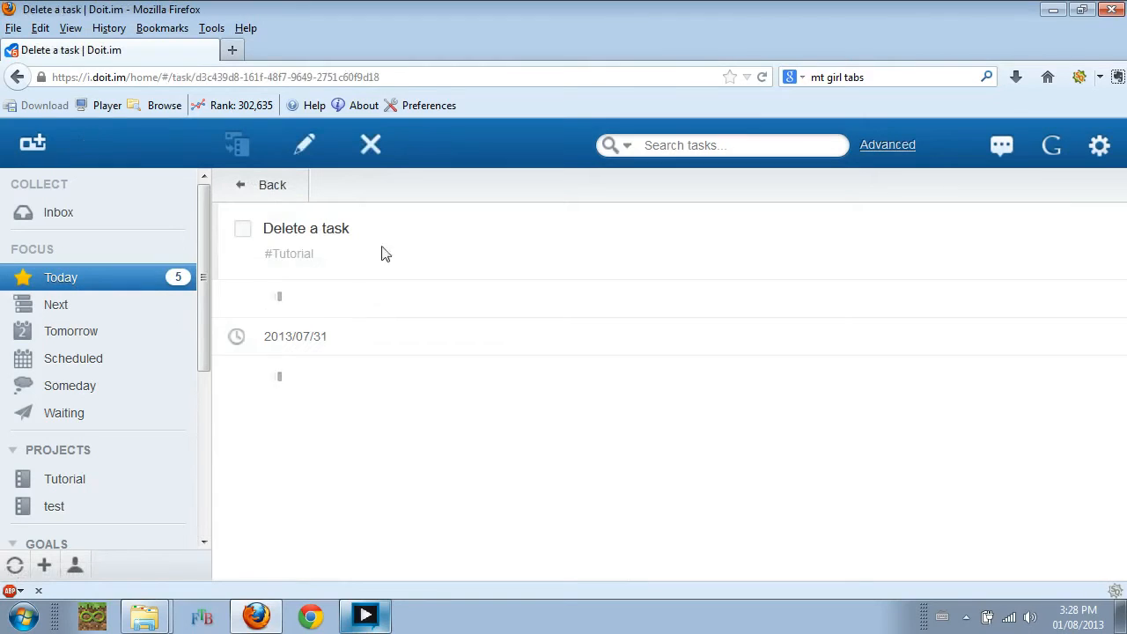
click(371, 148)
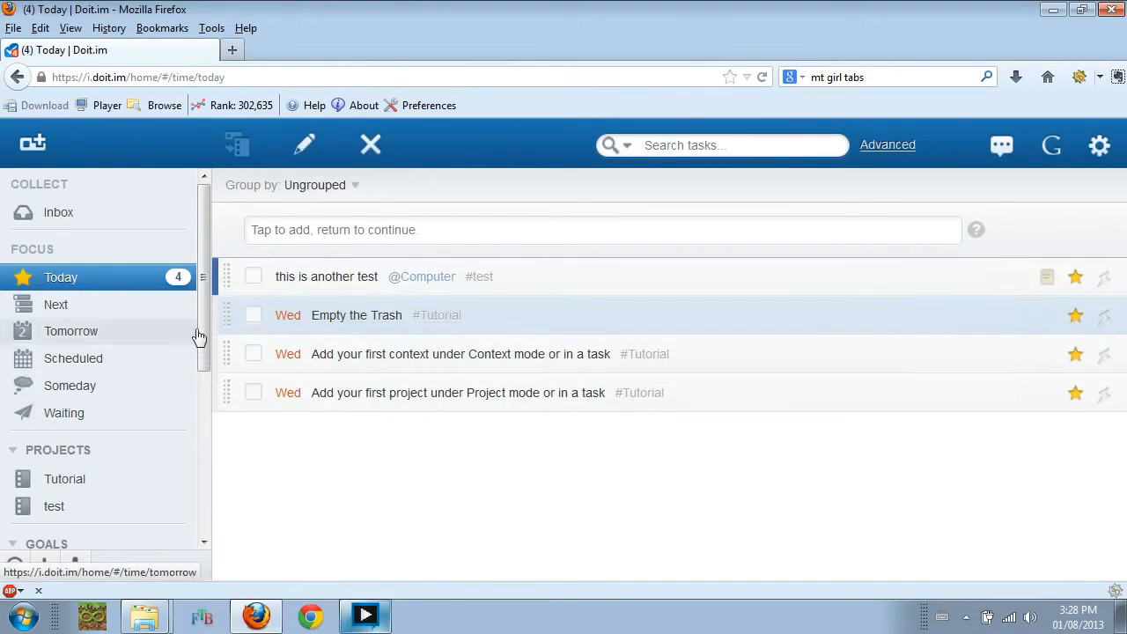
drag(203, 338, 224, 500)
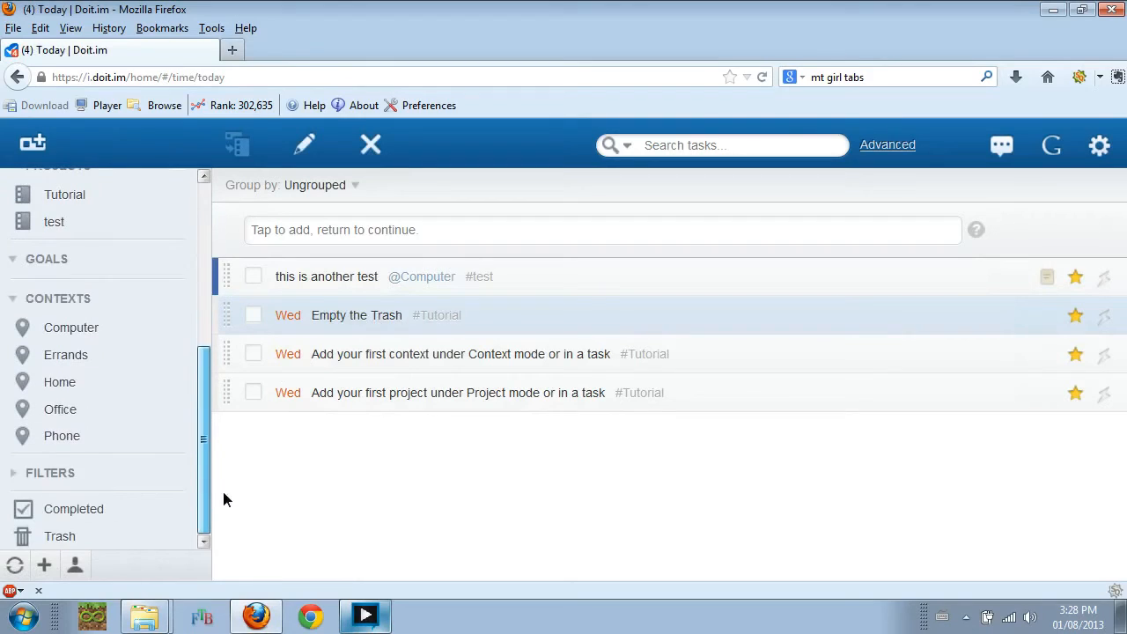
click(96, 547)
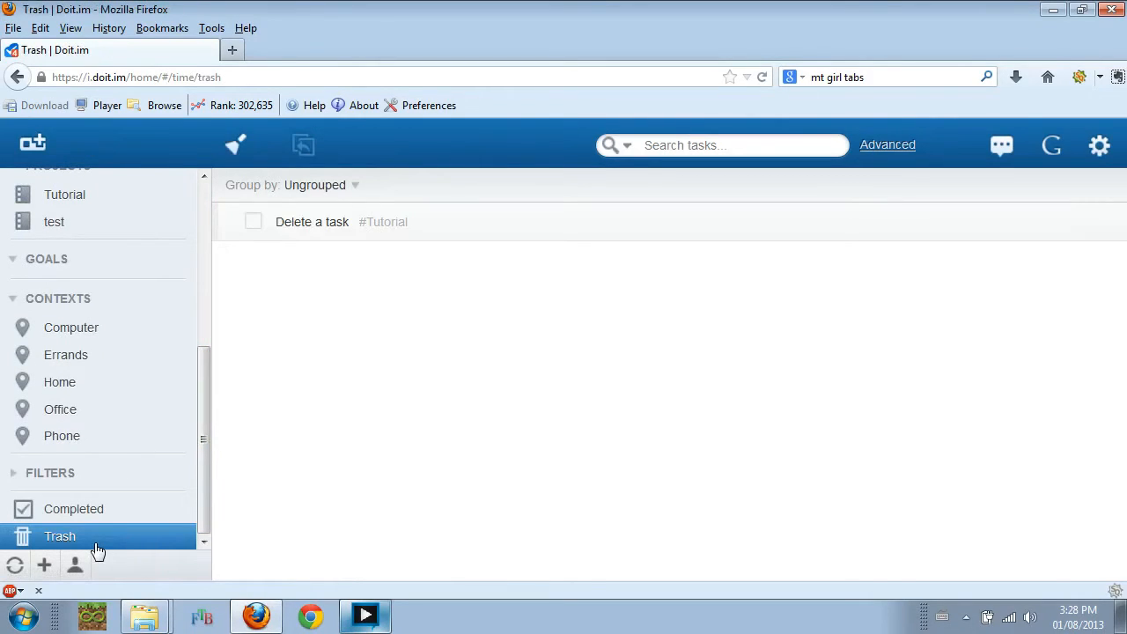
click(234, 151)
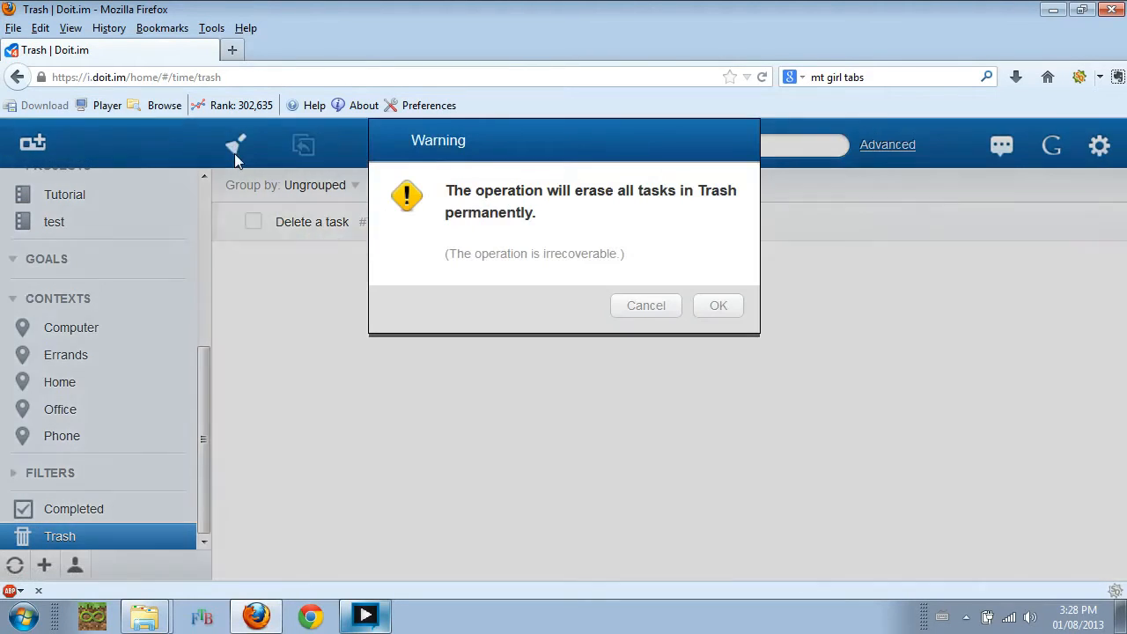
click(718, 305)
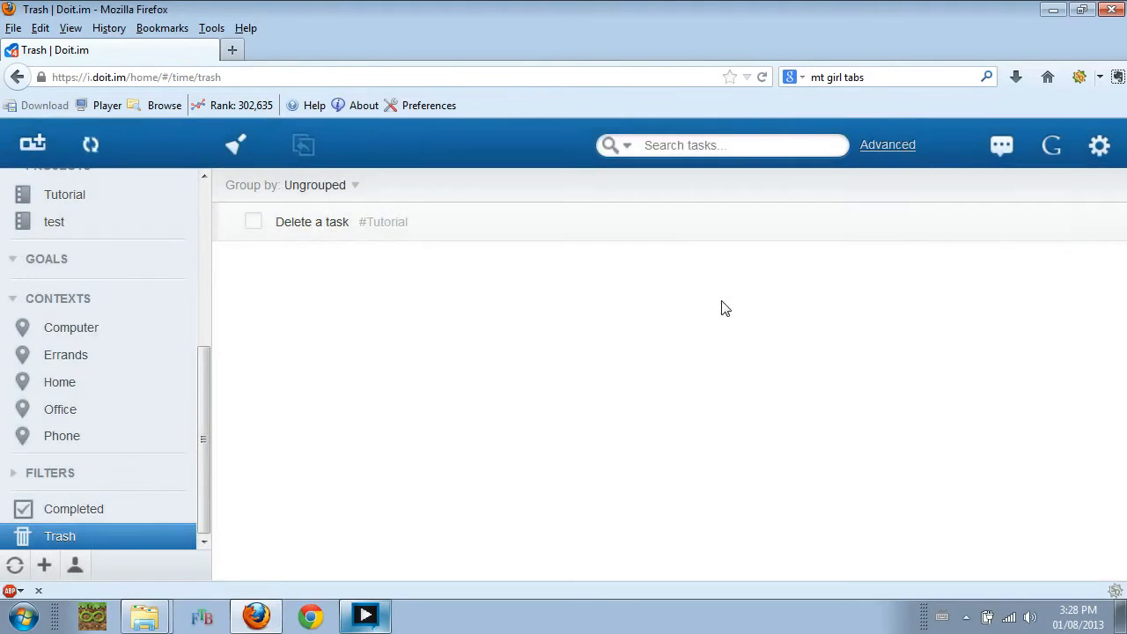
- Return to Today and mark the "Empty the Trash" task as completed
drag(201, 373, 126, 232)
click(93, 197)
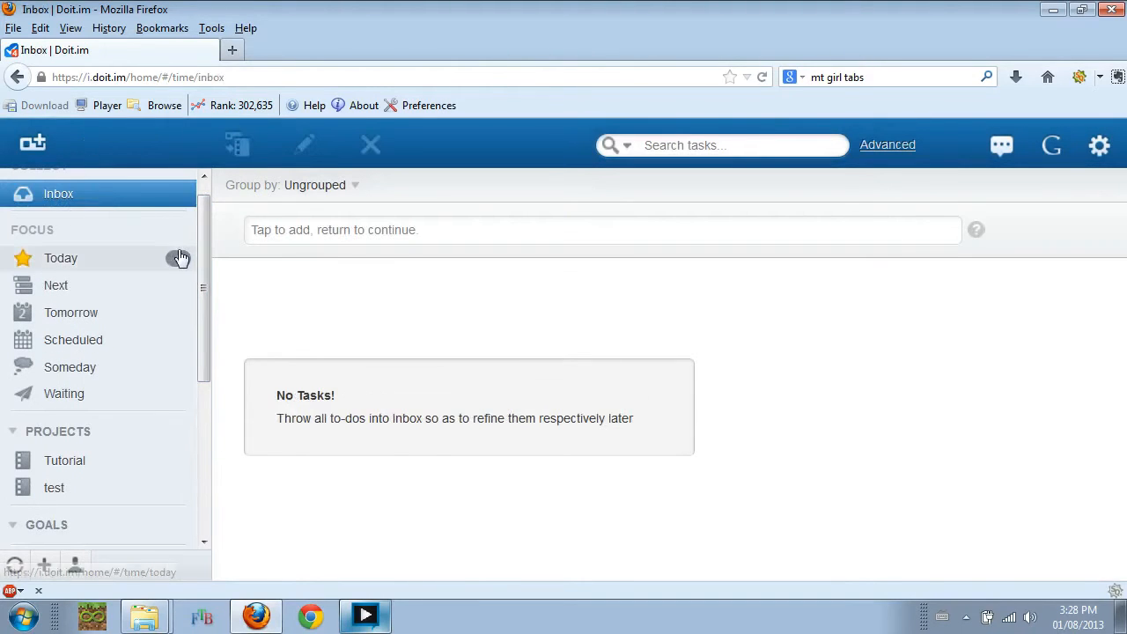
click(155, 259)
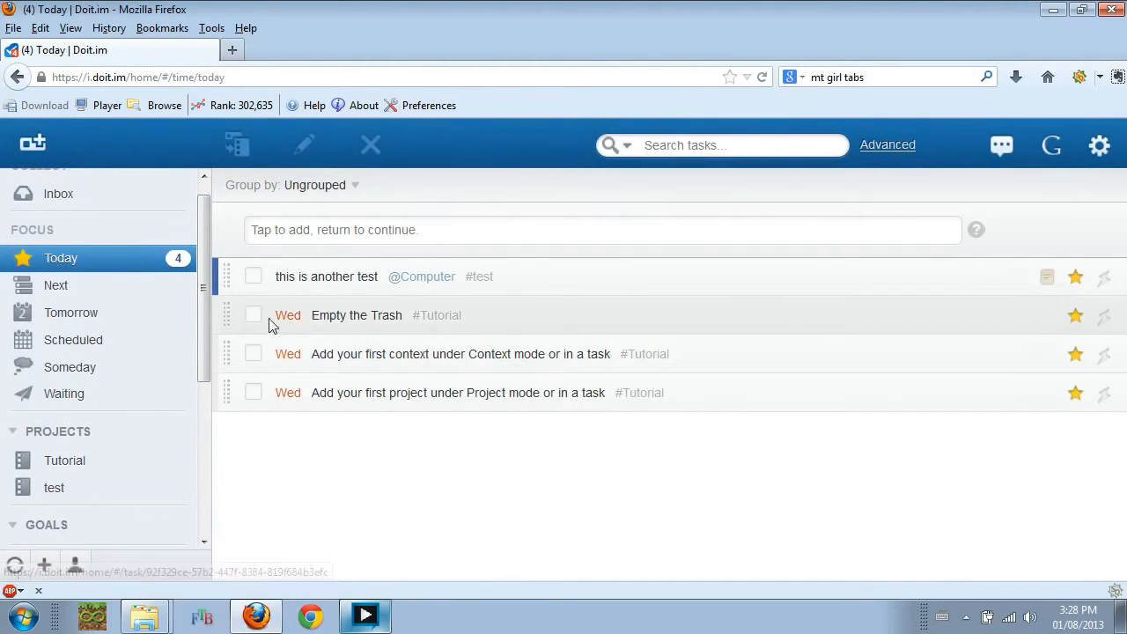
click(254, 315)
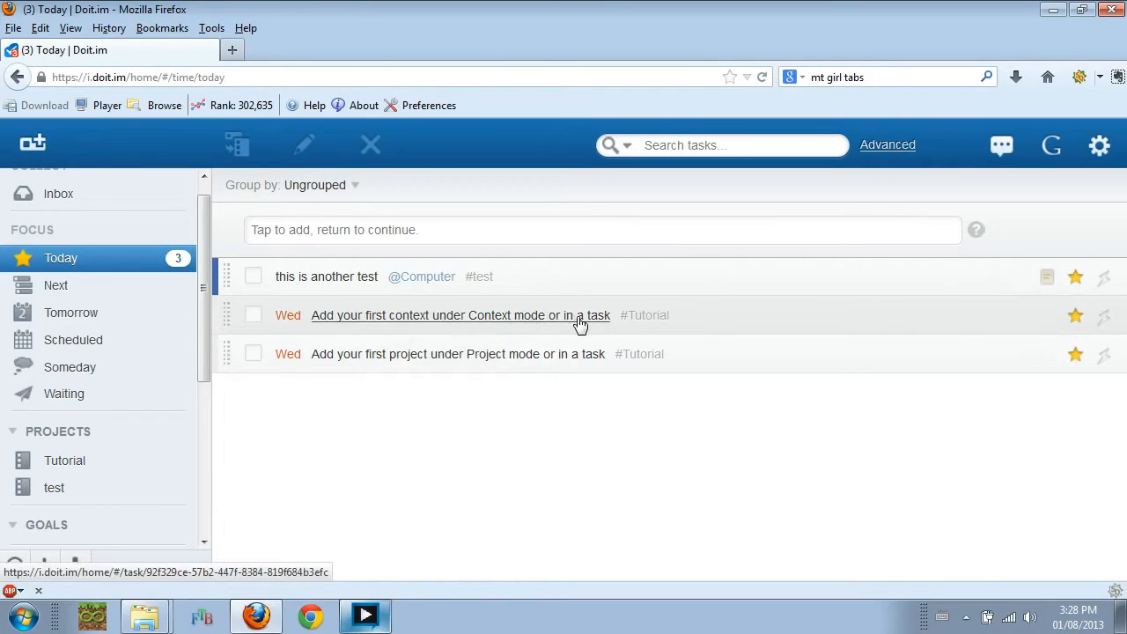
- Assign the Computer context to "Add your first context under Context mode or in a task", save it and mark it as completed in Today
click(375, 324)
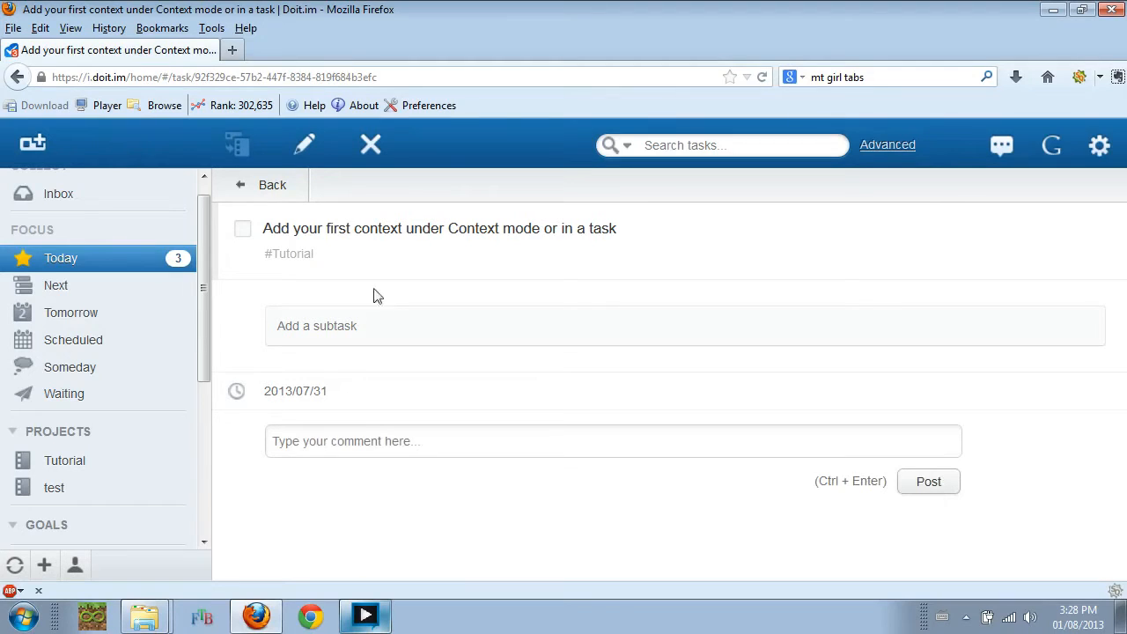
click(304, 145)
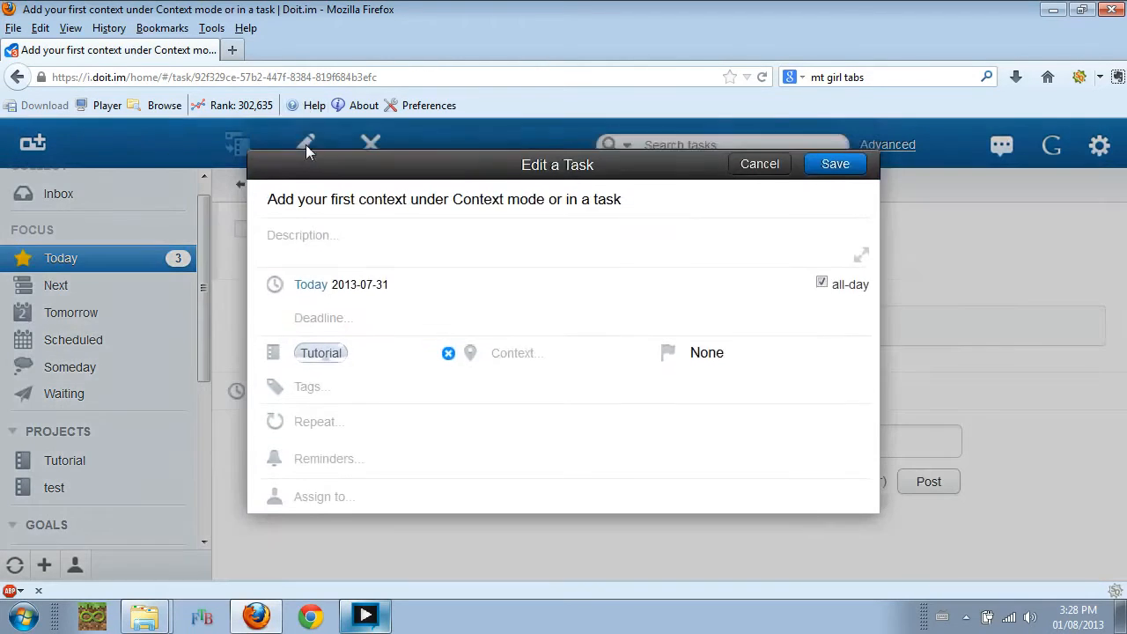
click(518, 376)
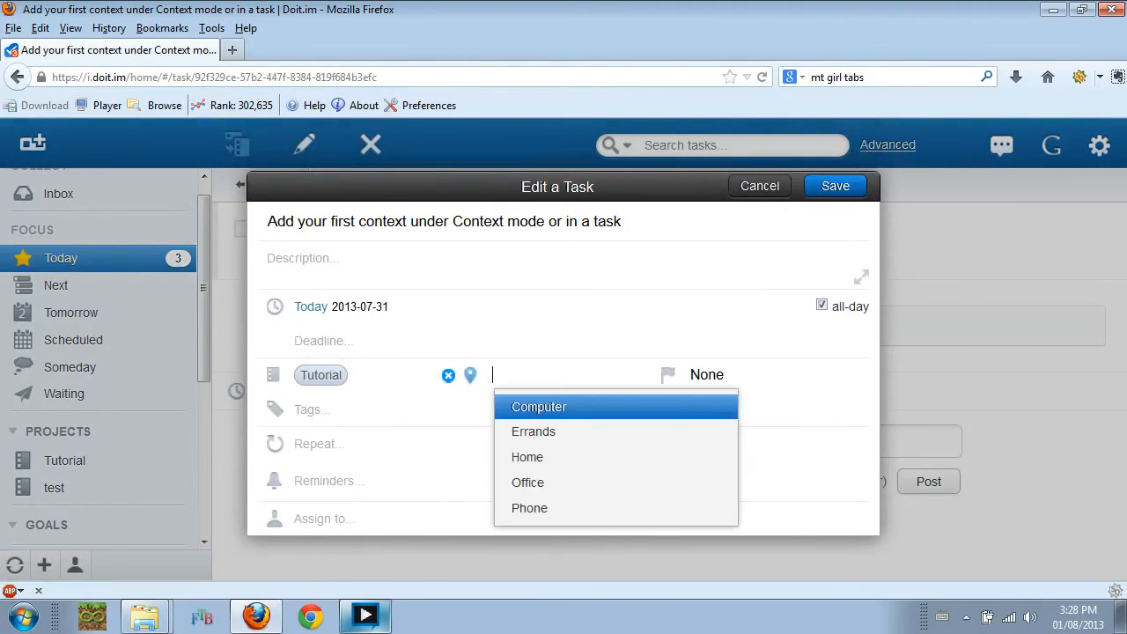
click(558, 405)
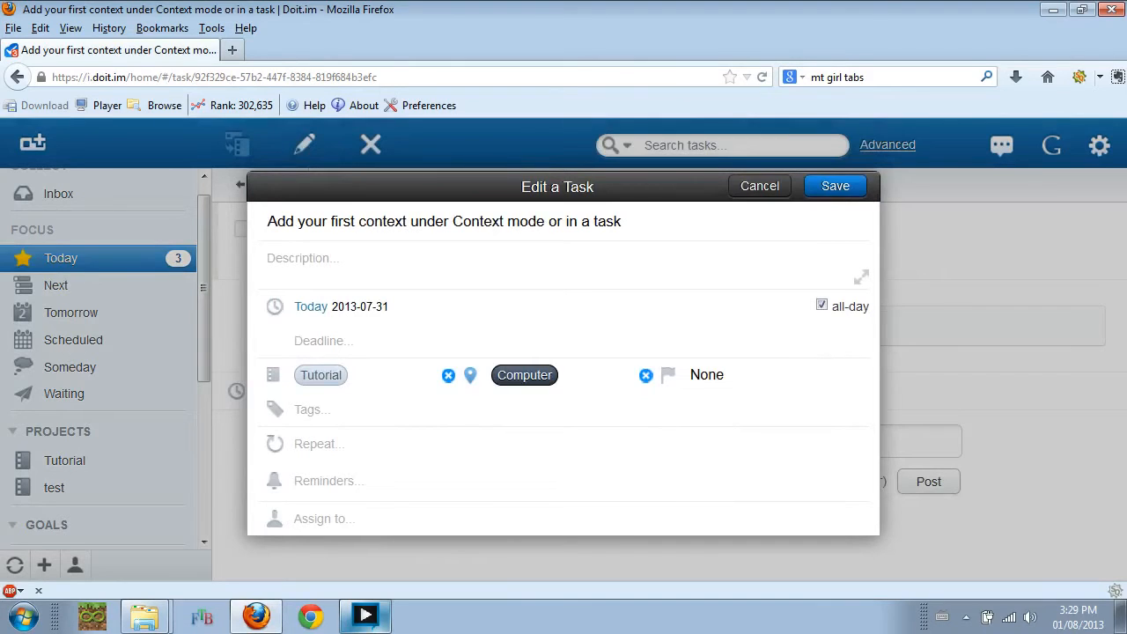
click(838, 189)
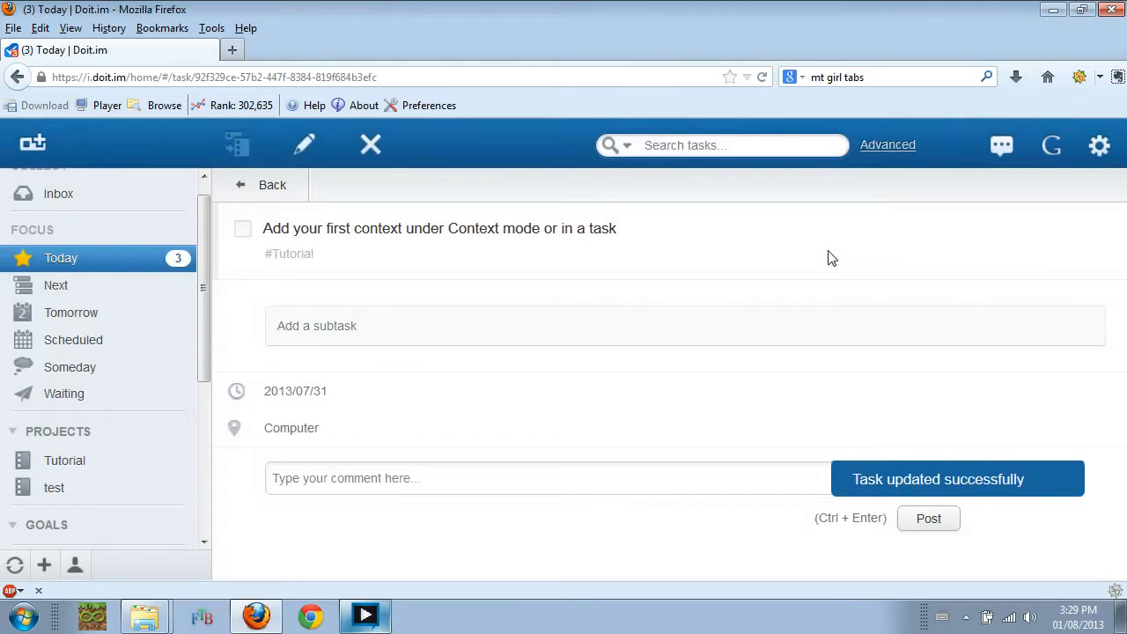
click(83, 256)
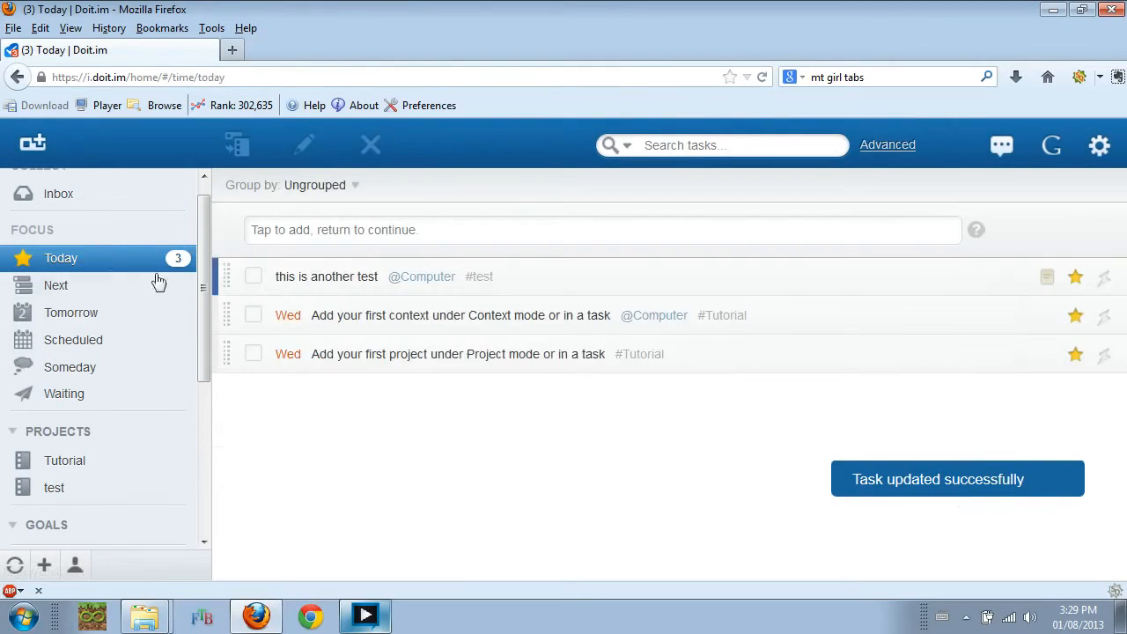
click(261, 318)
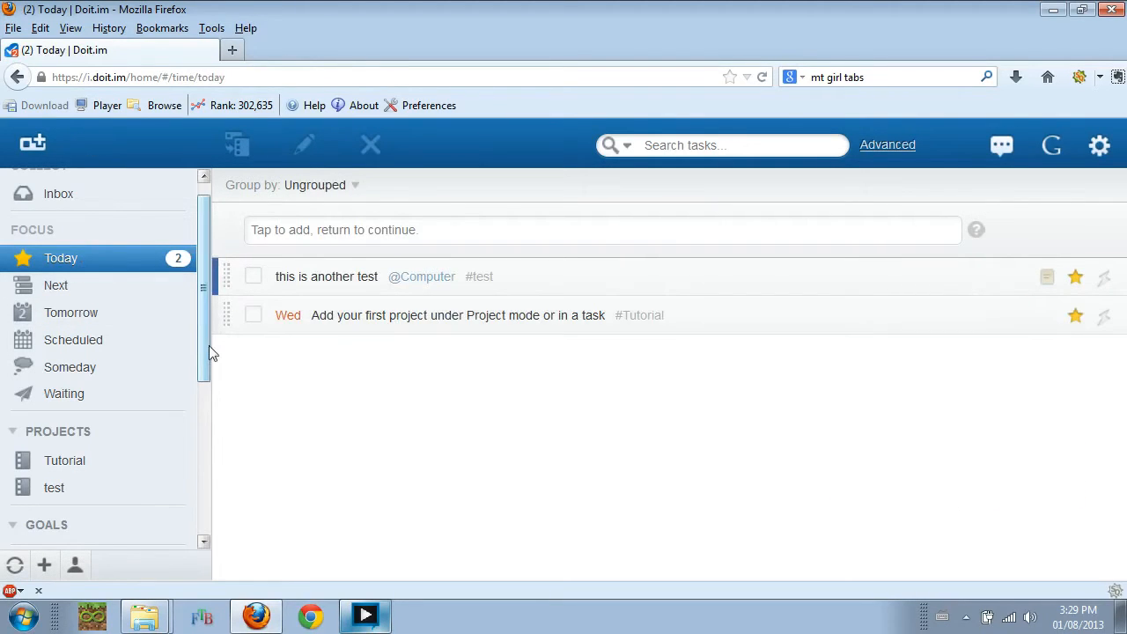
- View the overview of all active projects
drag(198, 345, 156, 446)
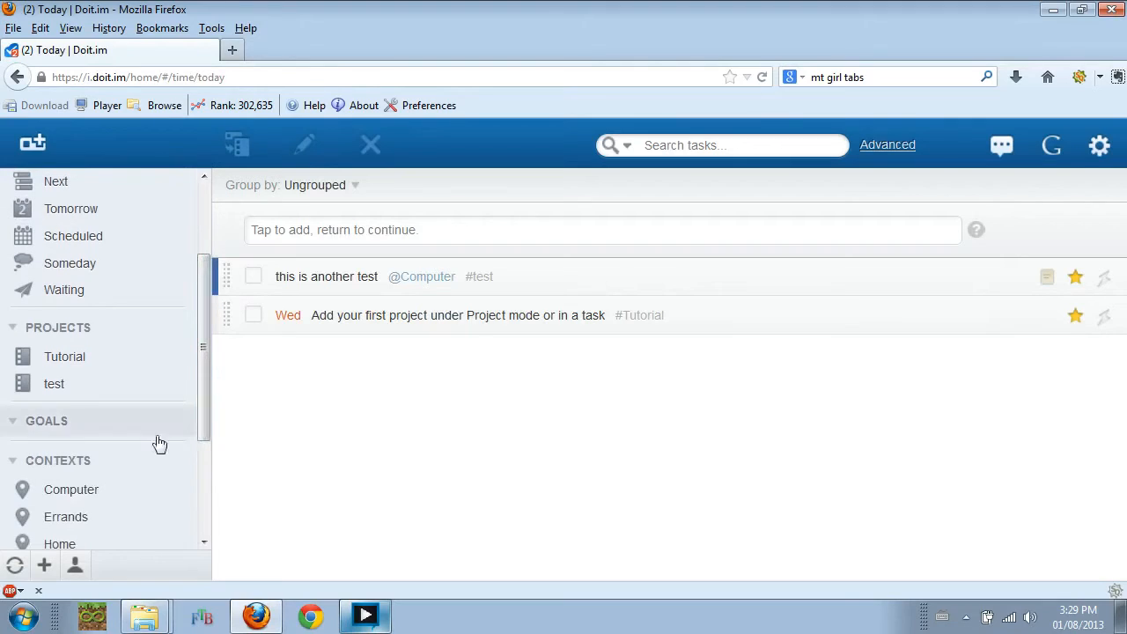
click(75, 337)
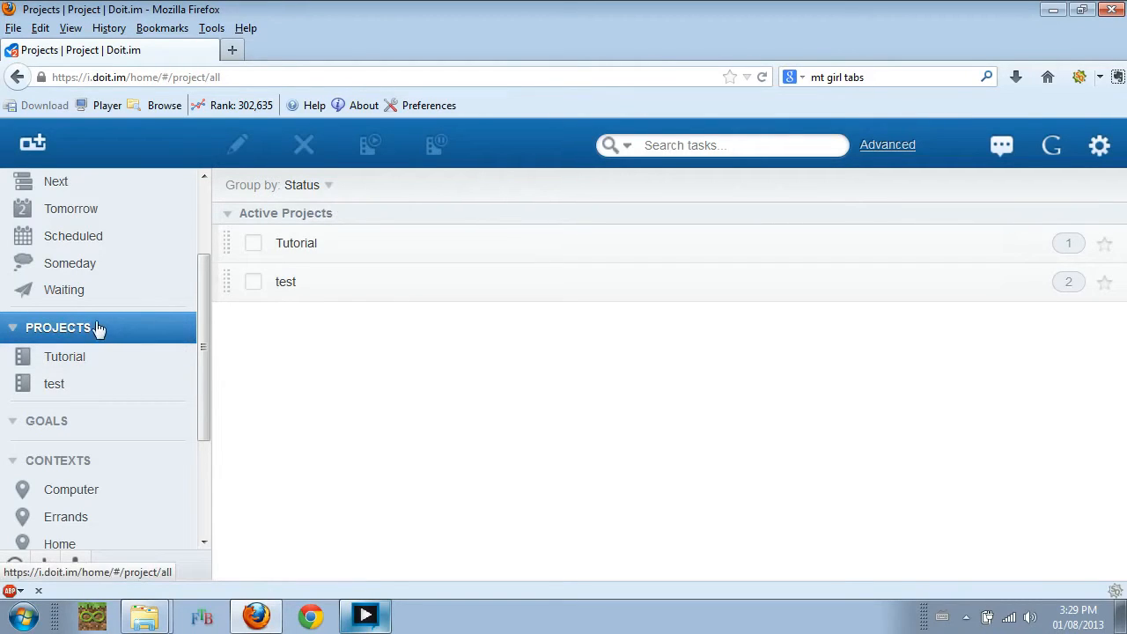
drag(209, 297, 208, 220)
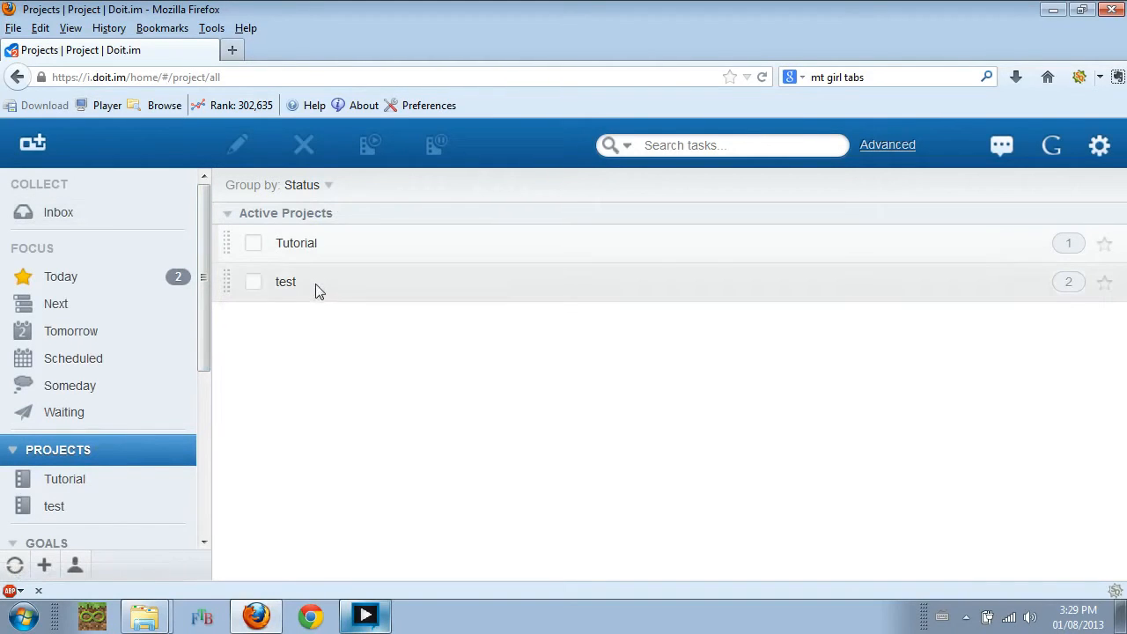
- Quick-add a task titled "this is a project" to the Inbox
click(121, 211)
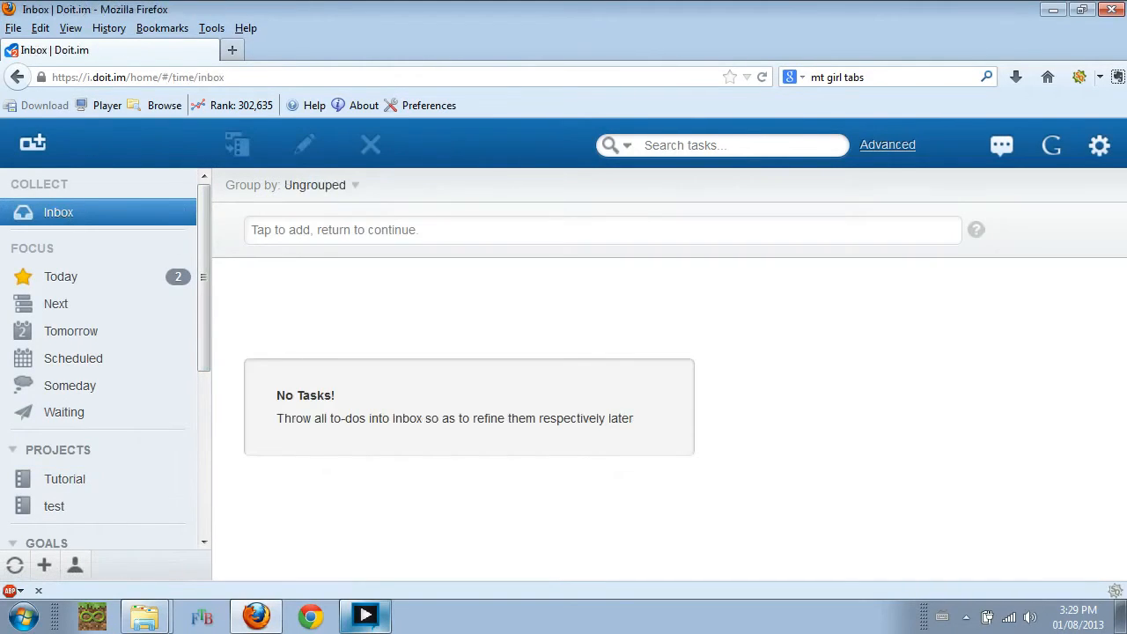
text(s)
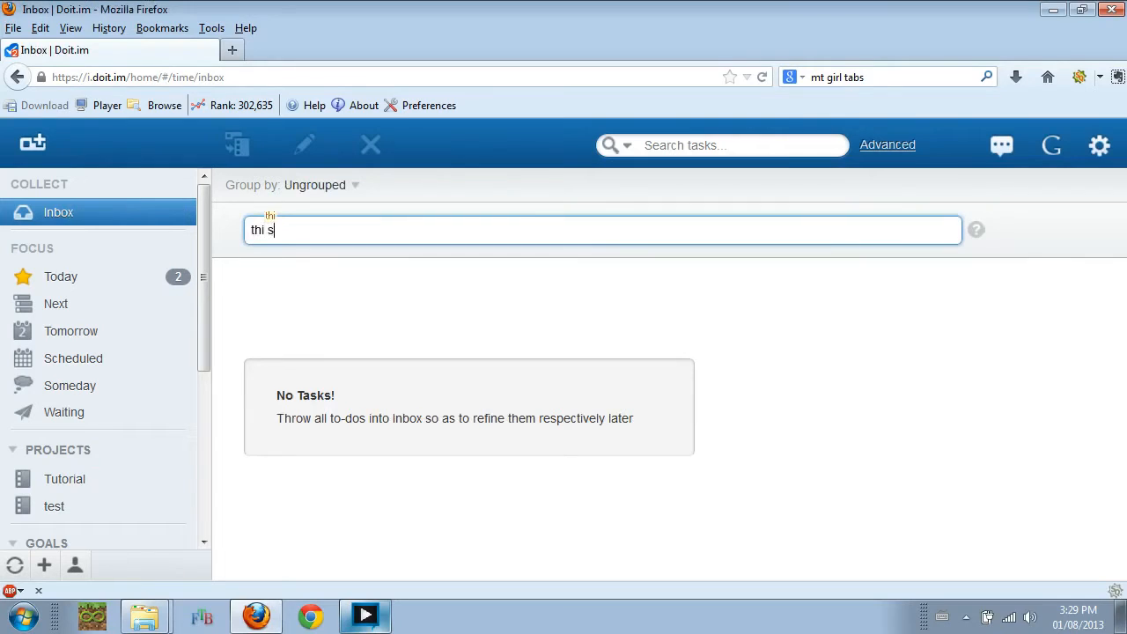
key(BackSpace)
key(BackSpace)
text(s is a project)
key(Return)
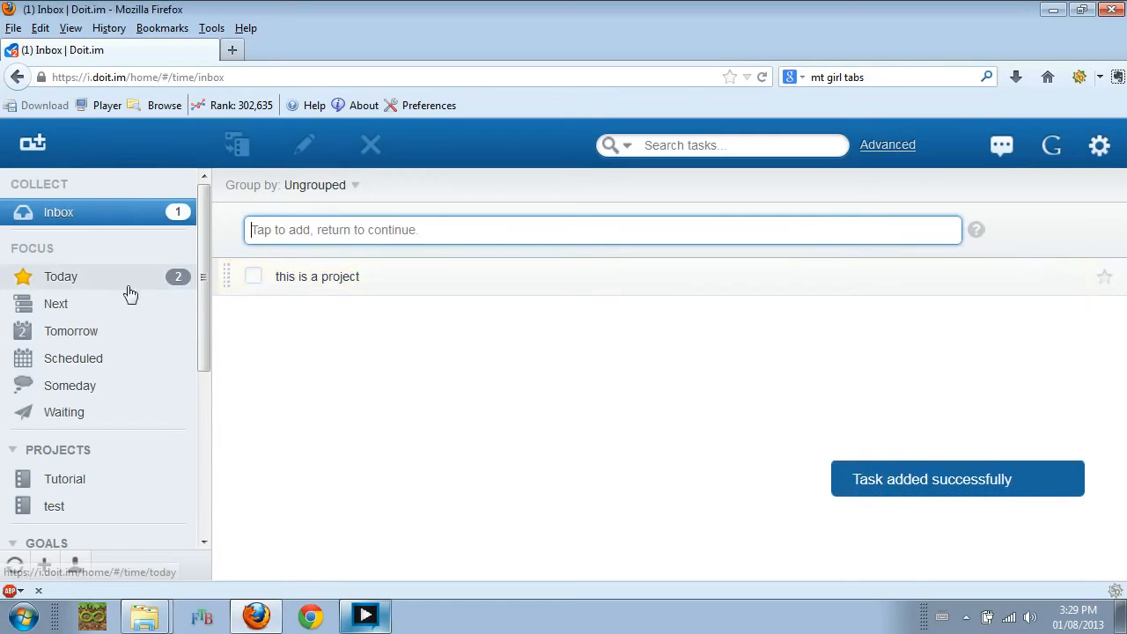
- Examine the details of the "this is a project" task and return to the Inbox list
click(285, 277)
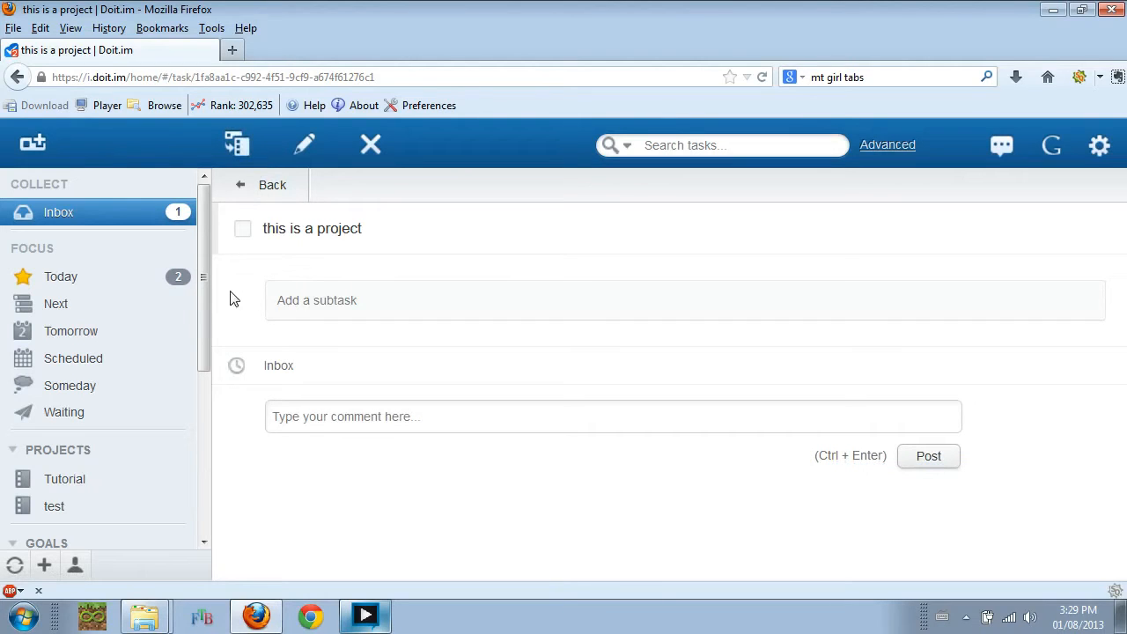
click(154, 220)
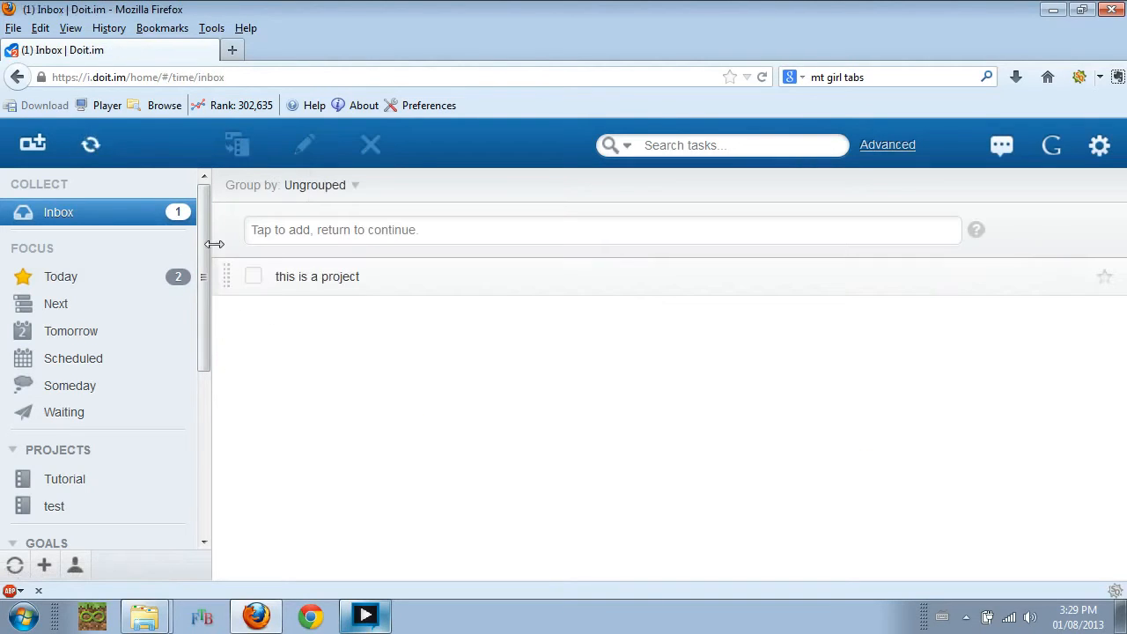
drag(205, 241, 205, 347)
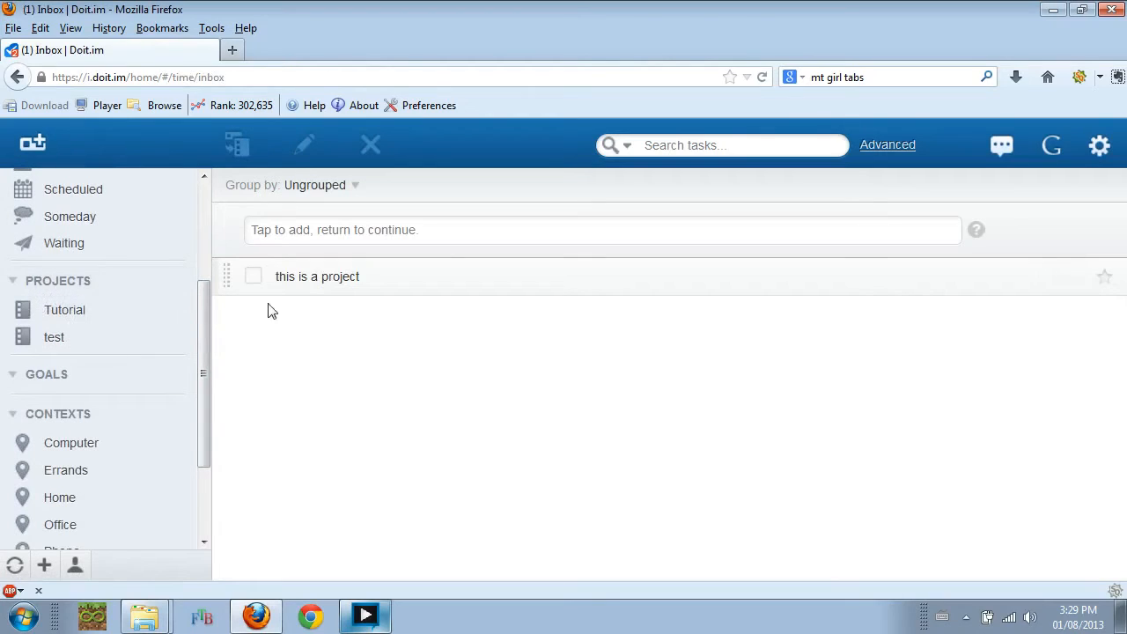
mouse_move(229, 276)
mouse_down()
mouse_move(174, 290)
mouse_move(82, 276)
mouse_move(25, 281)
mouse_move(25, 299)
mouse_move(23, 282)
mouse_move(173, 294)
mouse_move(239, 284)
mouse_move(227, 284)
mouse_up()
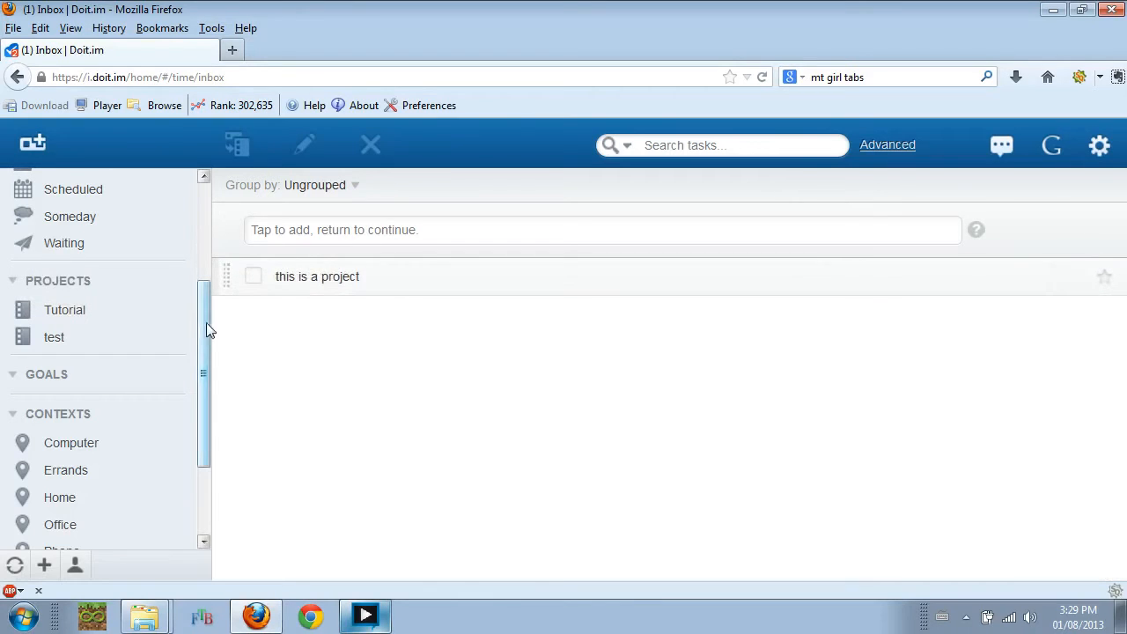
scroll(206, 350, down, 3)
click(44, 566)
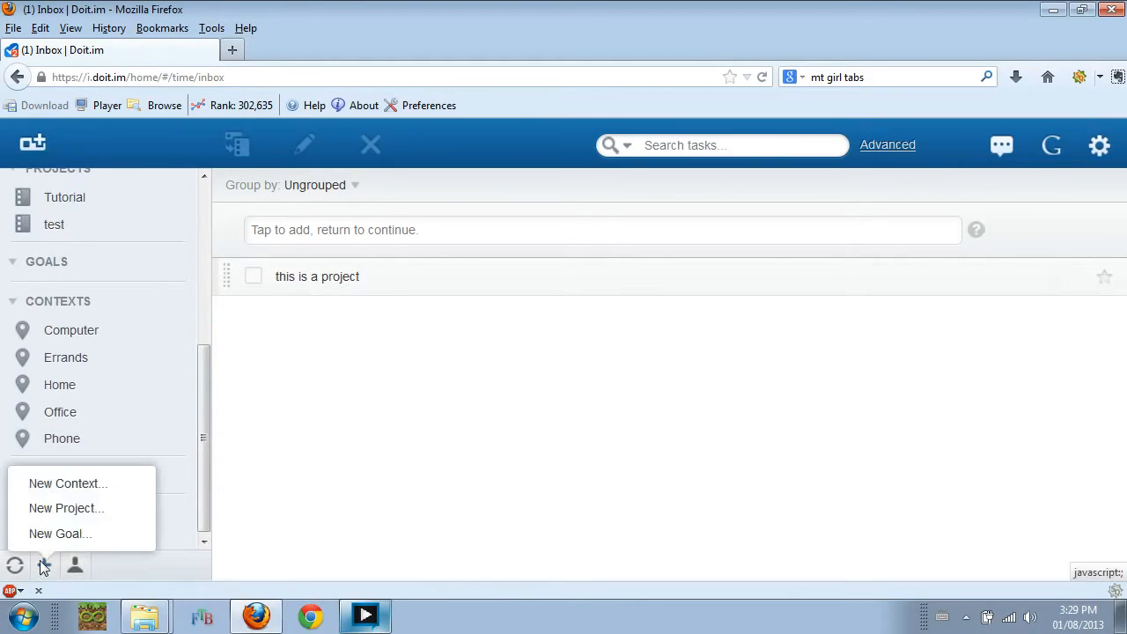
click(51, 508)
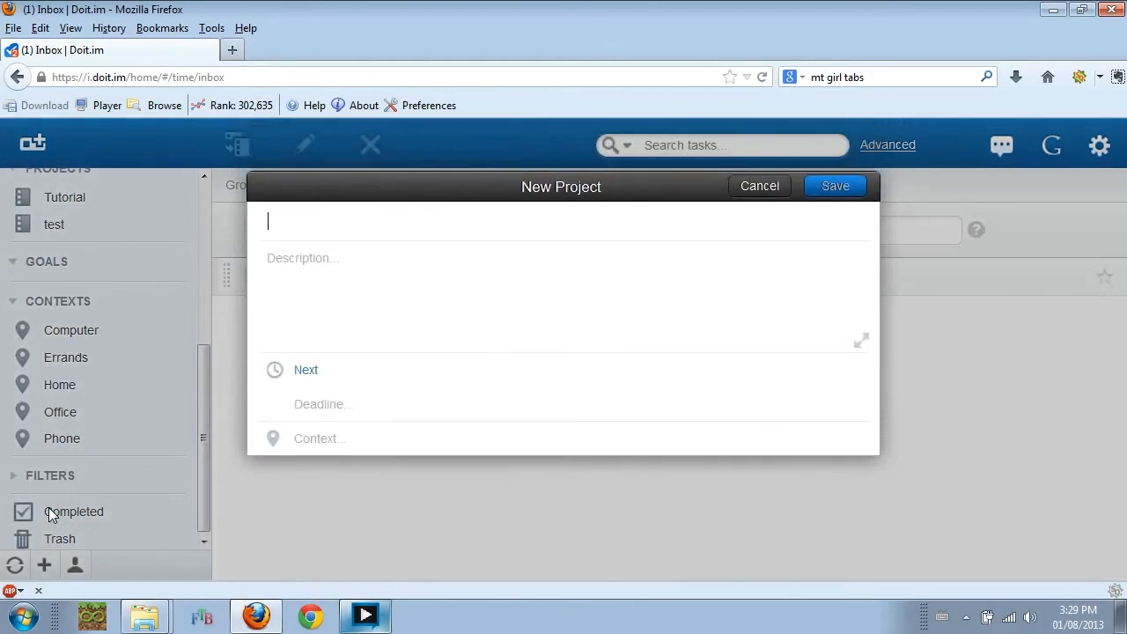
click(760, 187)
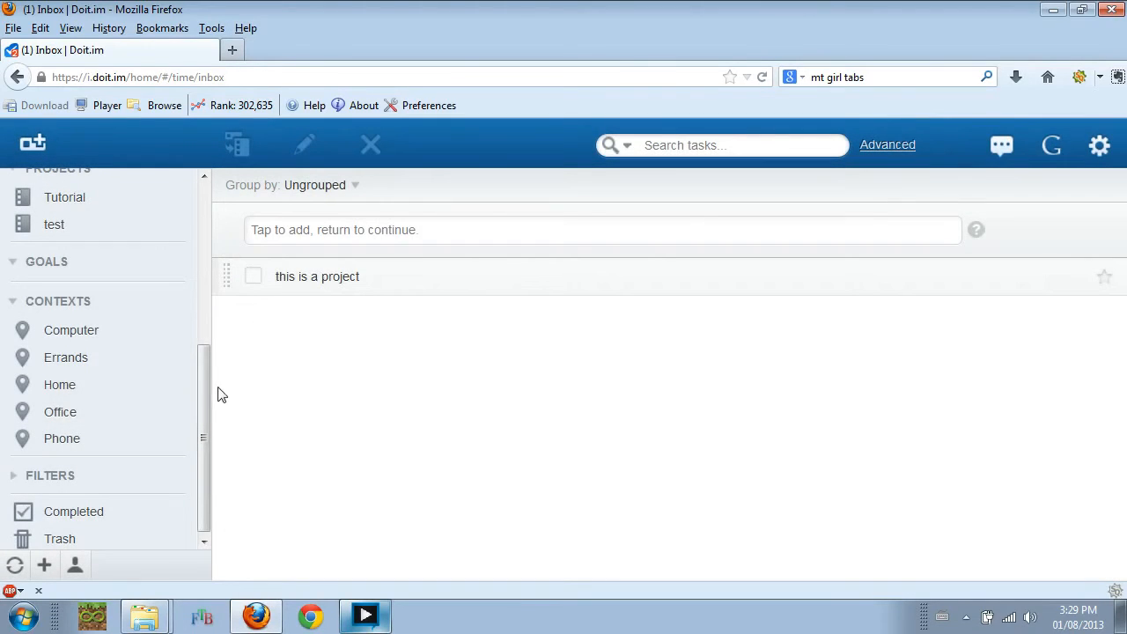
- Mark both remaining Today tasks and the "this is a project" task in the Inbox as completed
drag(205, 388, 227, 216)
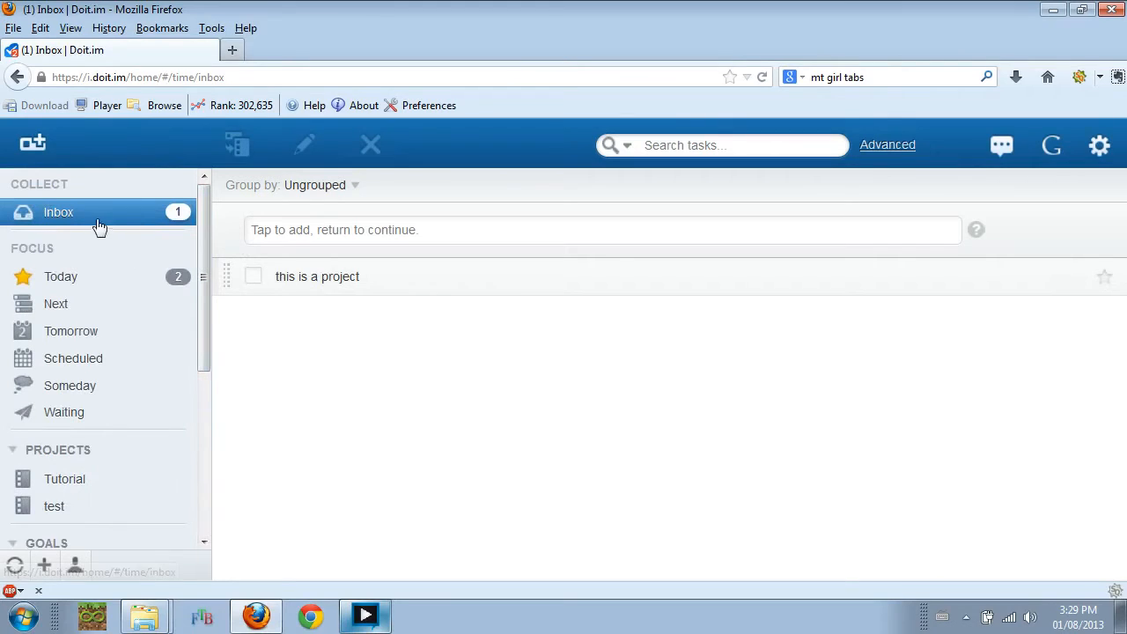
click(92, 280)
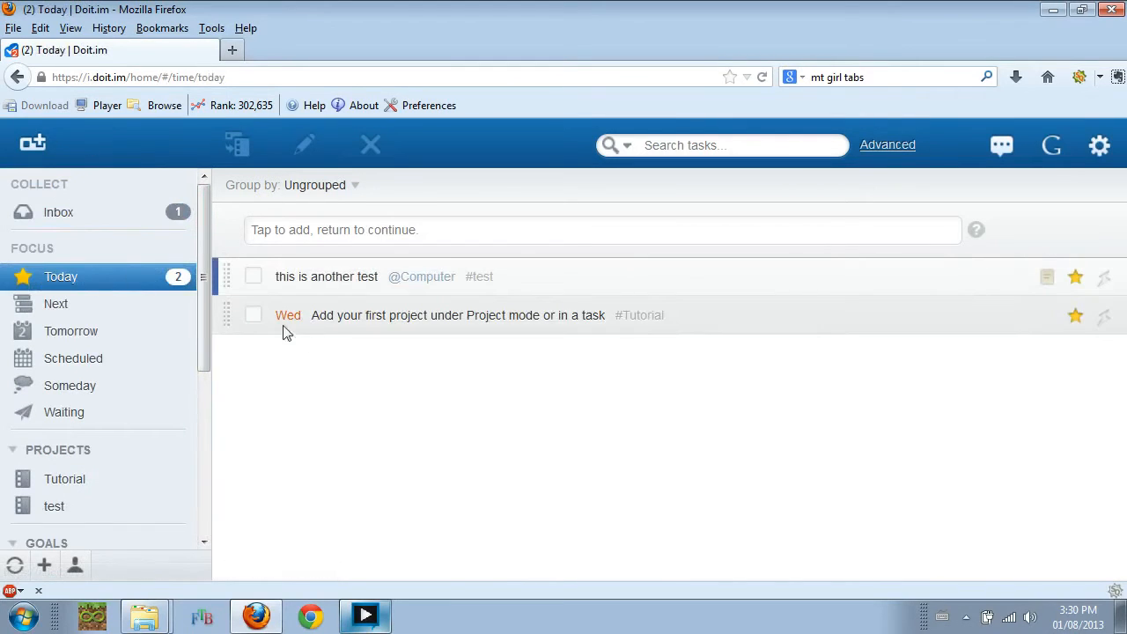
click(258, 316)
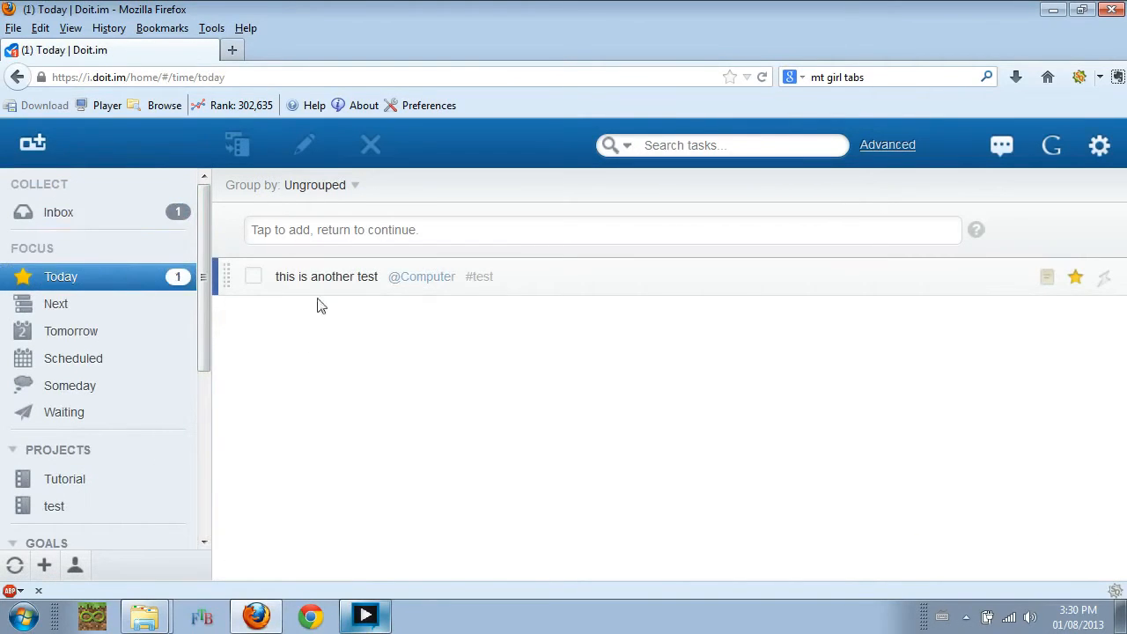
click(254, 277)
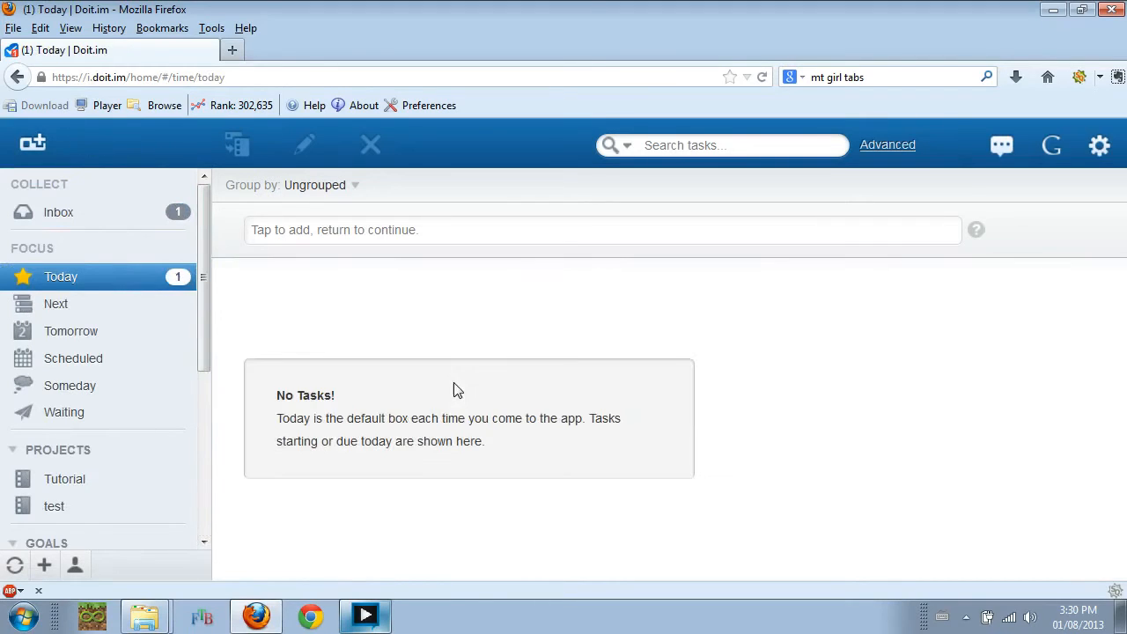
click(94, 218)
click(254, 277)
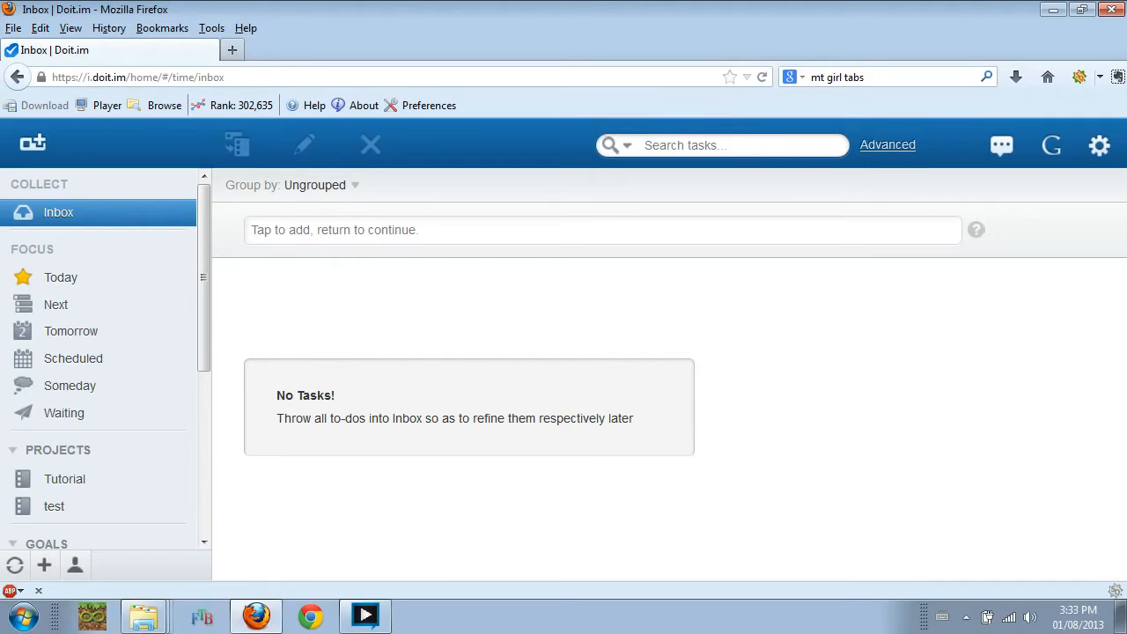
- Quick-add a task titled "take out the trash" to the Inbox
click(334, 230)
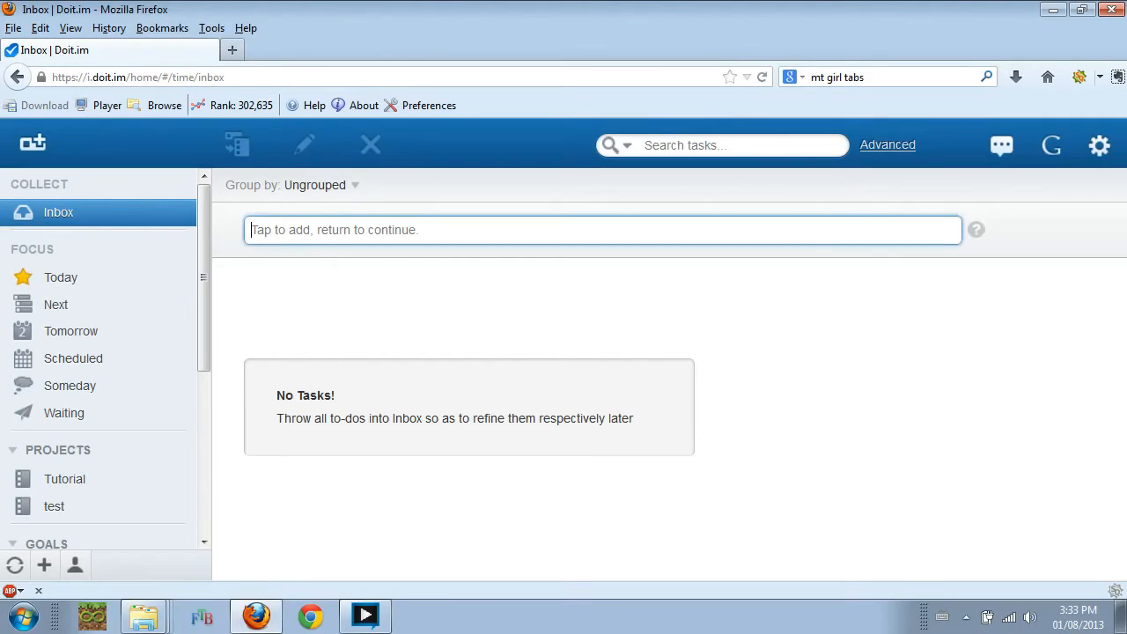
text(take)
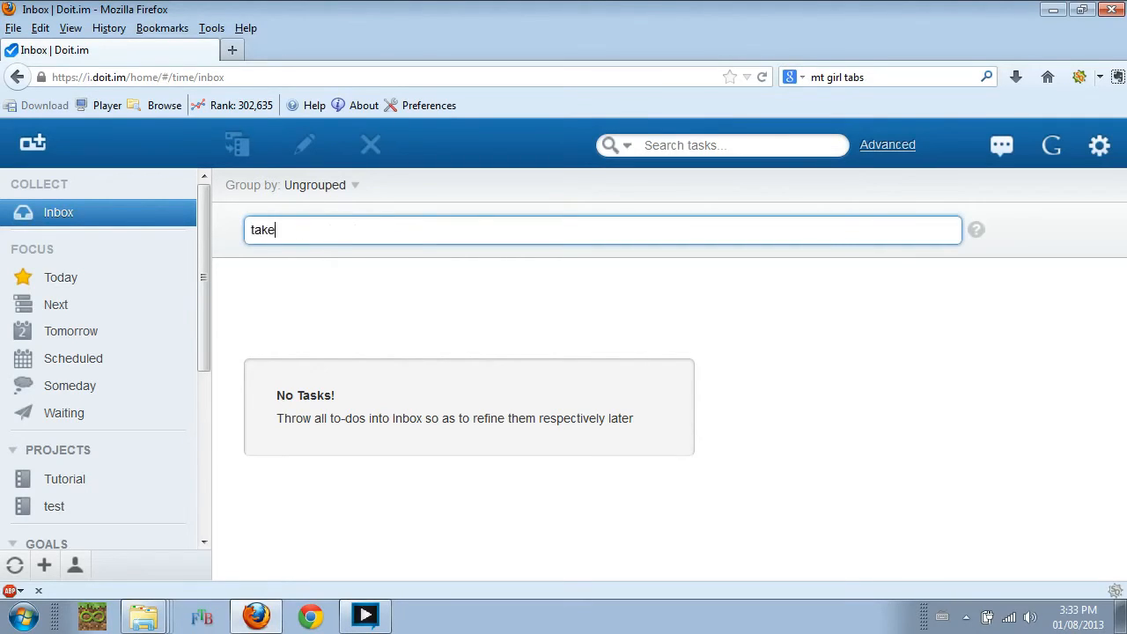
text( out the trash)
key(Return)
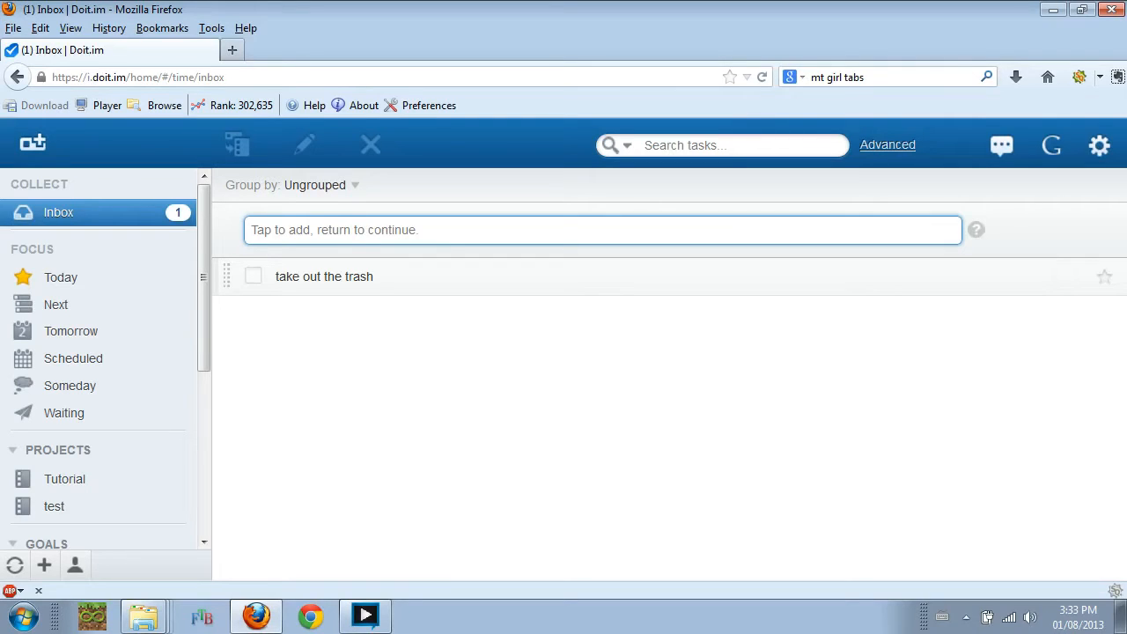
- Quick-add a task titled "put away socks" to the Inbox
text(put )
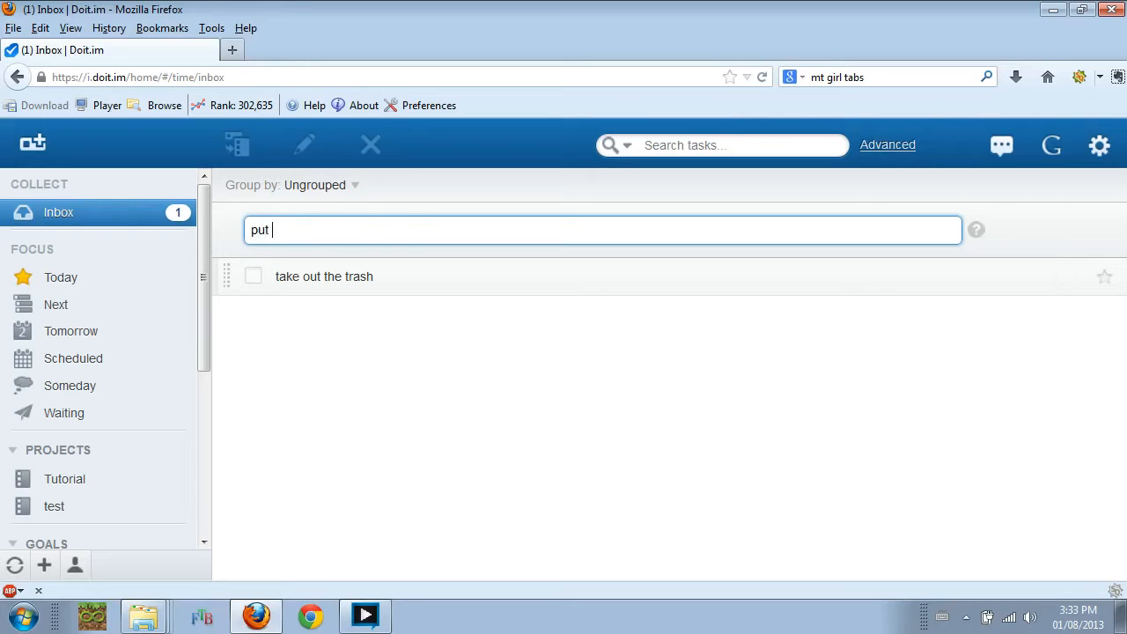
text(away s)
key(BackSpace)
text(socks)
key(Return)
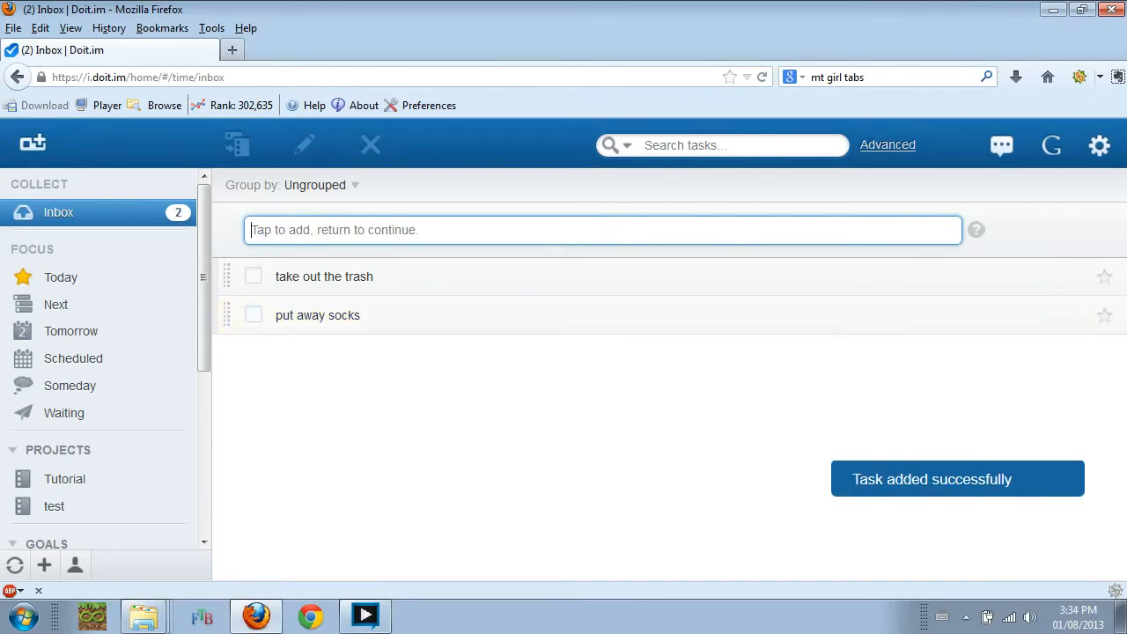
- Quick-add a task titled "great idea for a website" to the Inbox
text(great ideasf)
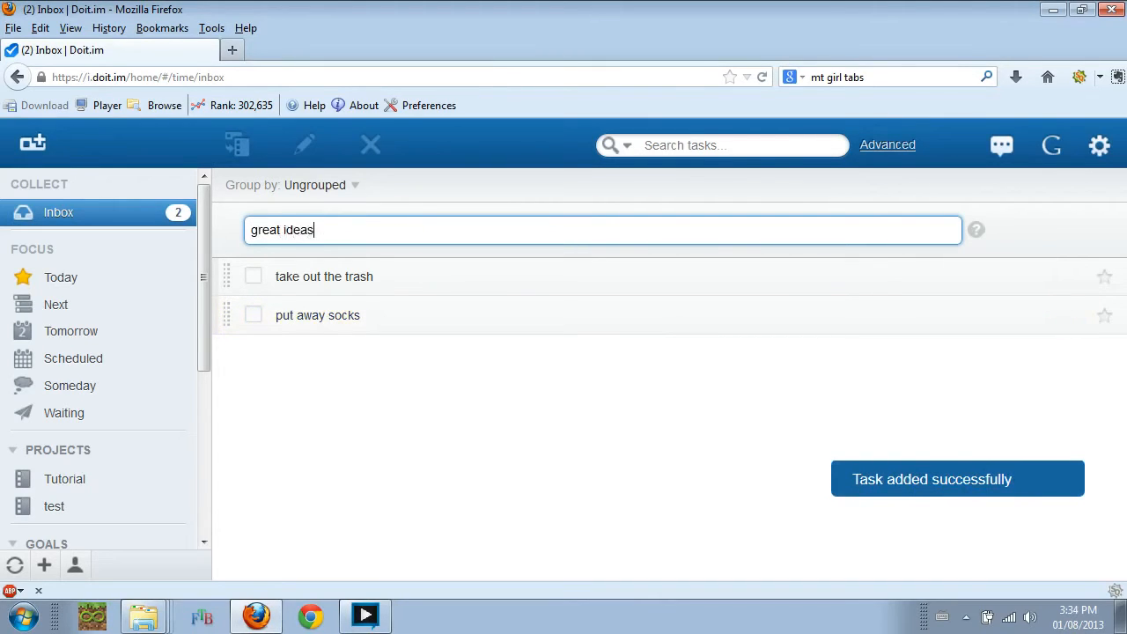
key(BackSpace)
key(BackSpace)
text(for a website)
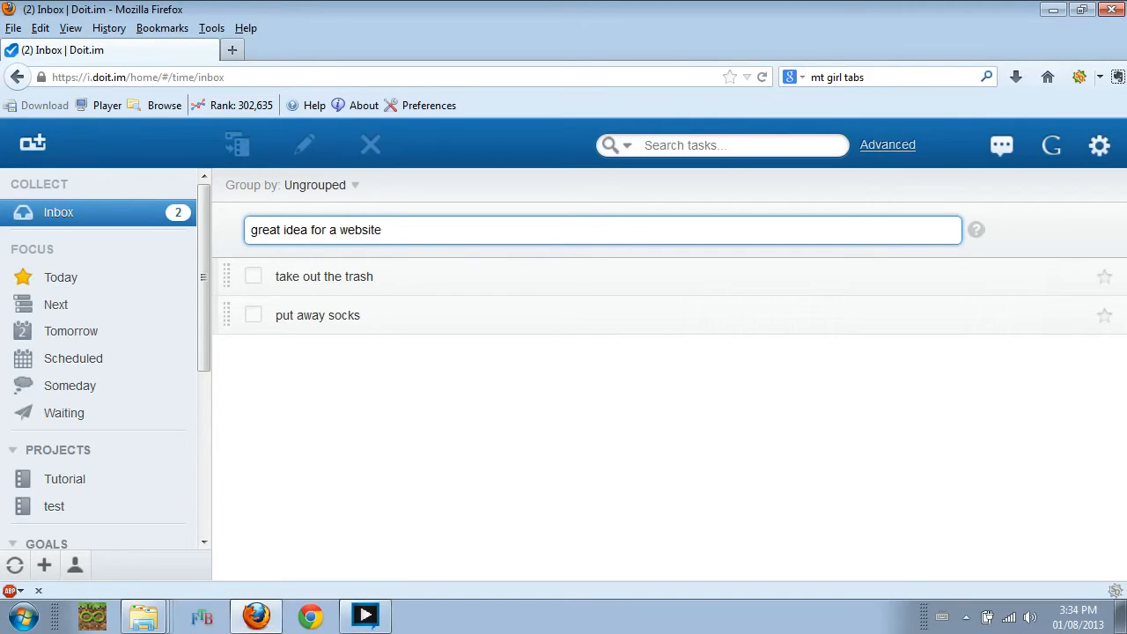
key(Return)
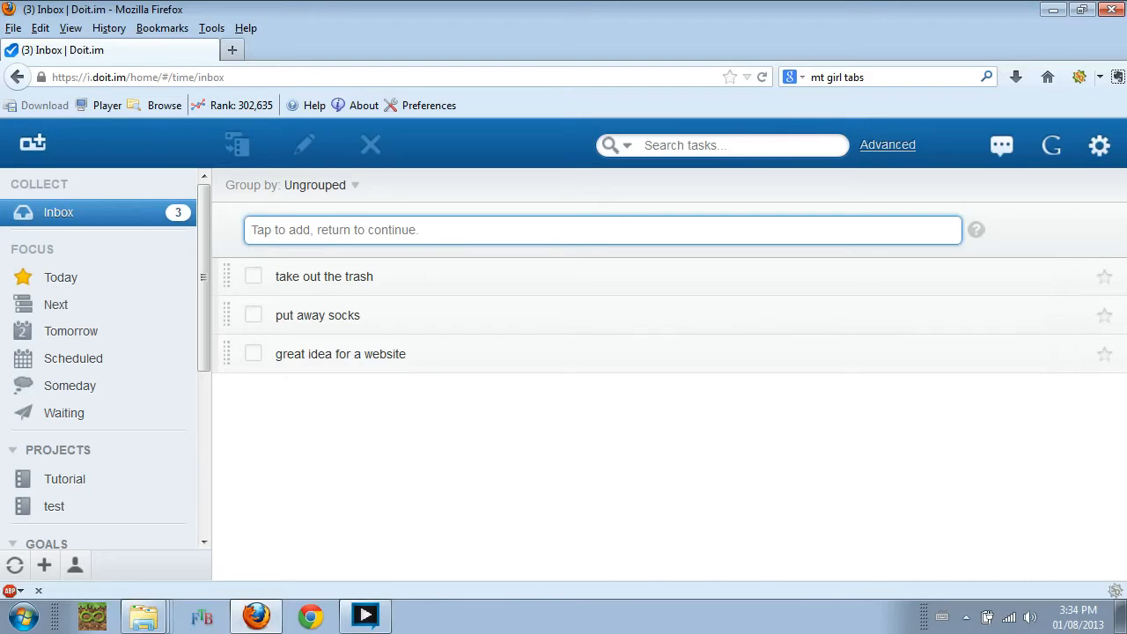
- Quick-add a task titled "great article about sock folding" to the Inbox
text(great artic)
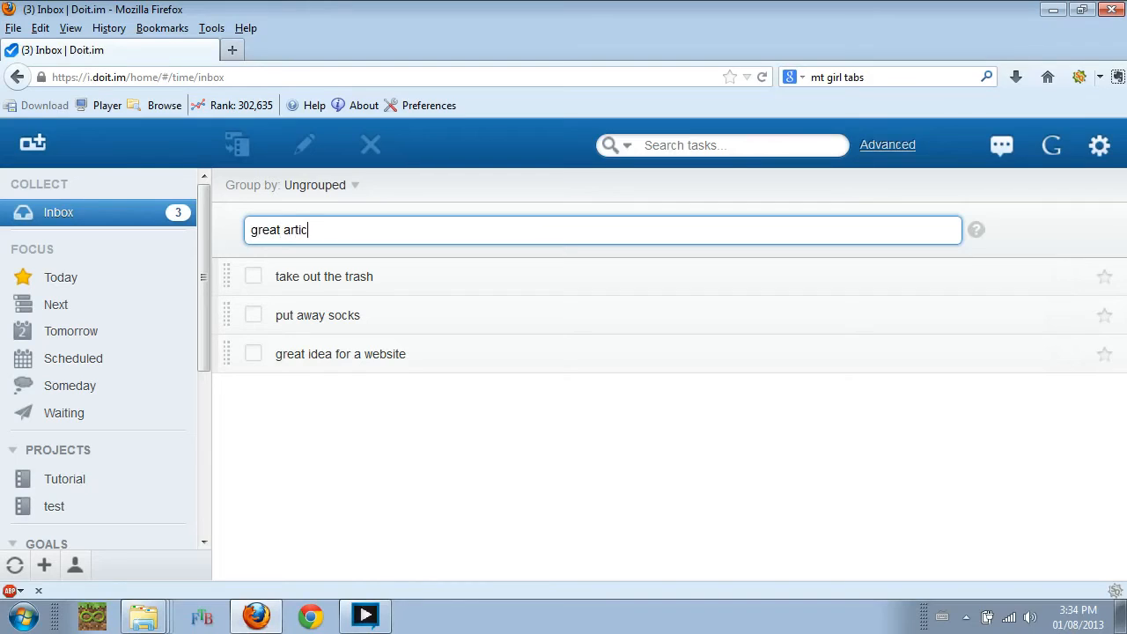
text(le about sock folding)
key(Return)
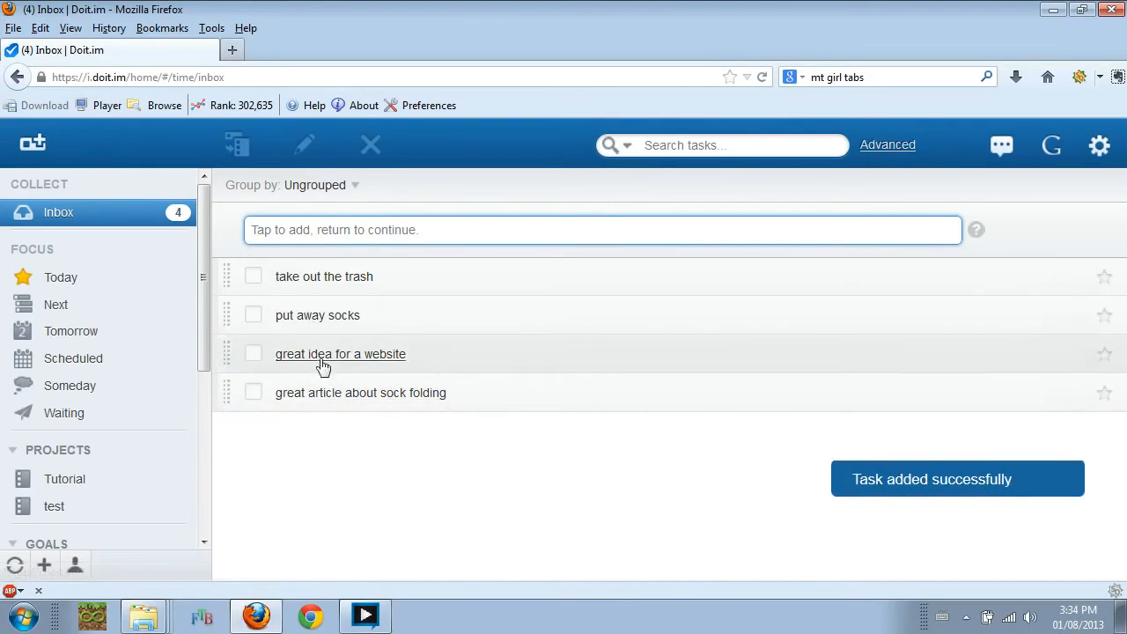
- Open the "great article about sock folding" task from the Inbox and delete it
drag(226, 393, 231, 264)
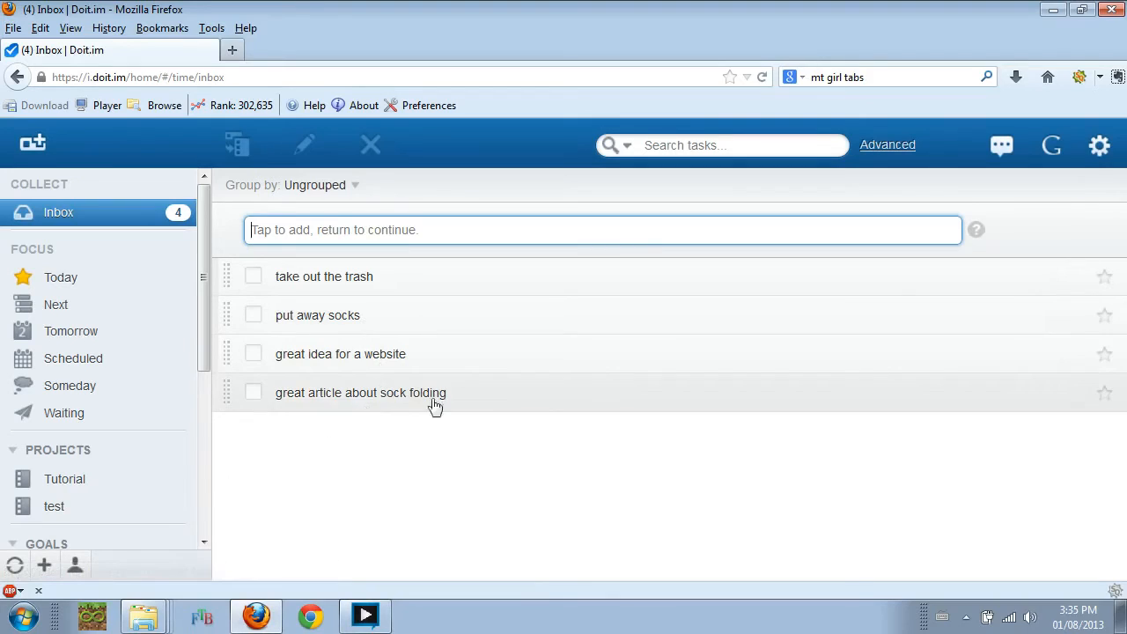
click(313, 394)
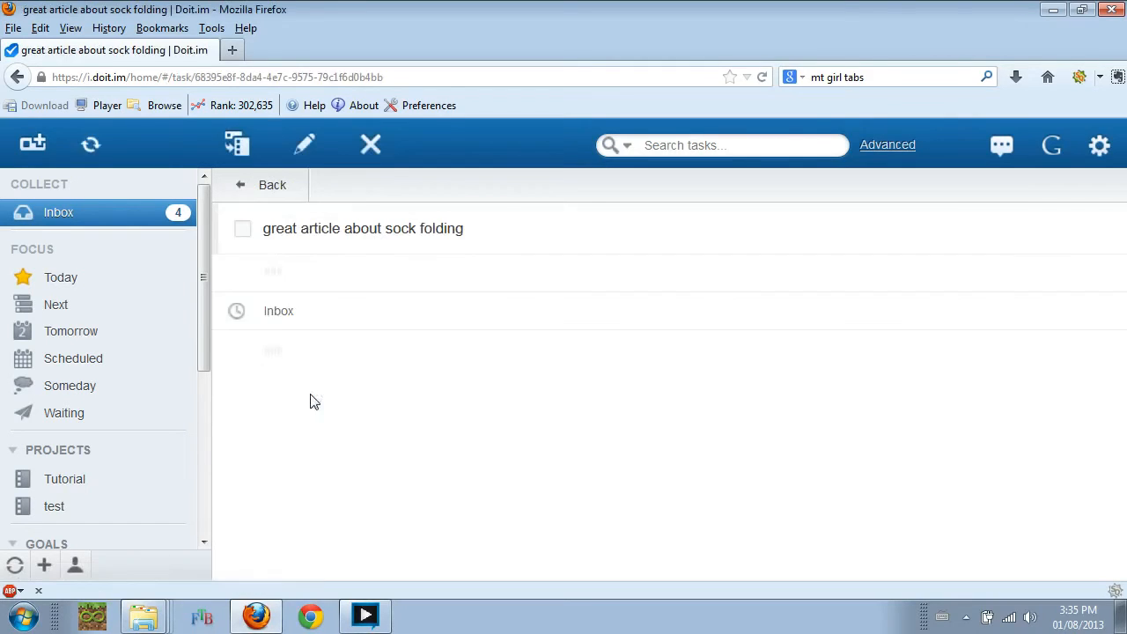
click(370, 145)
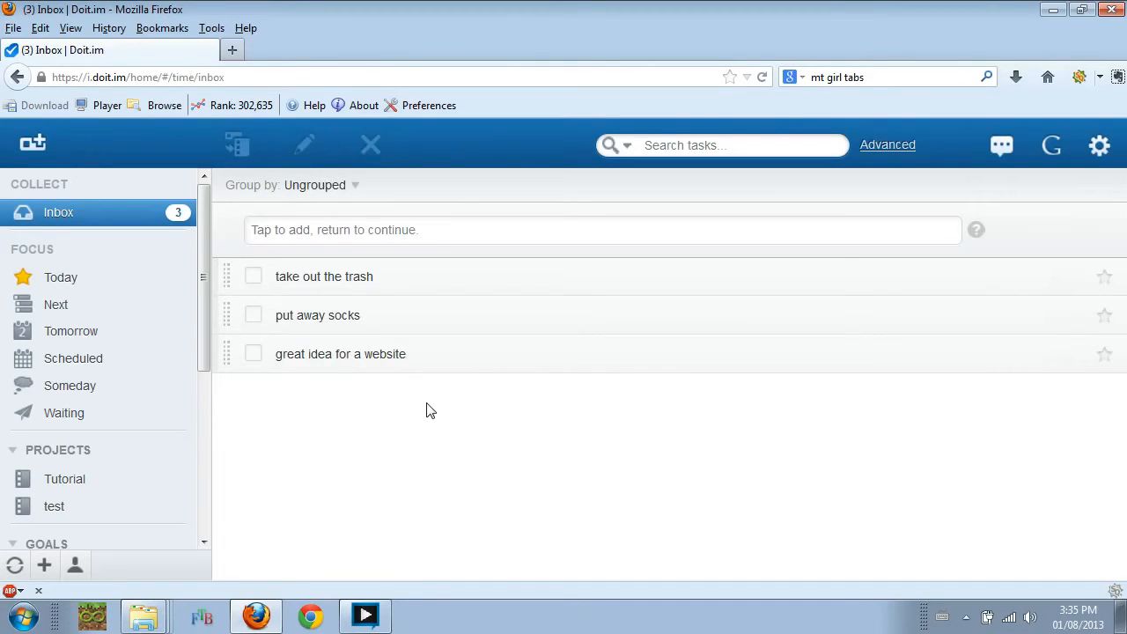
- Edit the "take out the trash" task to use the Home context and the Tomorrow start time, and save it
click(343, 278)
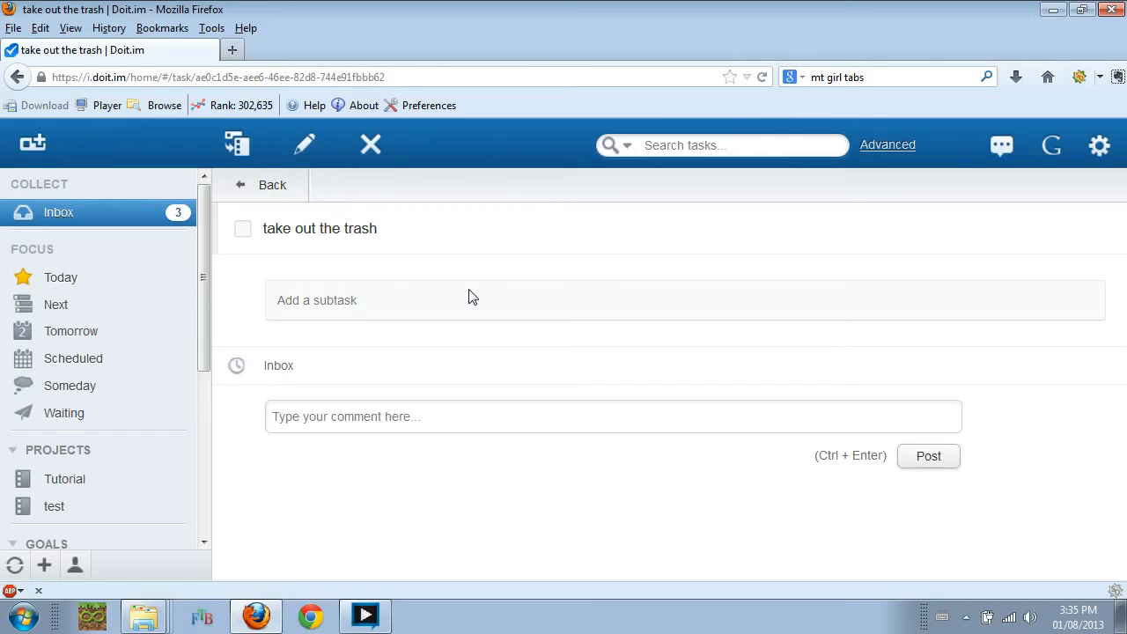
click(299, 160)
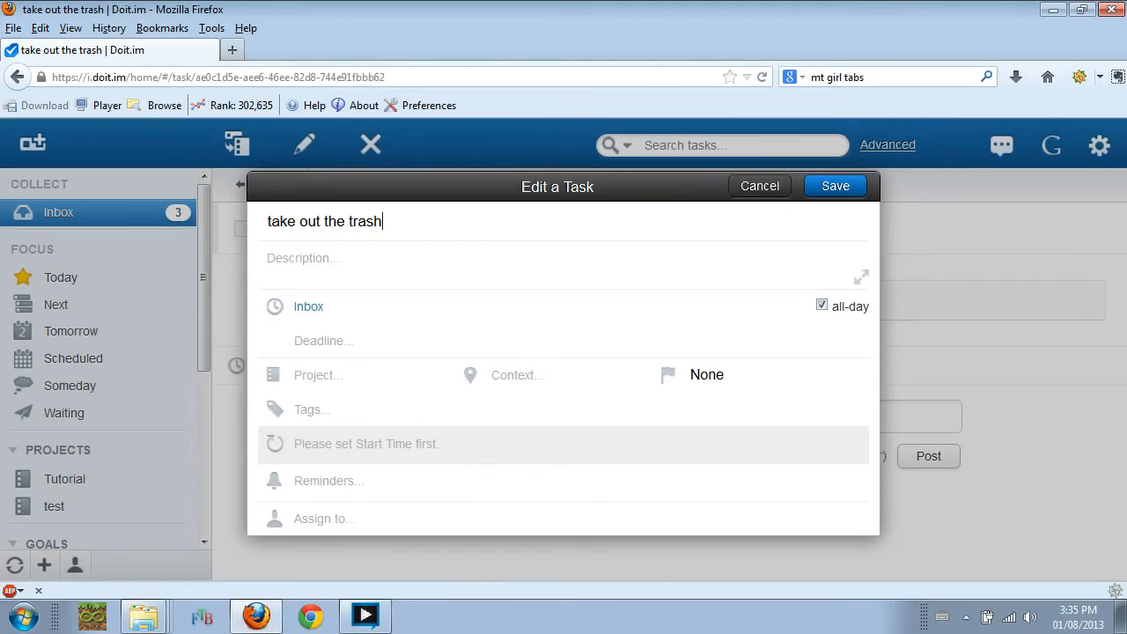
click(502, 374)
click(533, 458)
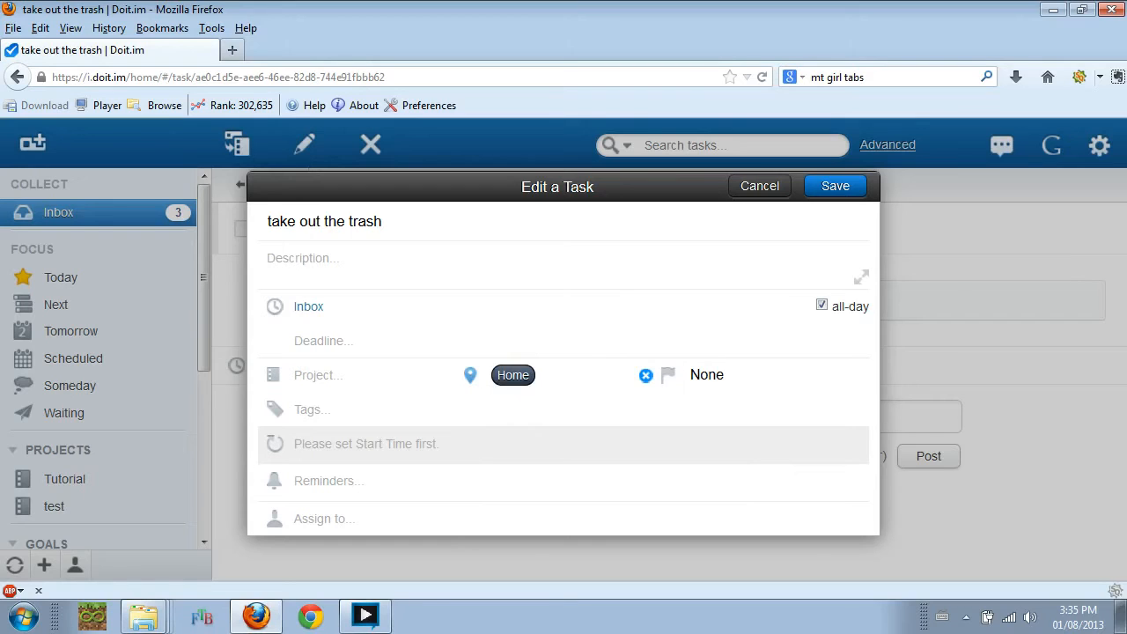
click(319, 310)
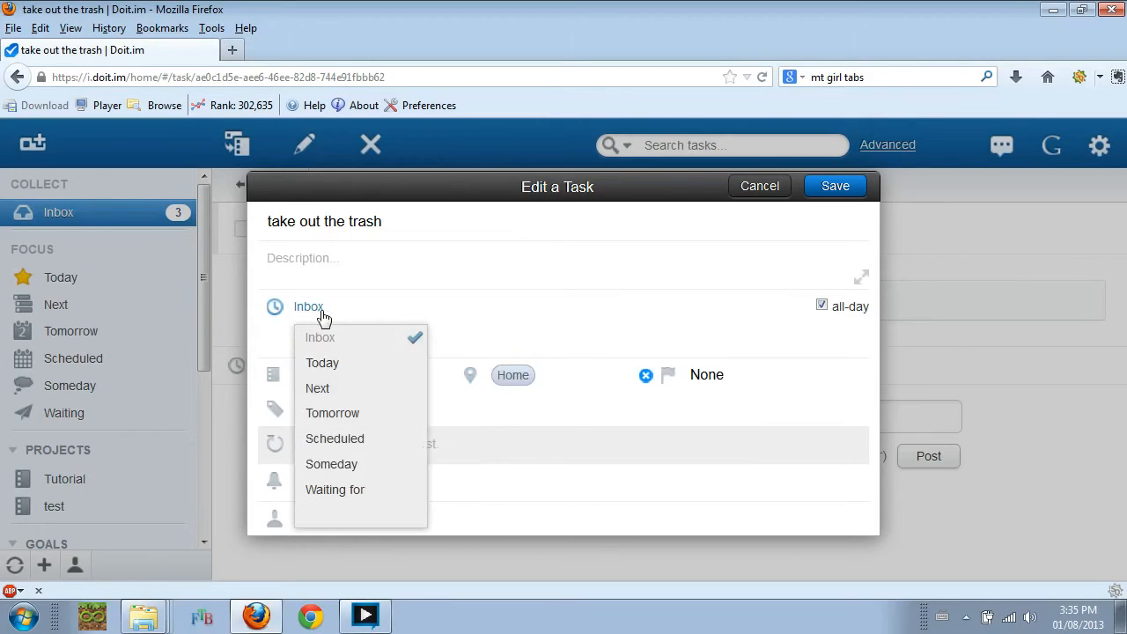
click(353, 414)
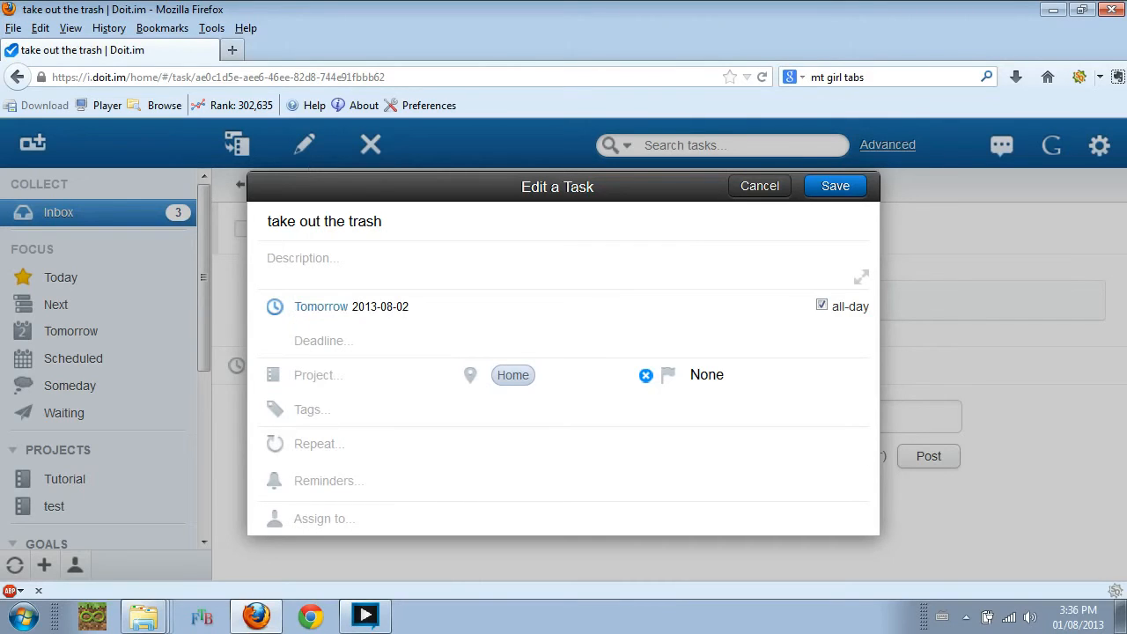
click(851, 187)
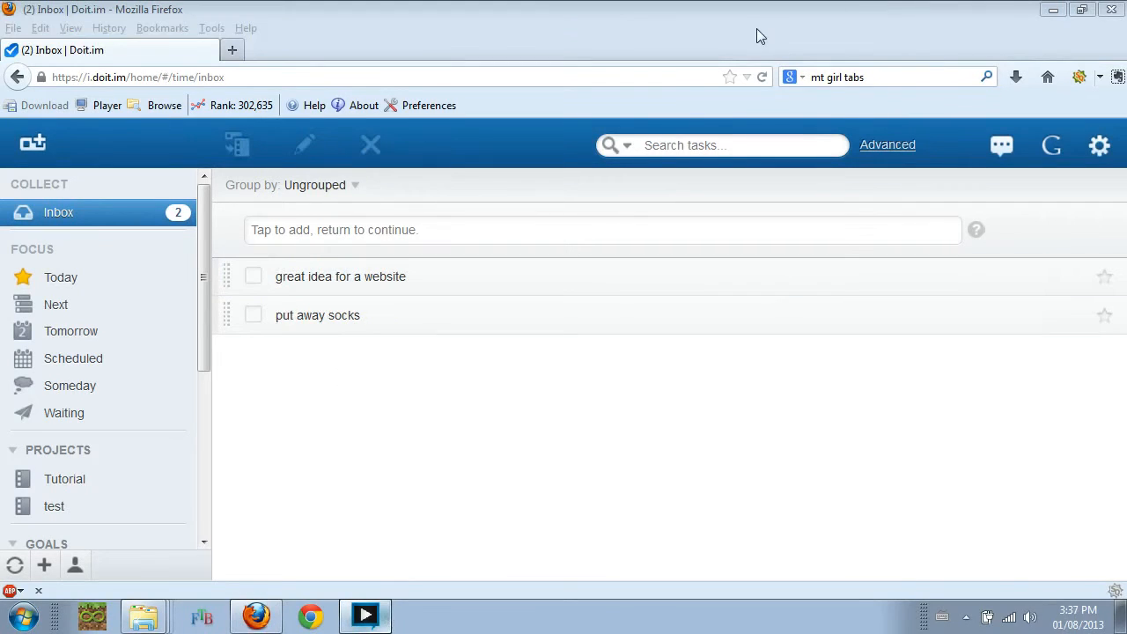
click(755, 30)
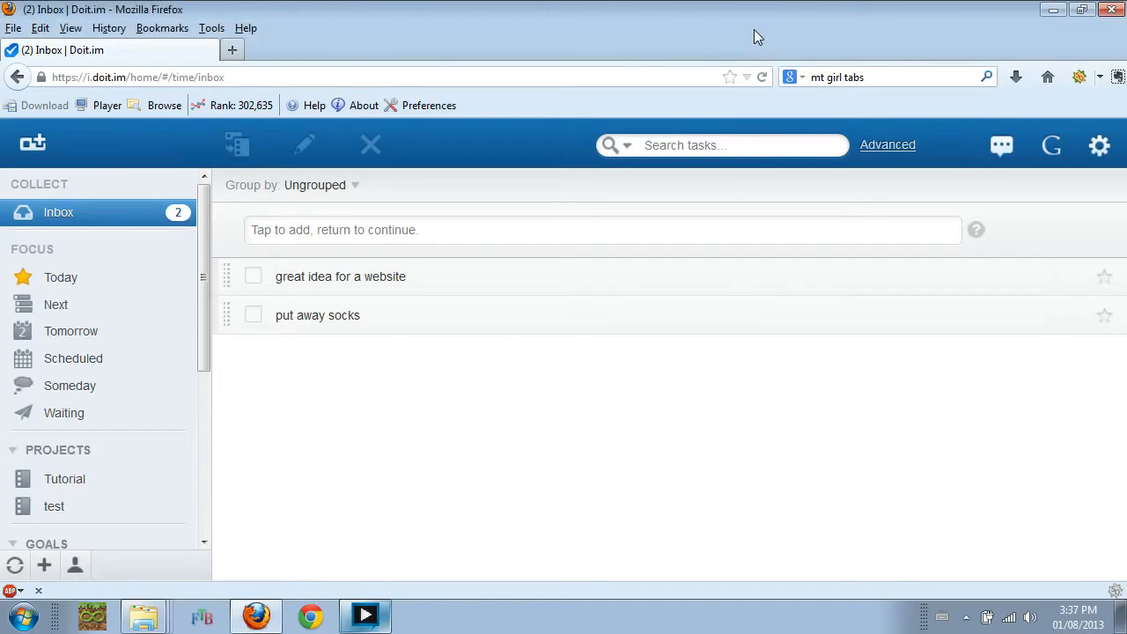
- Open the "great idea for a website" task and start a new project titled "Passive income website"
click(344, 278)
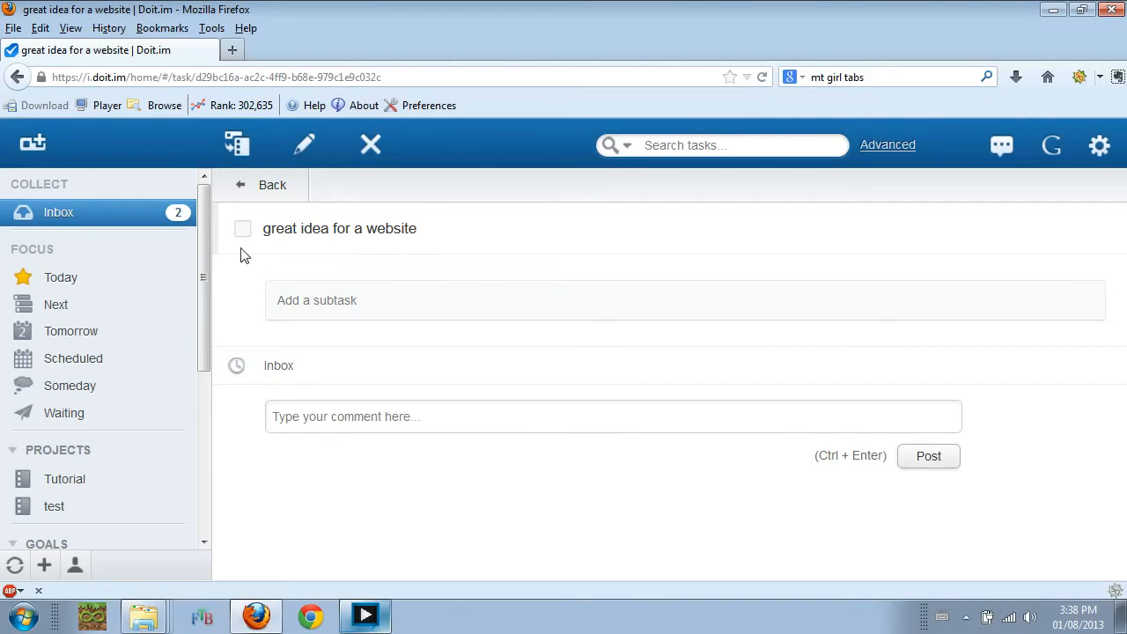
drag(201, 246, 188, 323)
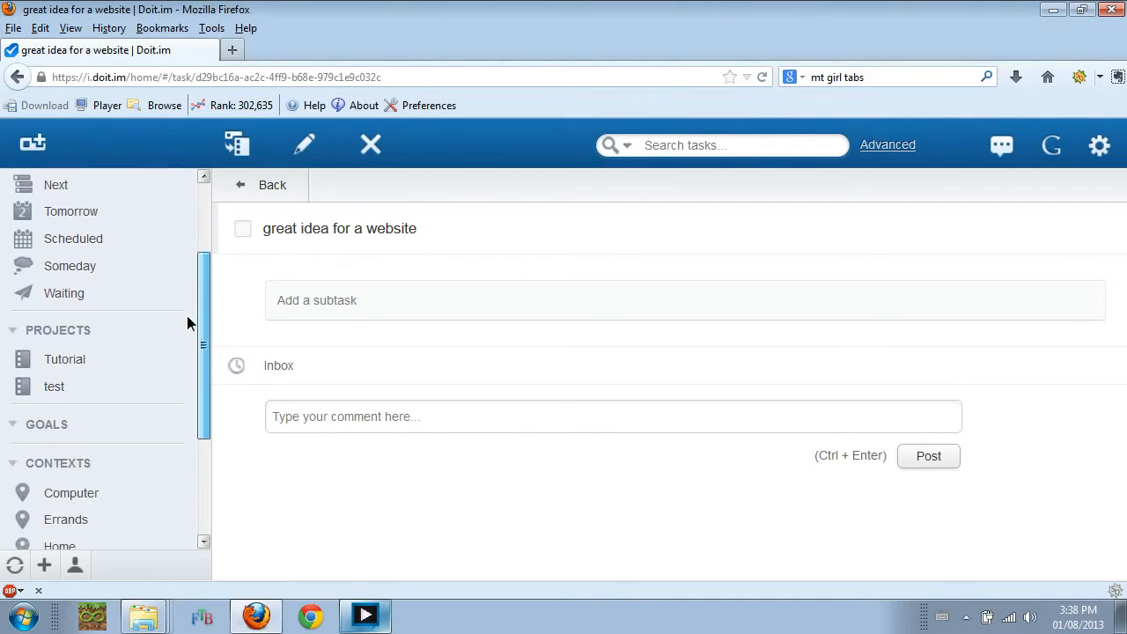
click(44, 565)
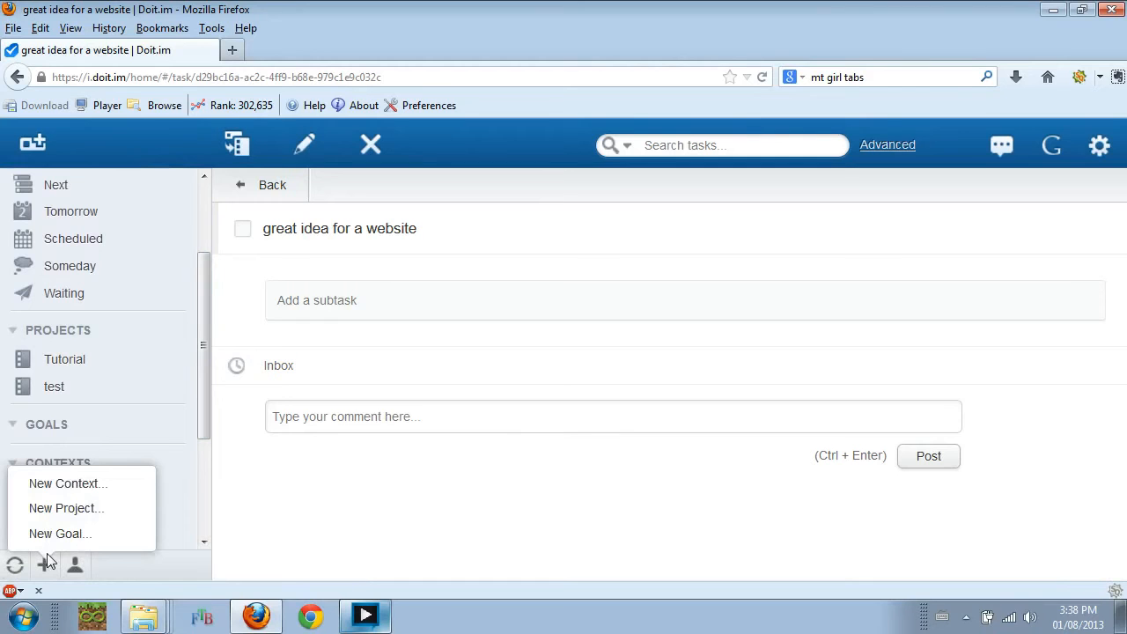
click(84, 513)
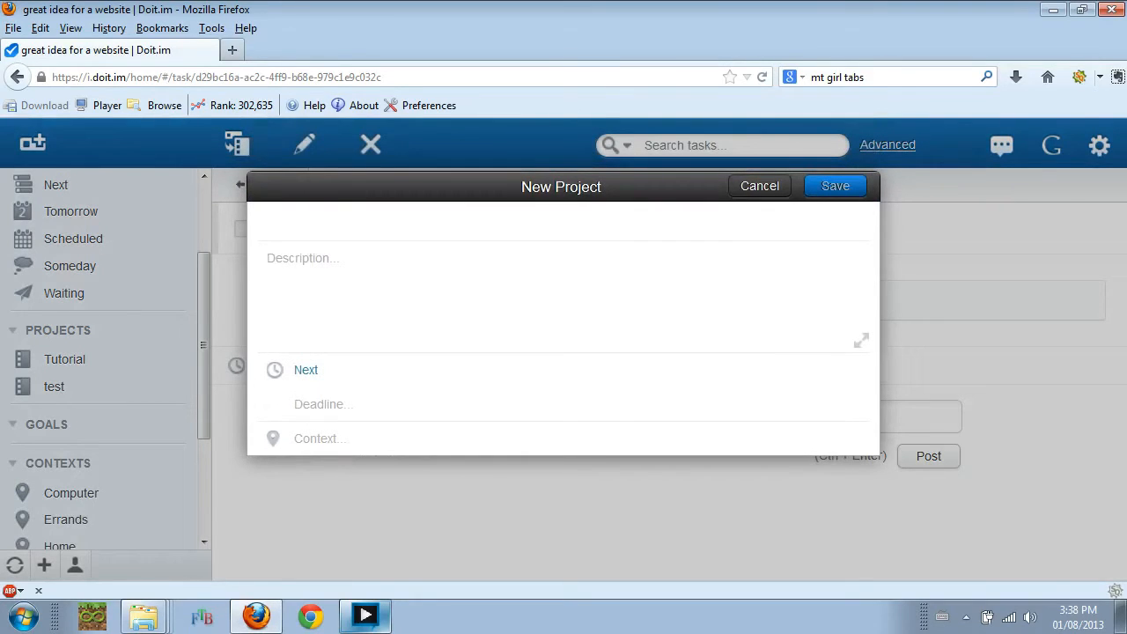
text(Pas)
key(BackSpace)
key(BackSpace)
text(assioe in)
key(BackSpace)
key(BackSpace)
key(BackSpace)
key(BackSpace)
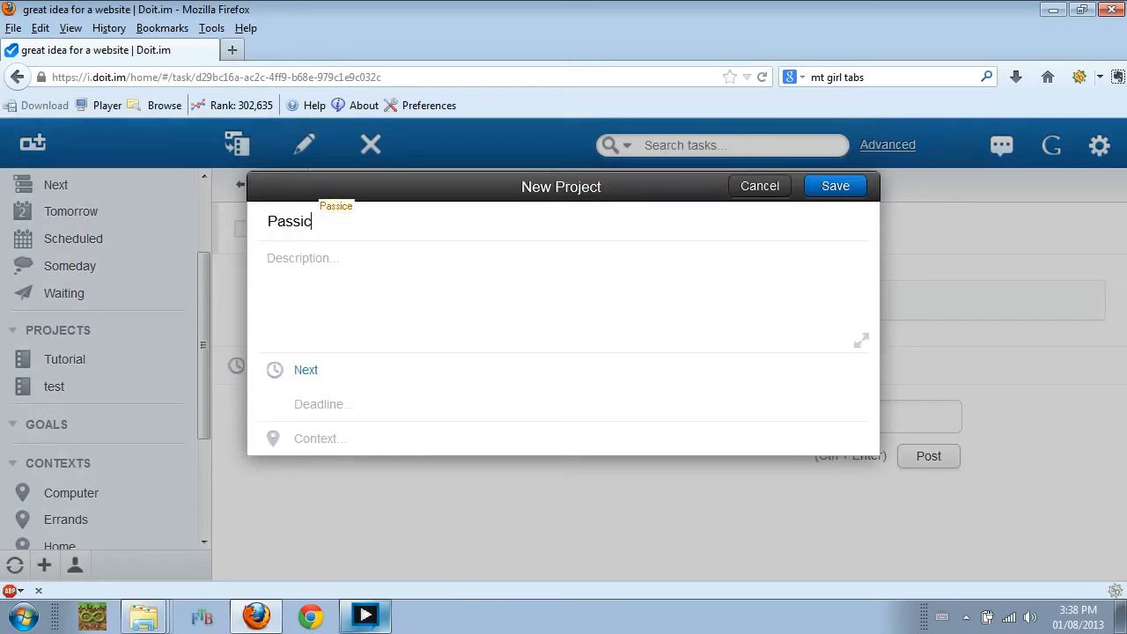
text(v)
key(BackSpace)
key(BackSpace)
text(ve income )
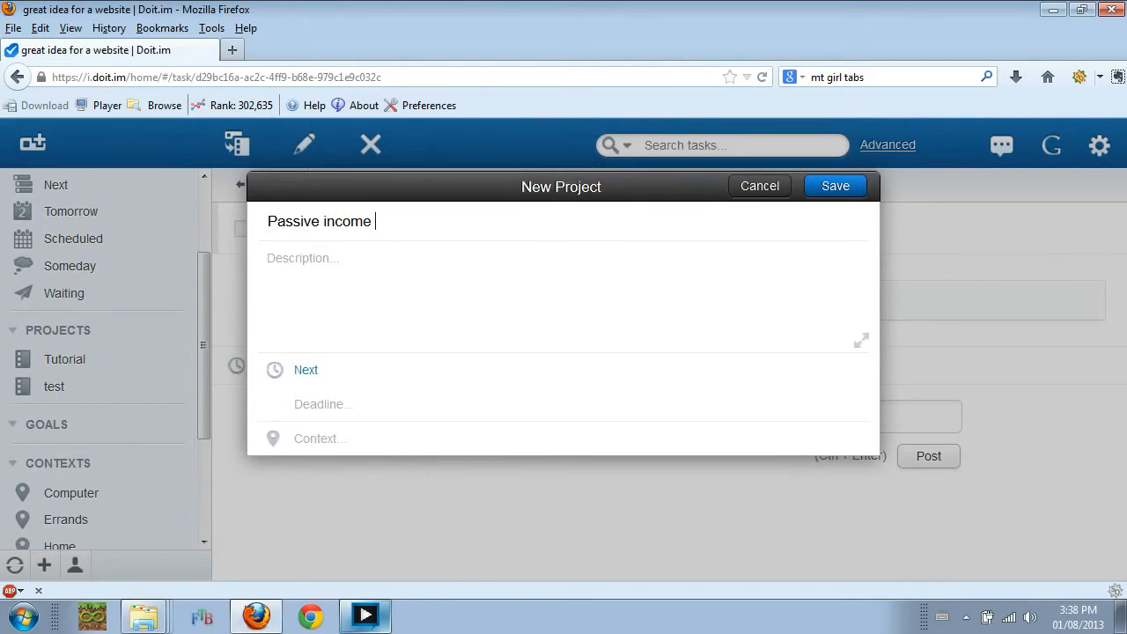
text(websites)
key(BackSpace)
- Give the new project the description "This is a project I will replace my nasty job with." and save it
key(Tab)
text(This )
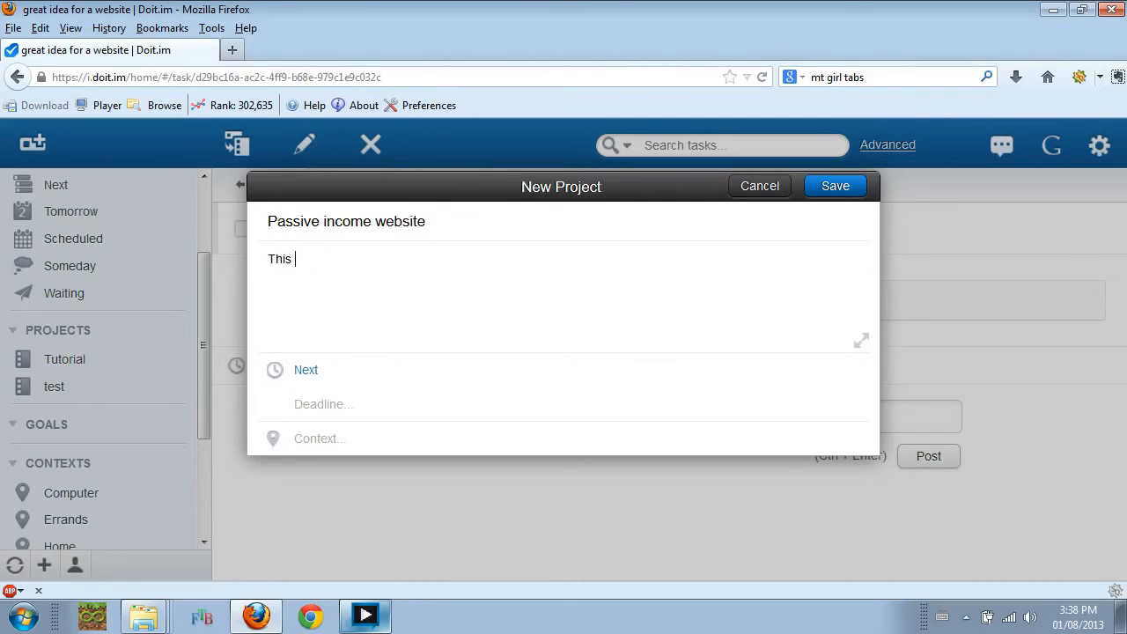
text(is a project I will rep)
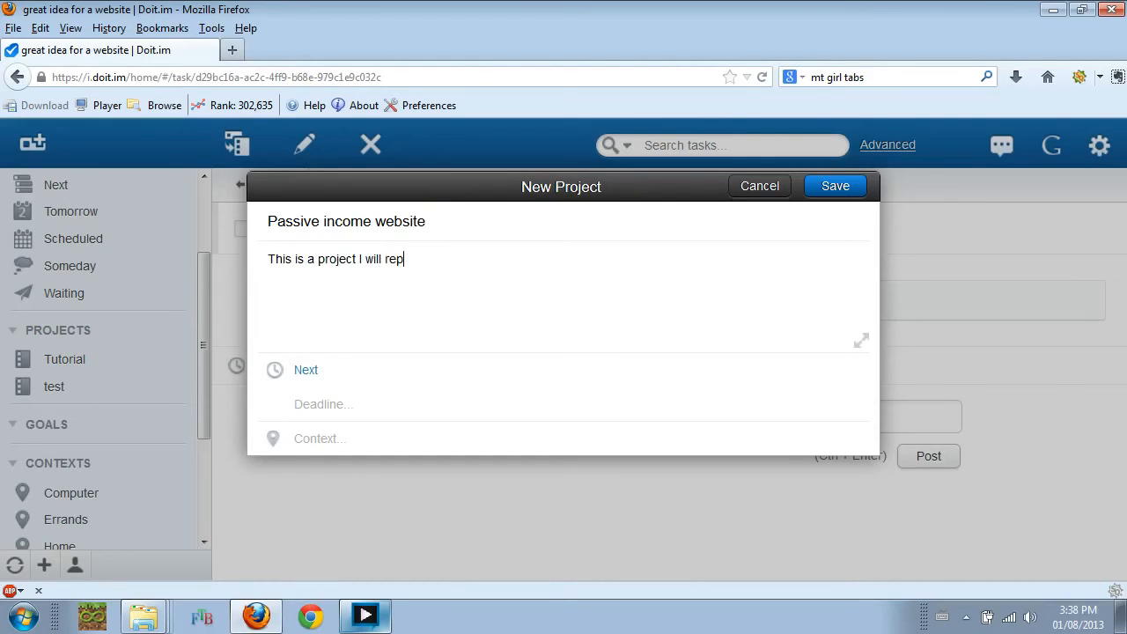
text(lace my nasty job with.)
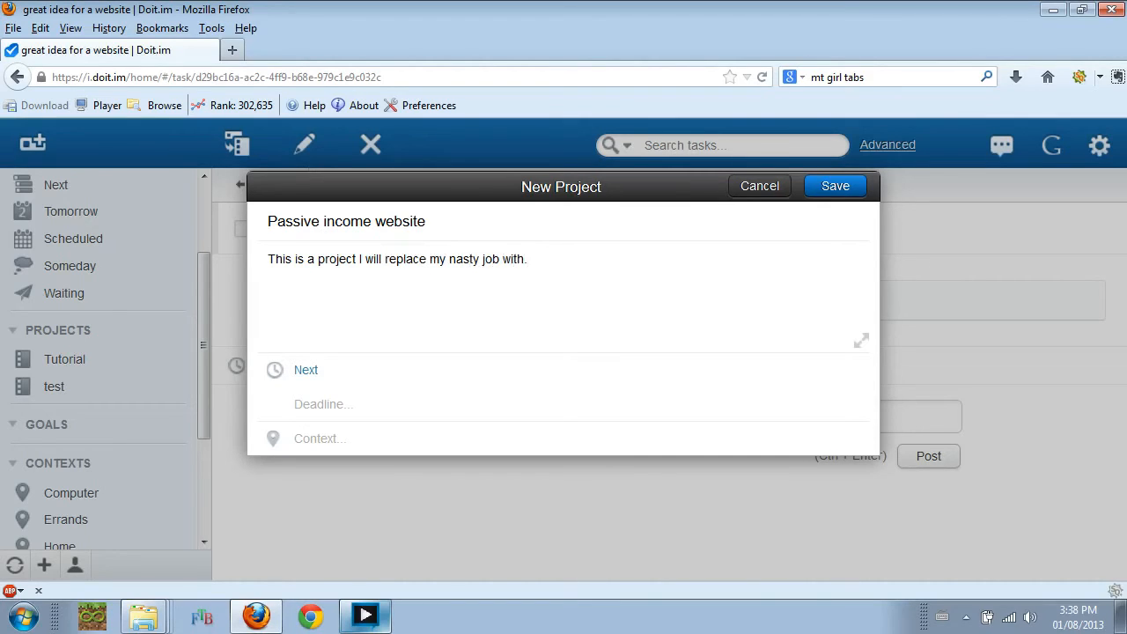
click(848, 188)
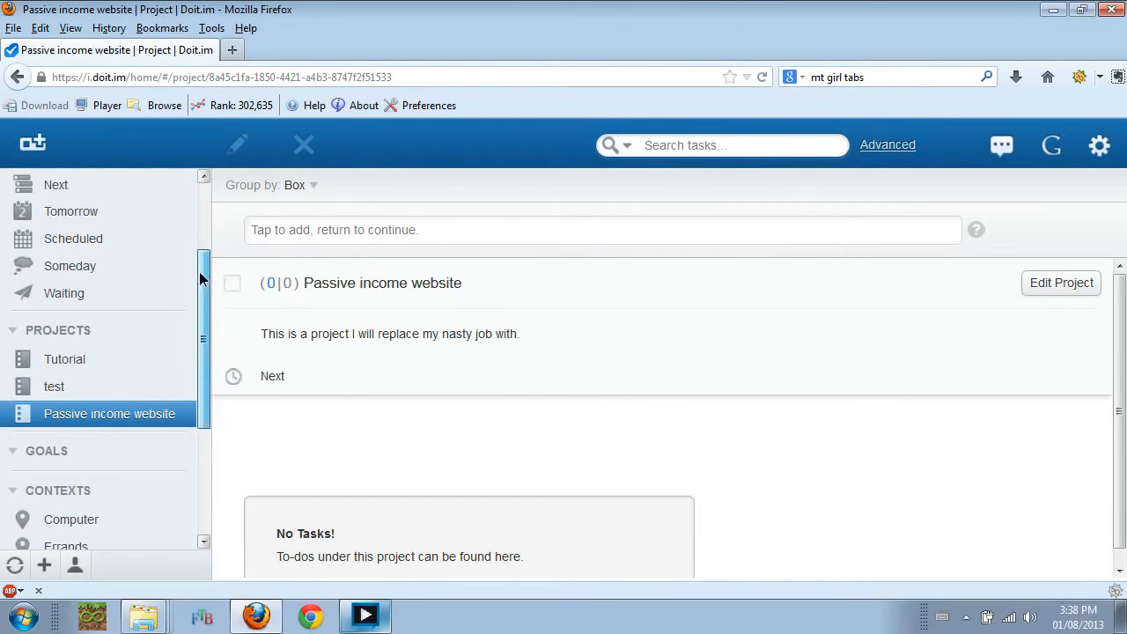
- Return to the Inbox and open the "great idea for a website" task
drag(200, 278, 188, 226)
click(110, 261)
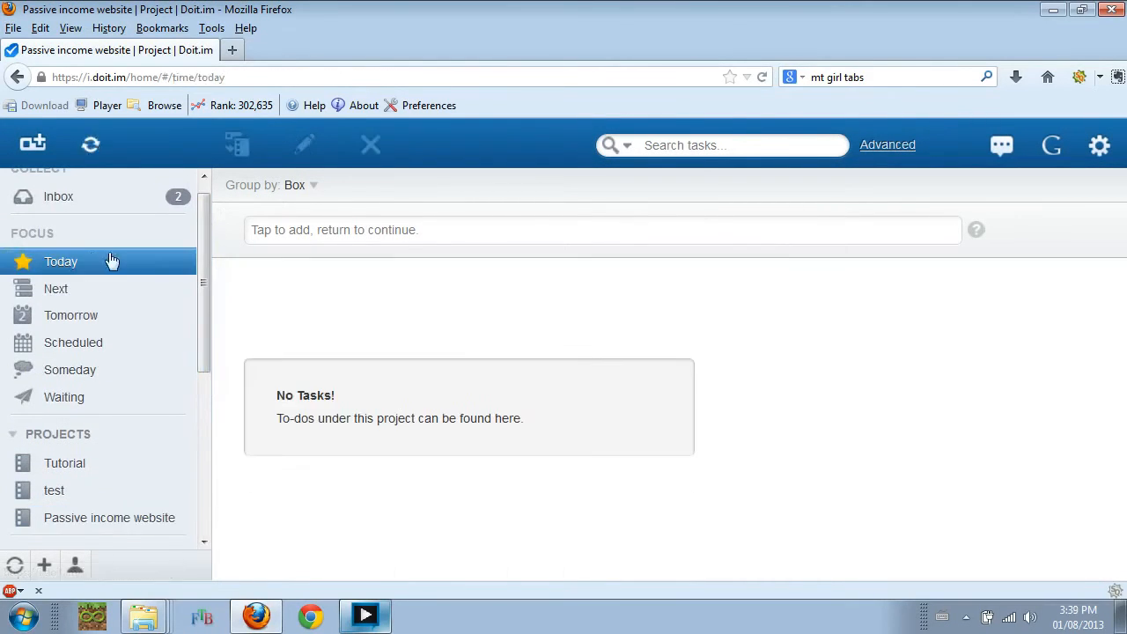
click(110, 199)
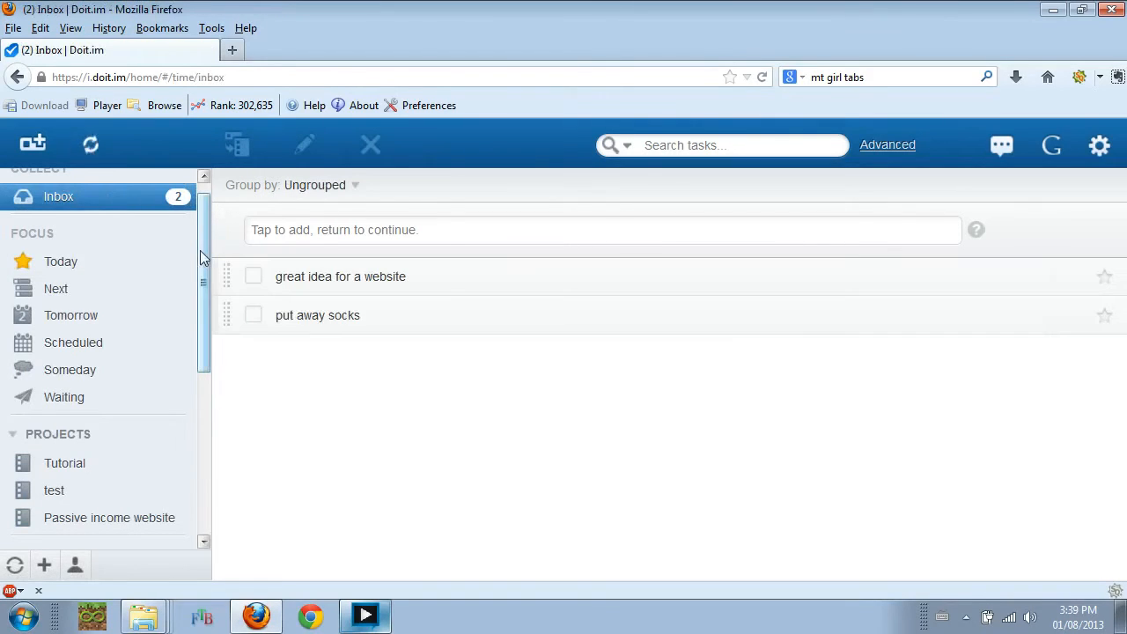
drag(208, 252, 212, 321)
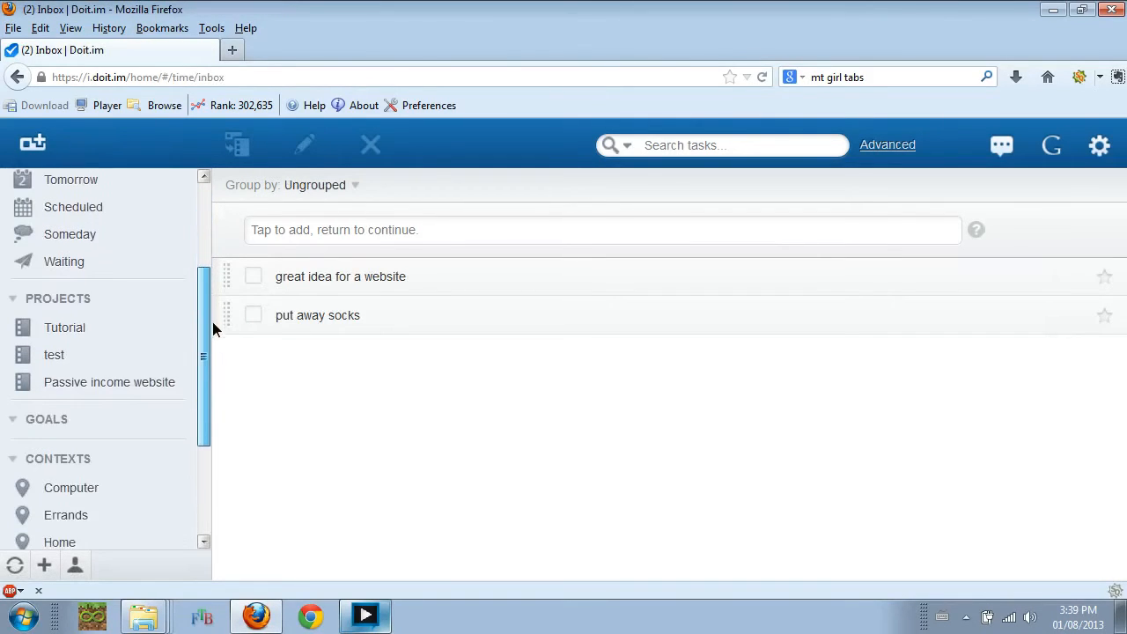
click(316, 280)
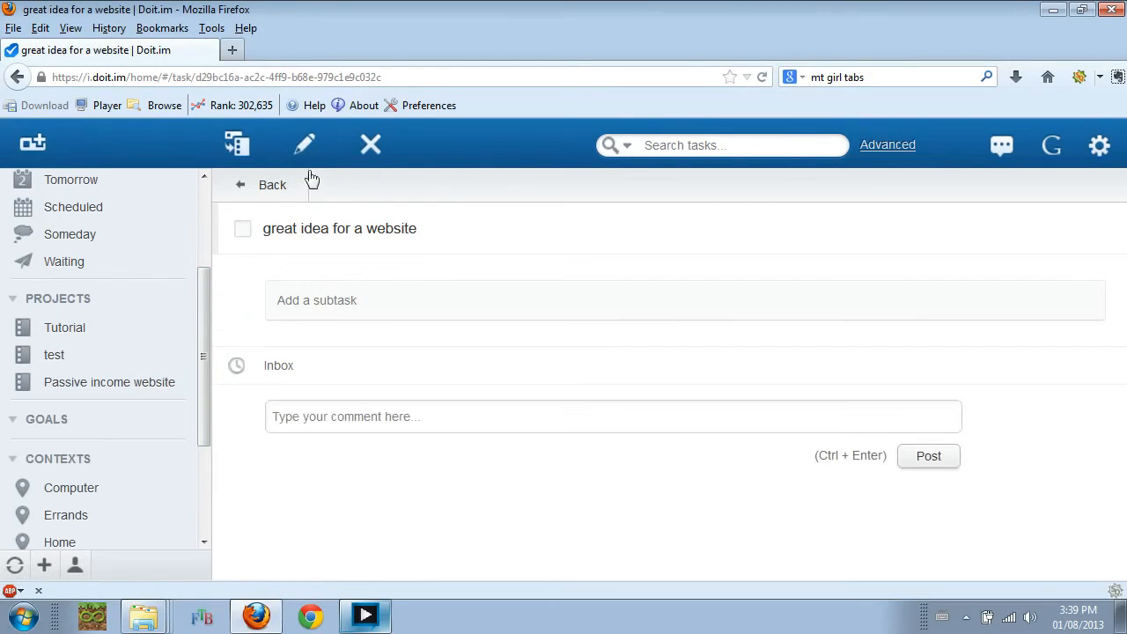
- Rename the "great idea for a website" task as "find a good internet marketing teacher" and save it
click(305, 144)
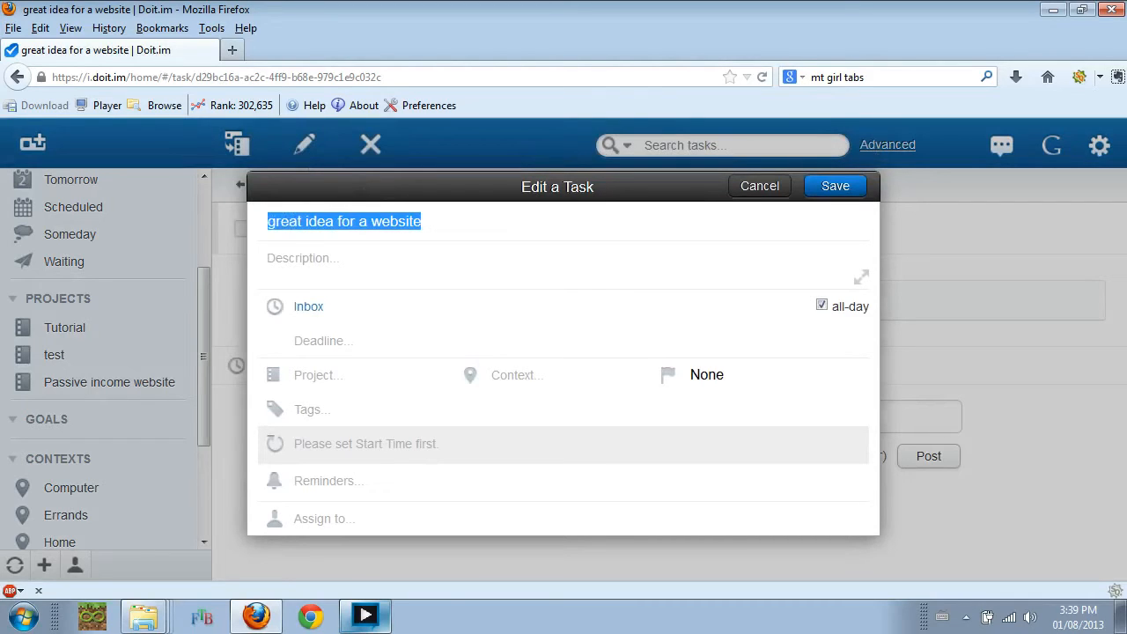
text(find )
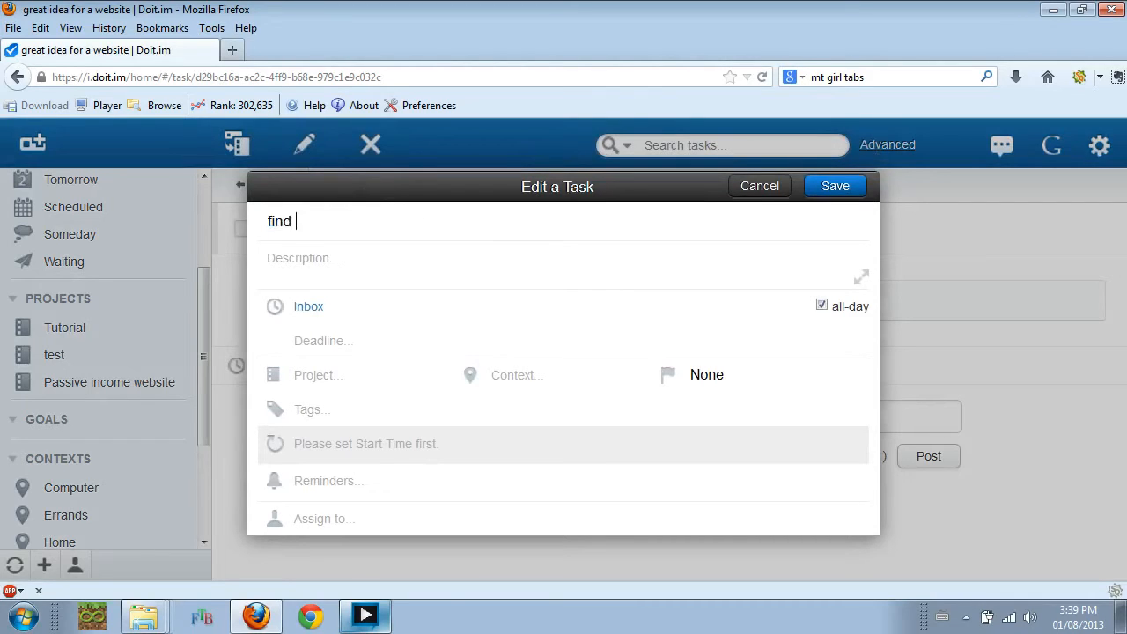
text(a good internet we)
key(BackSpace)
key(BackSpace)
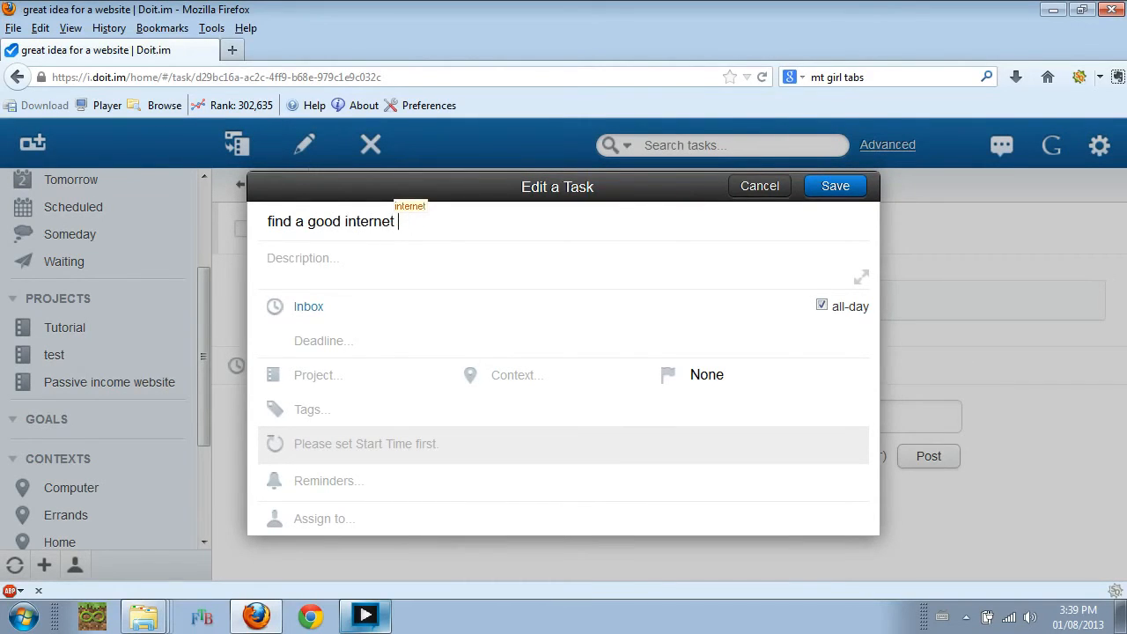
text(marketer te)
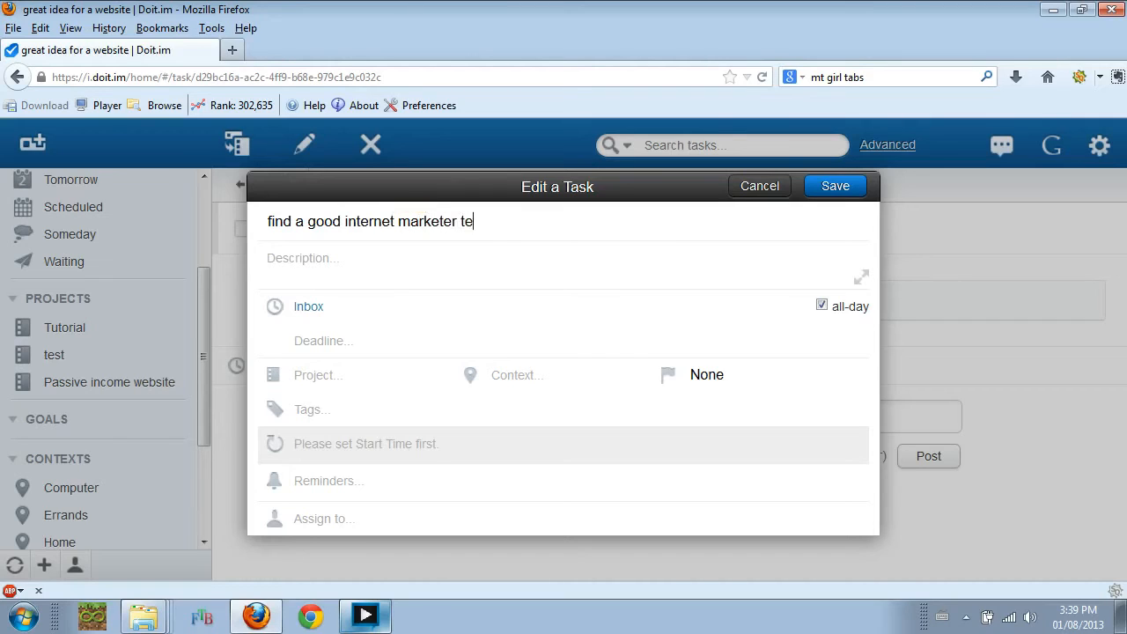
text(ache)
key(BackSpace)
key(BackSpace)
key(BackSpace)
key(BackSpace)
key(BackSpace)
key(BackSpace)
key(BackSpace)
key(BackSpace)
key(BackSpace)
text(ing teacher)
click(837, 198)
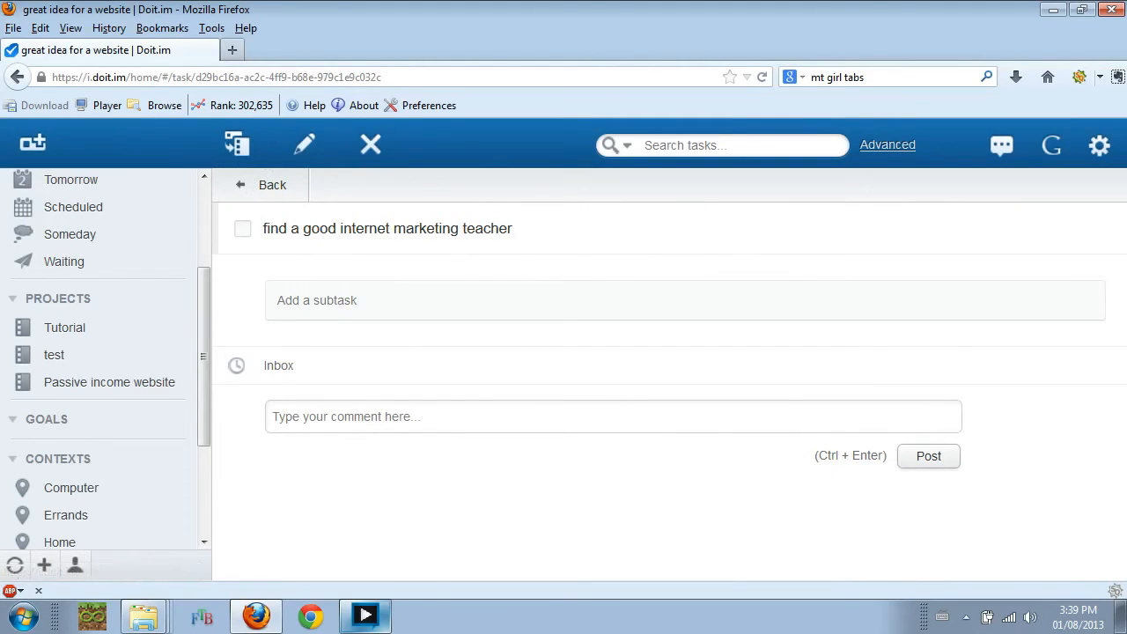
- Return to the Inbox and add a task titled "research marter teacher reviews"
drag(201, 312, 209, 202)
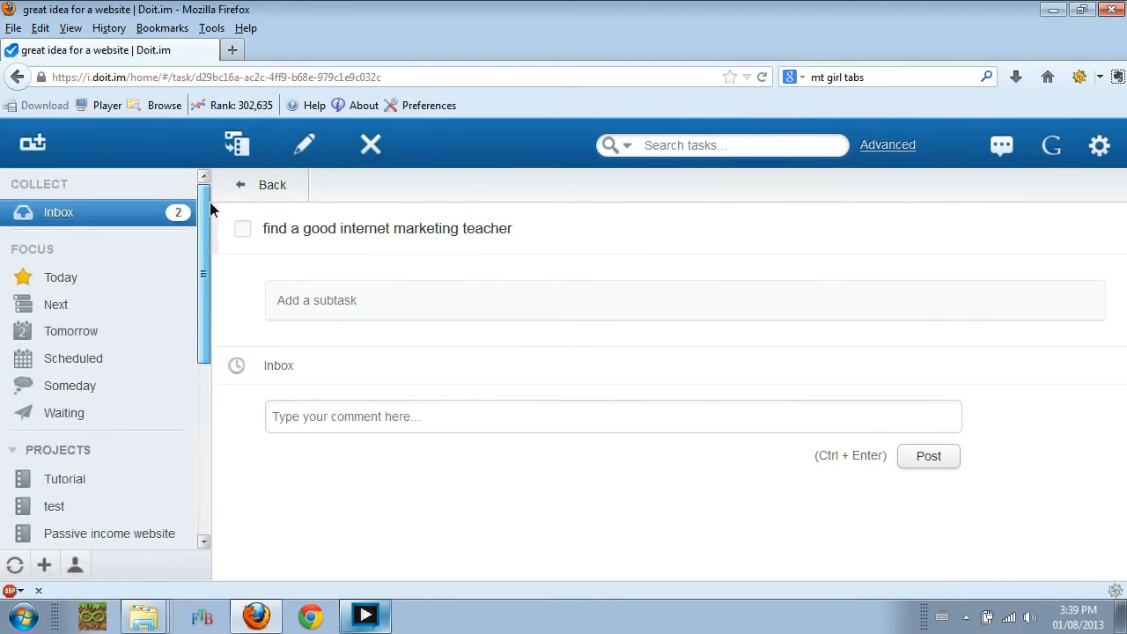
click(69, 219)
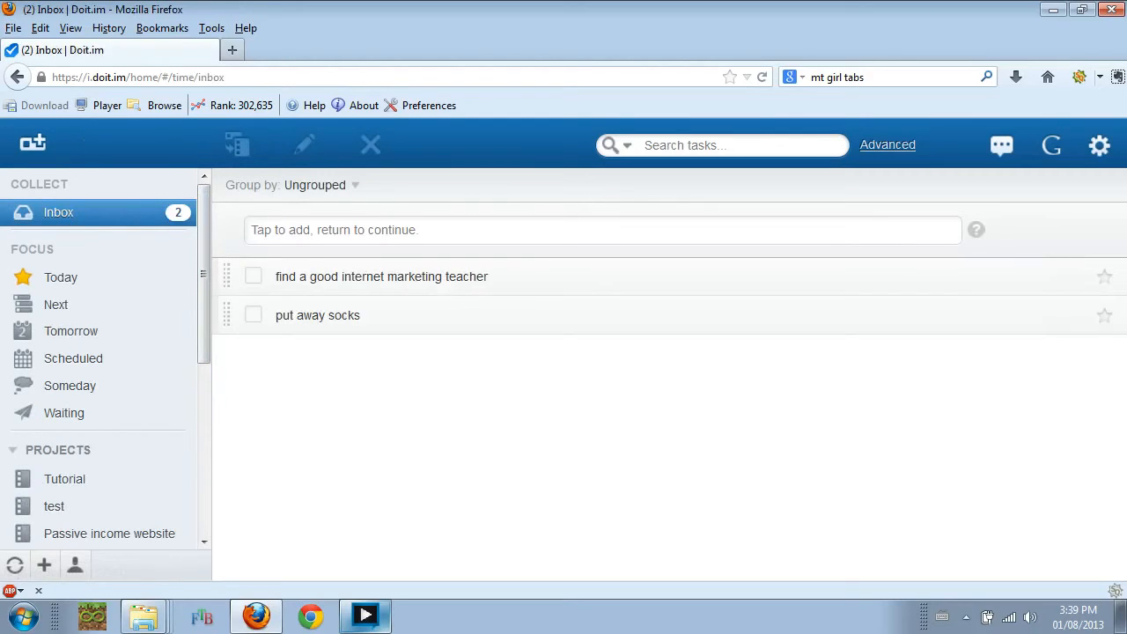
click(353, 230)
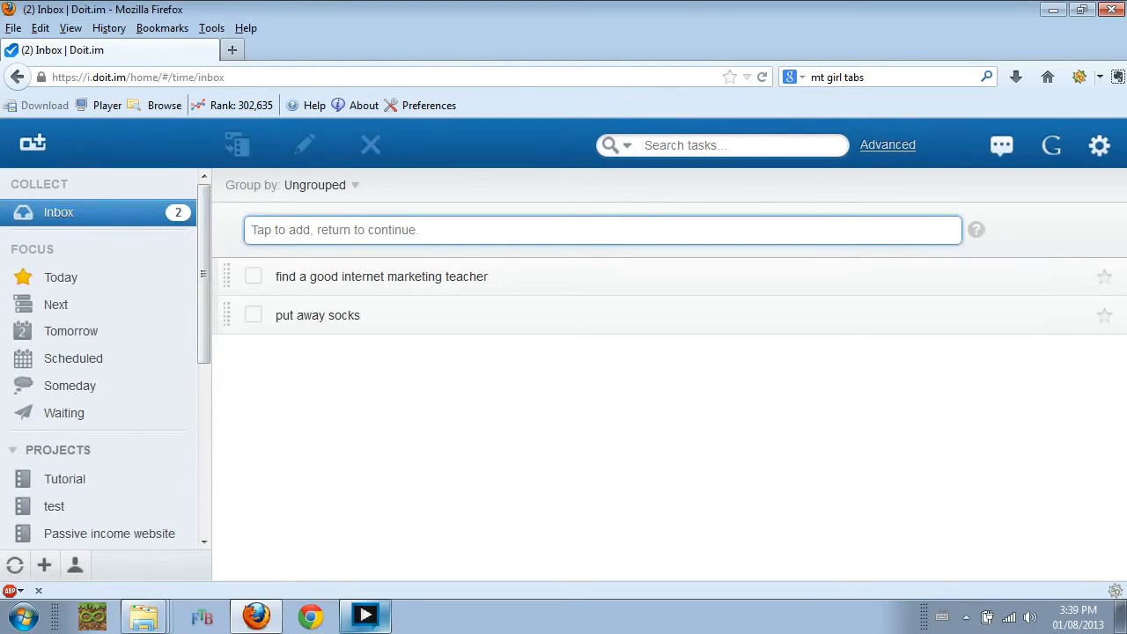
text(r)
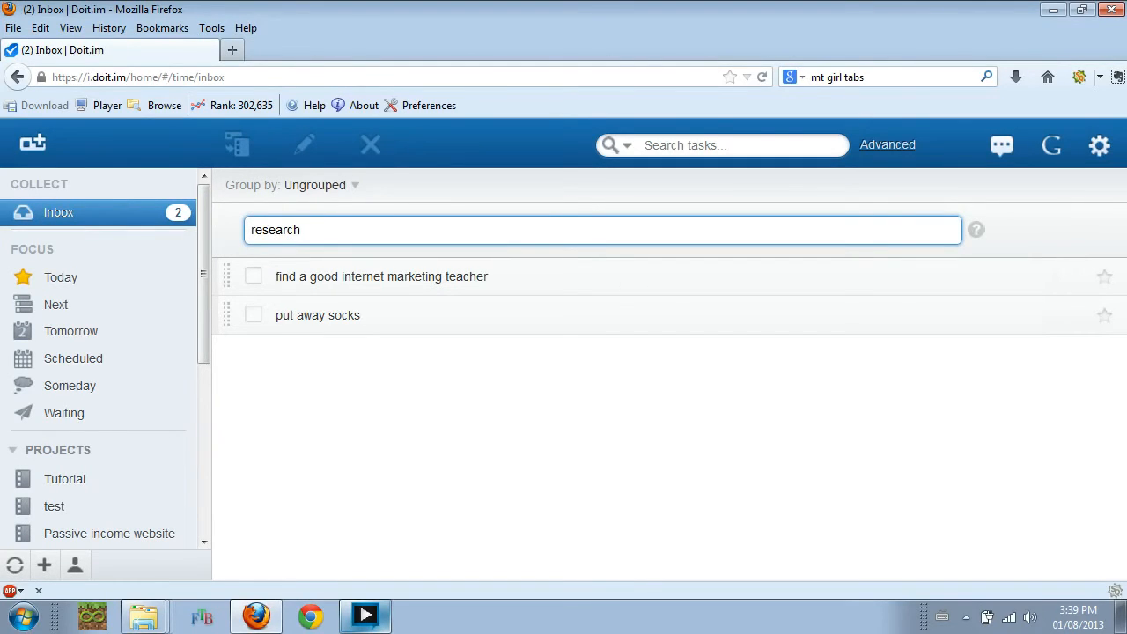
text(esearch marter teach reviews)
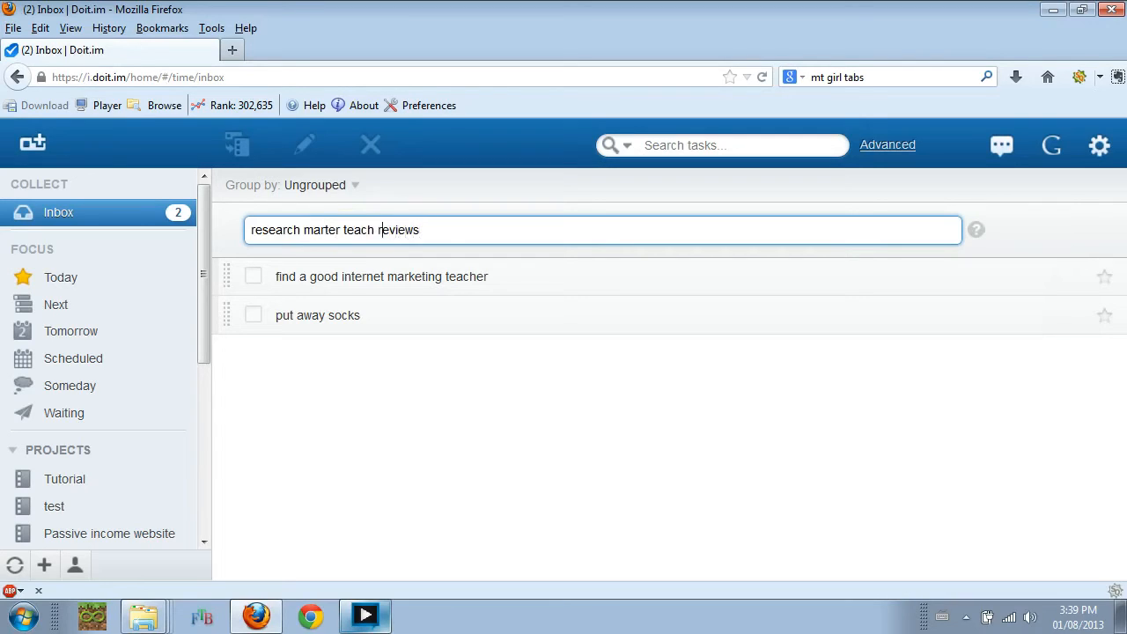
text(er)
key(Return)
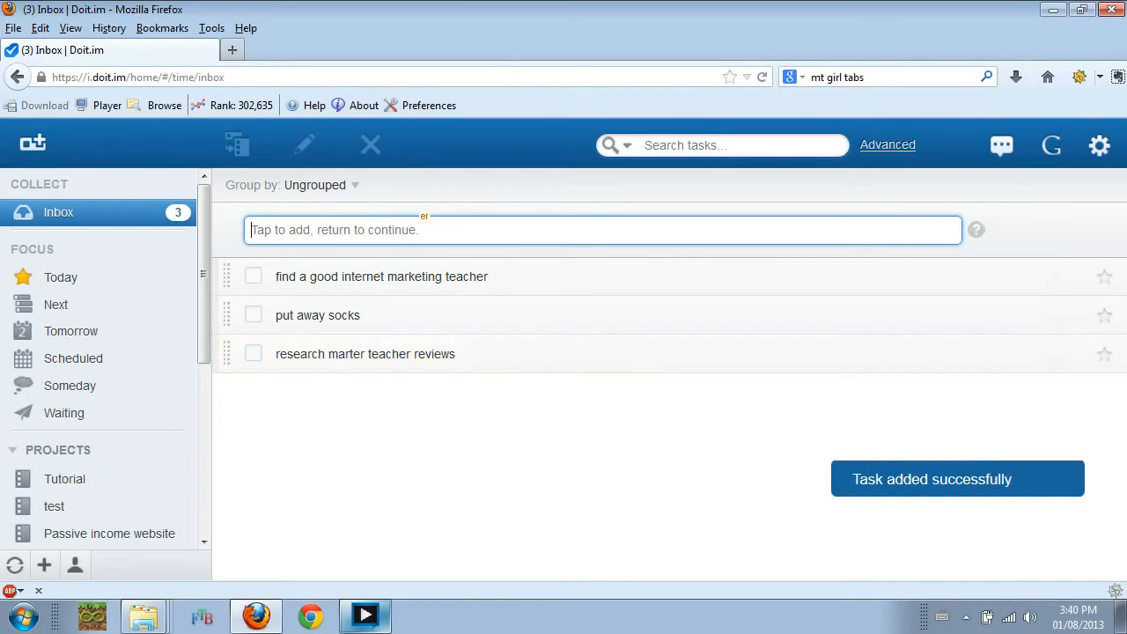
- Add two more Inbox tasks titled "make banner" and "write idea for first article"
text(ma)
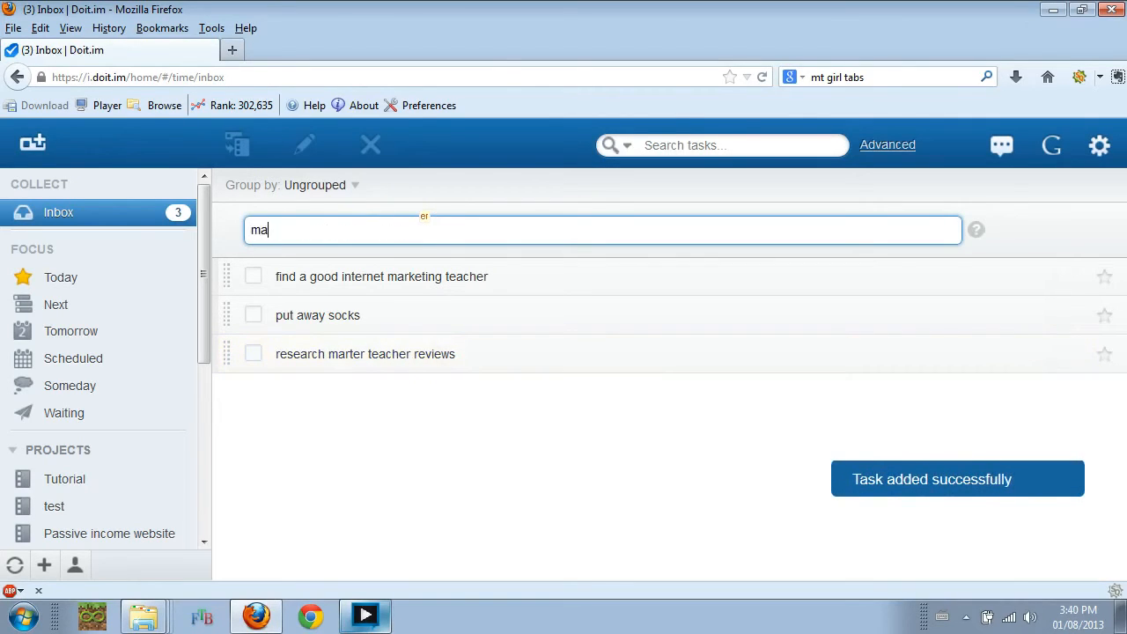
text(ke banner)
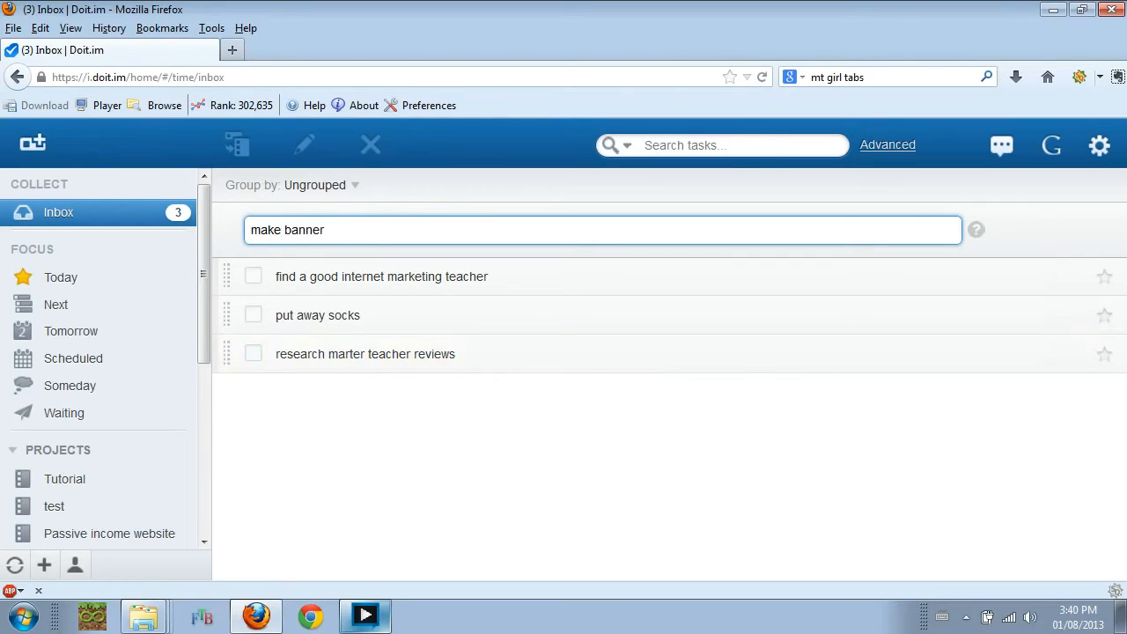
key(Return)
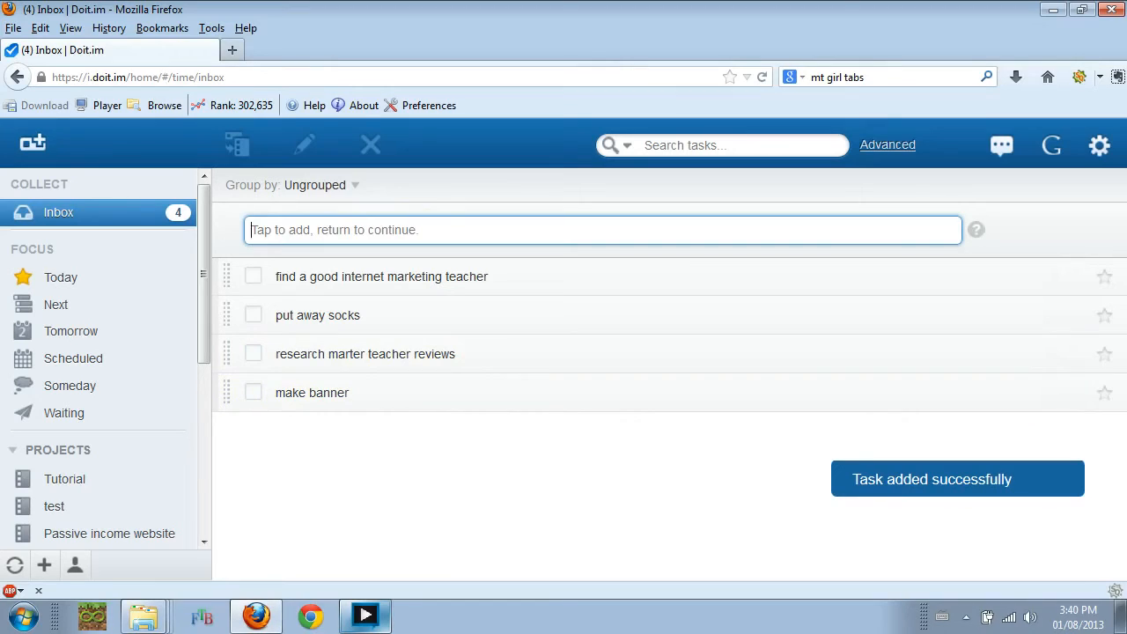
text(wr)
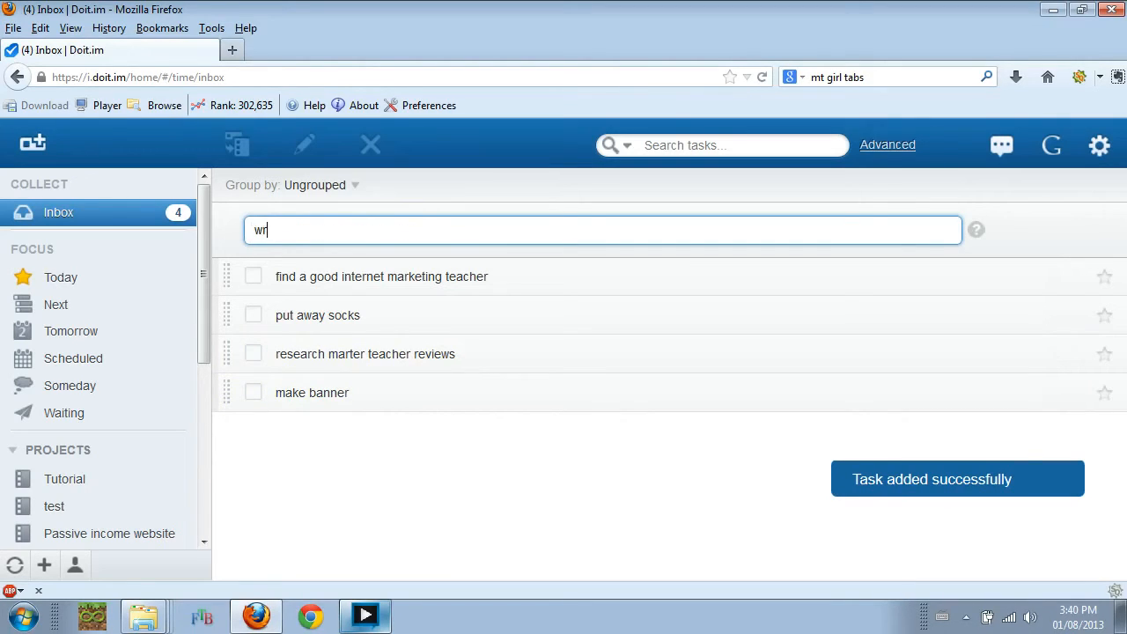
text(ite idea)
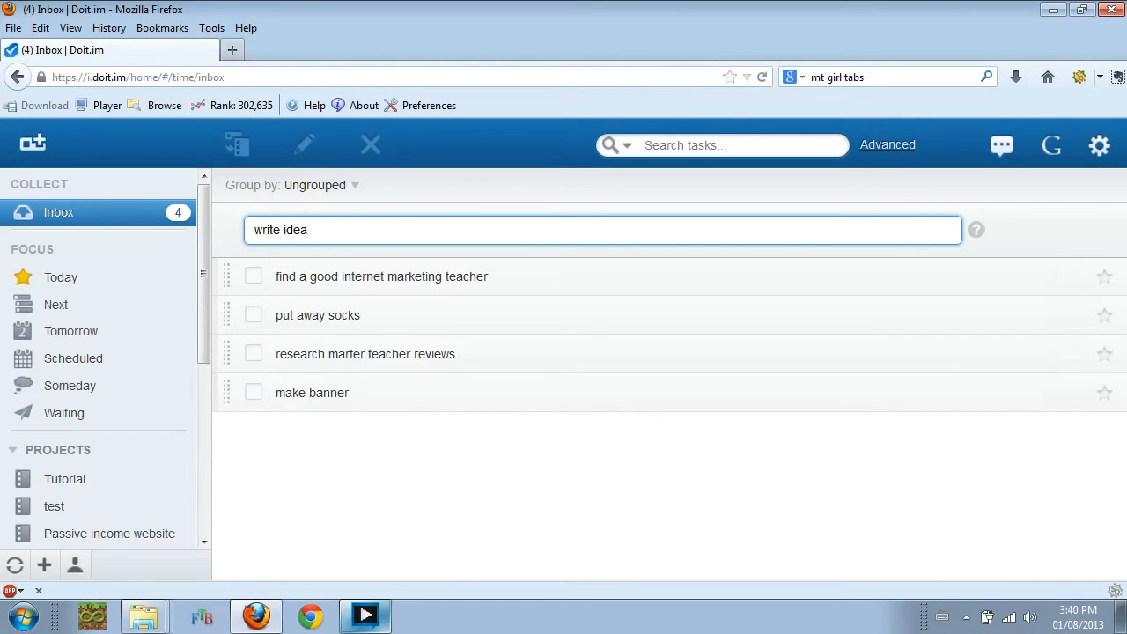
text( for first article)
key(Return)
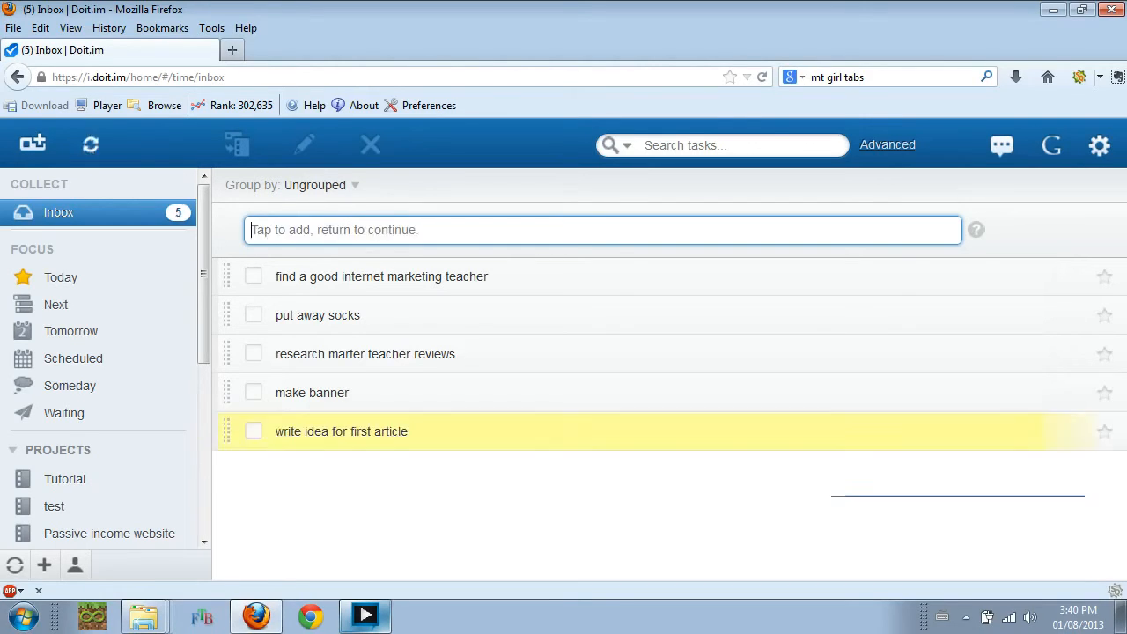
- Move the marketing teacher, teacher reviews, banner and first article tasks from the Inbox into the "Passive income website" project
drag(206, 265, 201, 359)
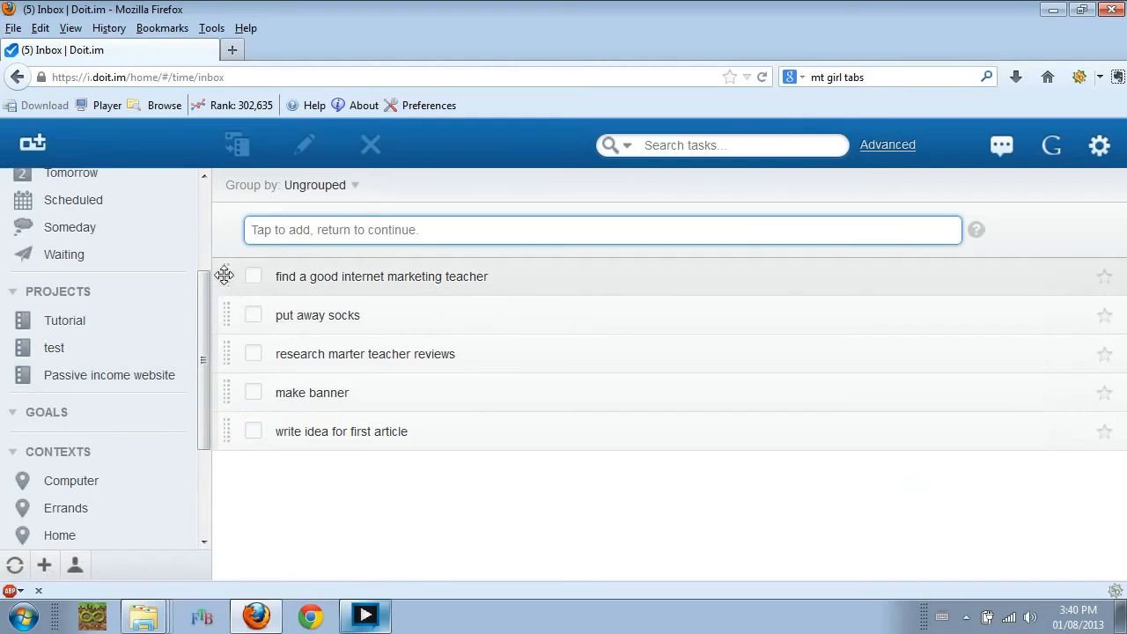
drag(223, 279, 134, 375)
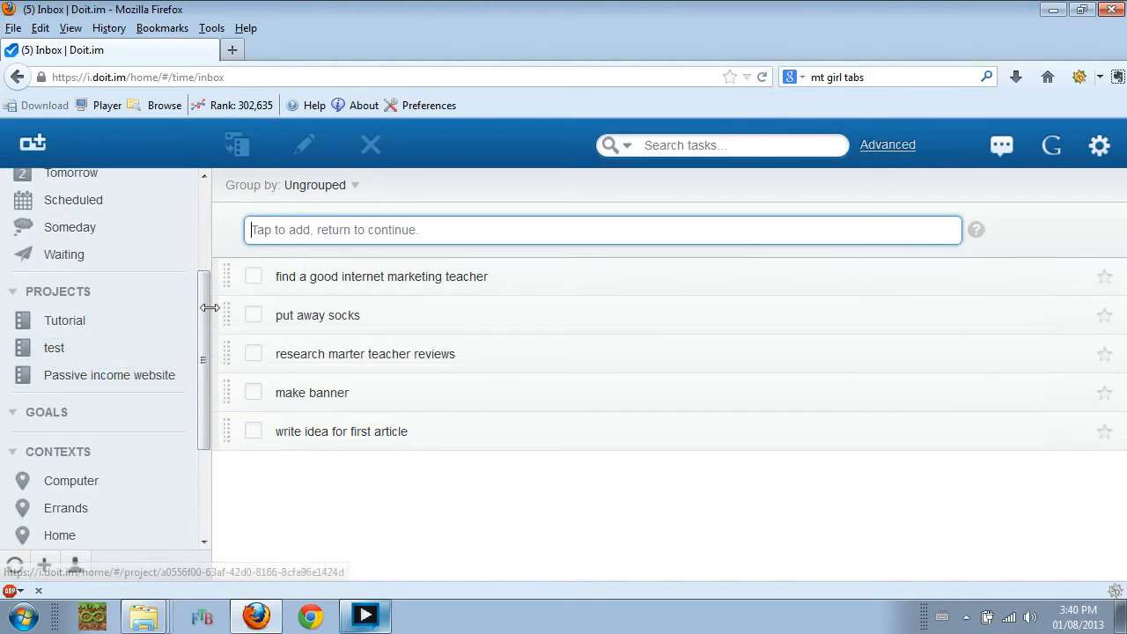
drag(224, 315, 151, 380)
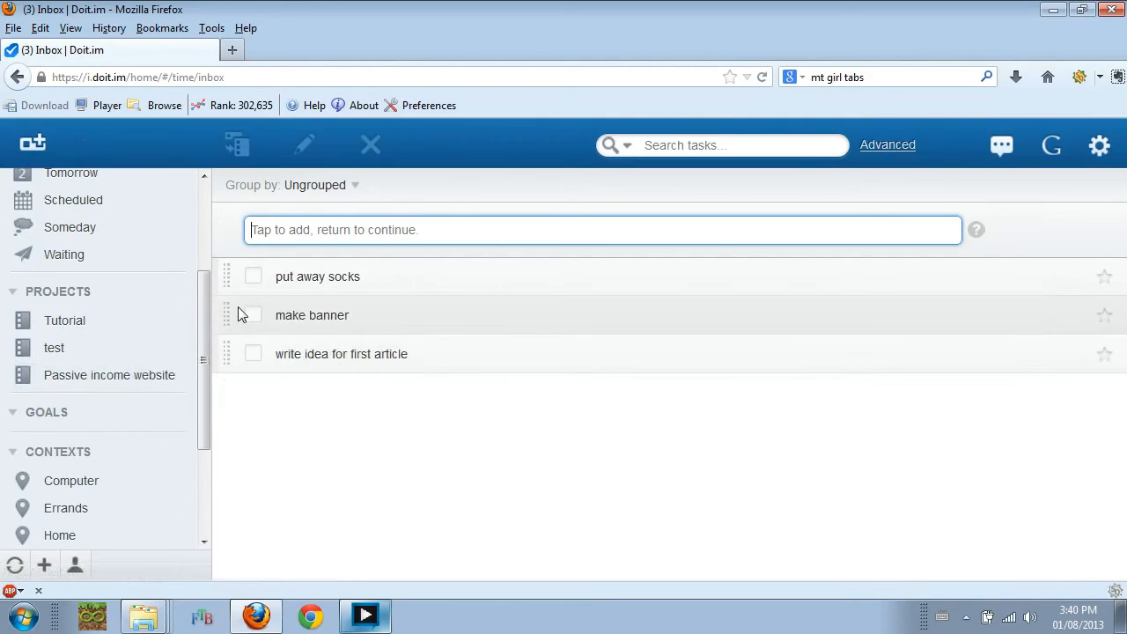
drag(228, 306, 152, 382)
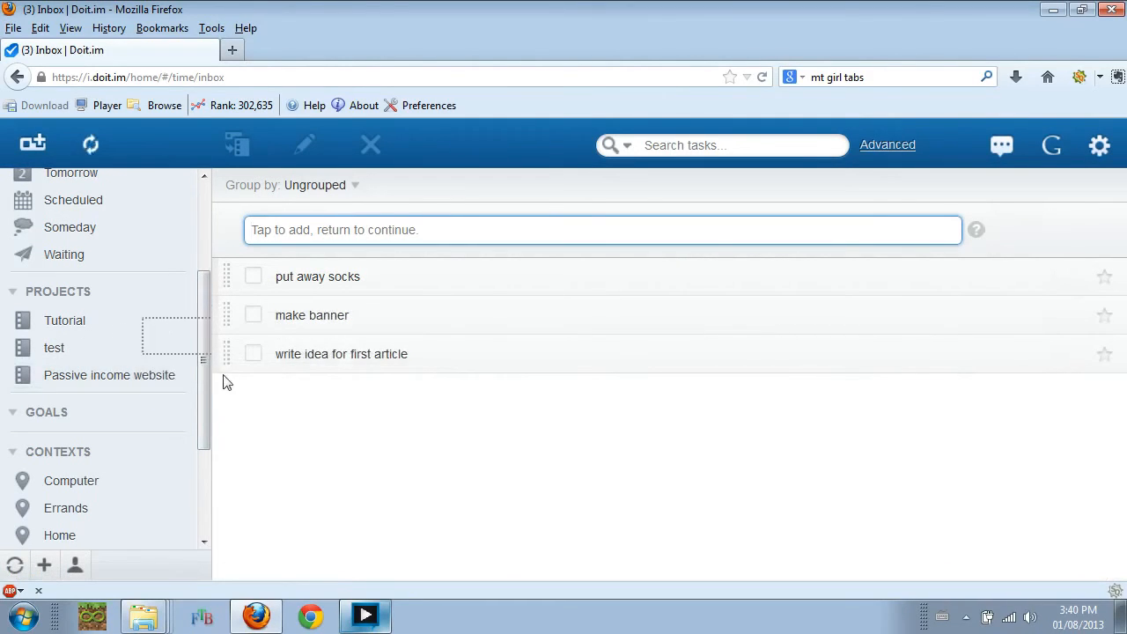
drag(223, 312, 157, 383)
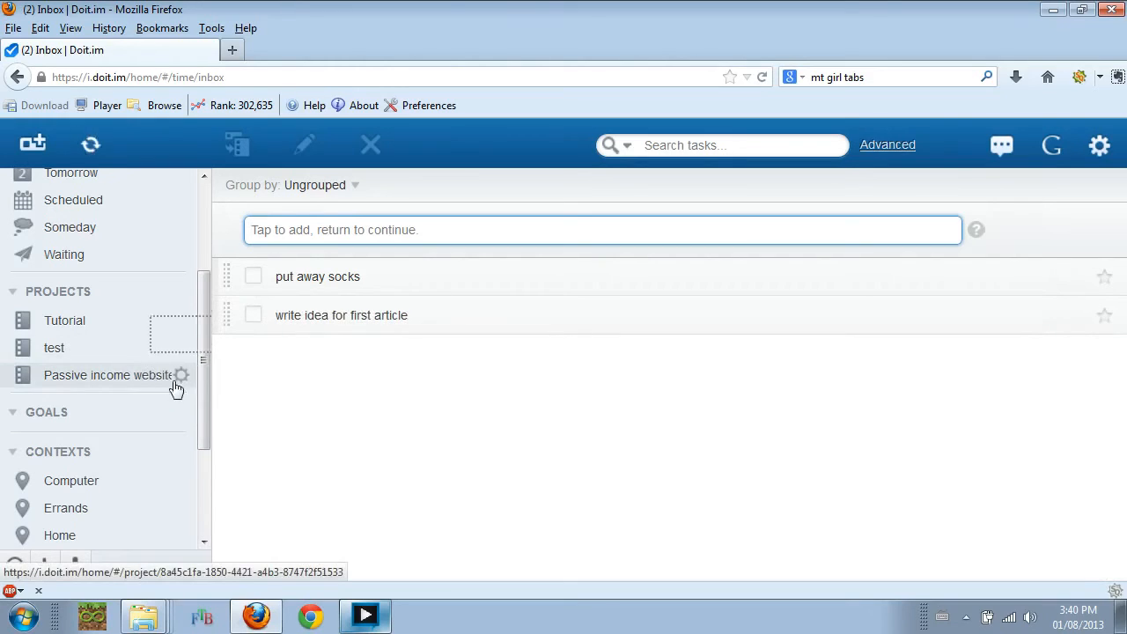
- In the "Passive income website" project, move every task except "research marter teacher reviews" to Waiting
click(120, 379)
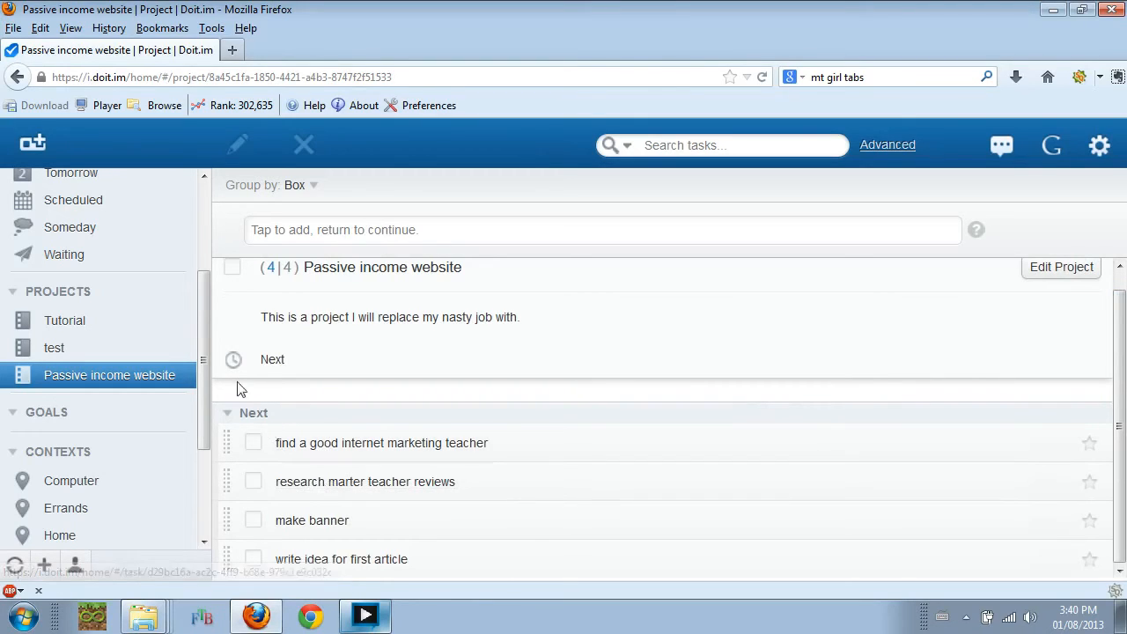
scroll(205, 362, up, 2)
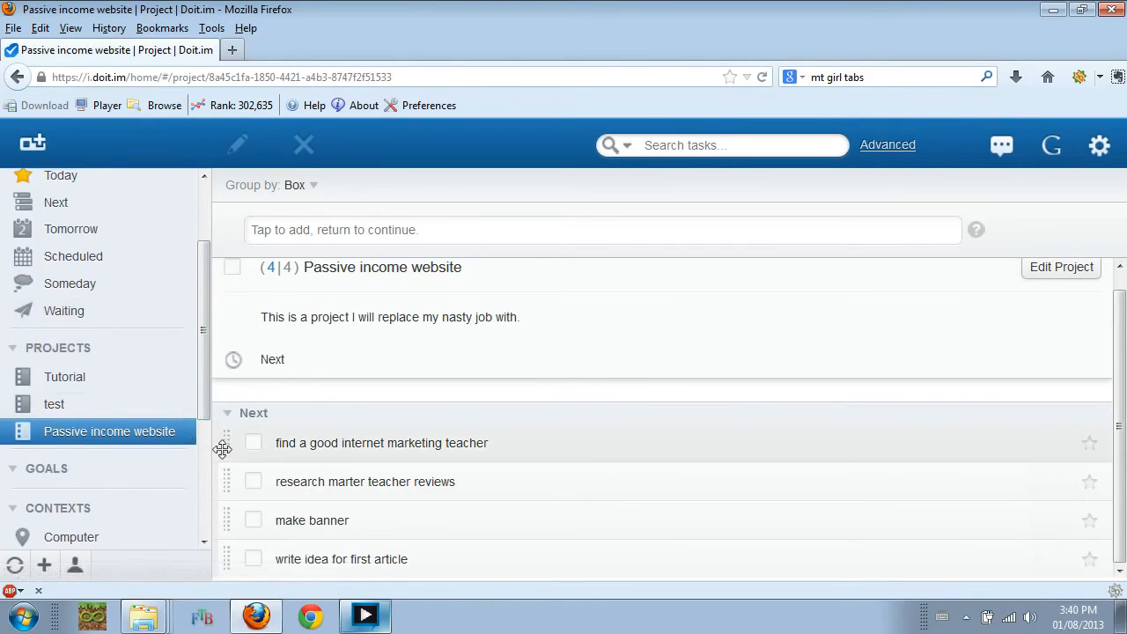
drag(223, 444, 71, 312)
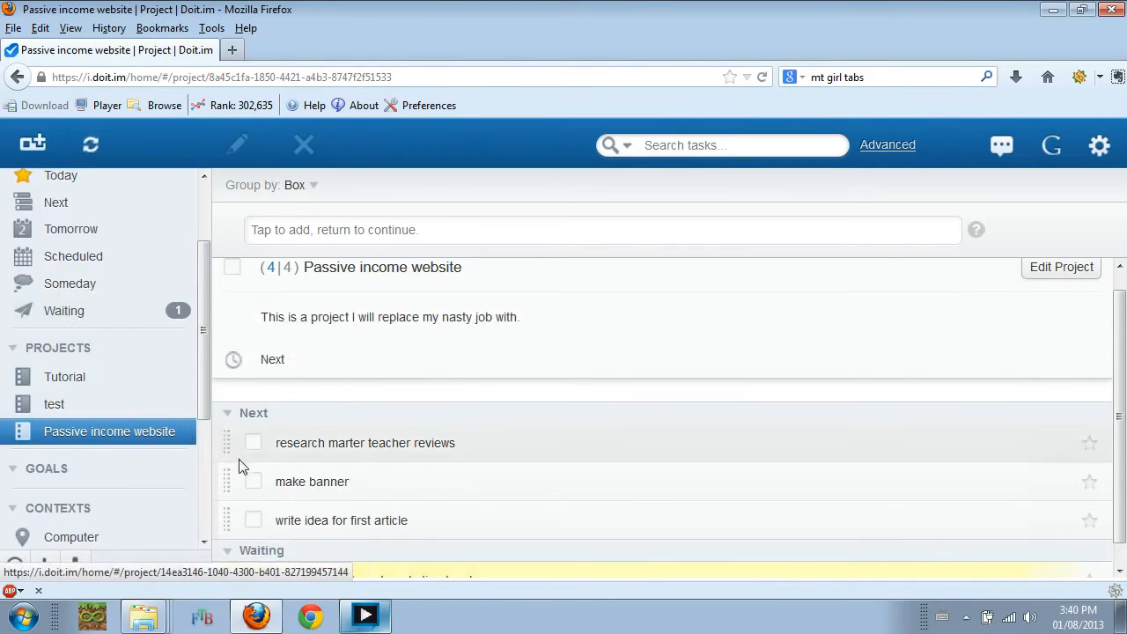
drag(173, 384, 116, 322)
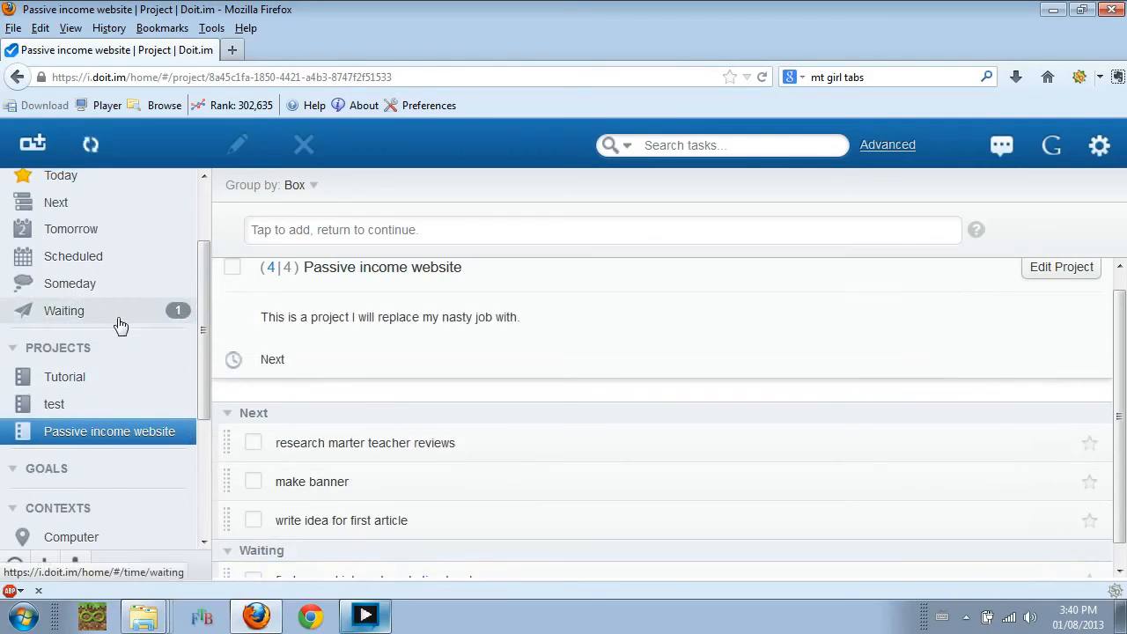
drag(228, 490, 101, 325)
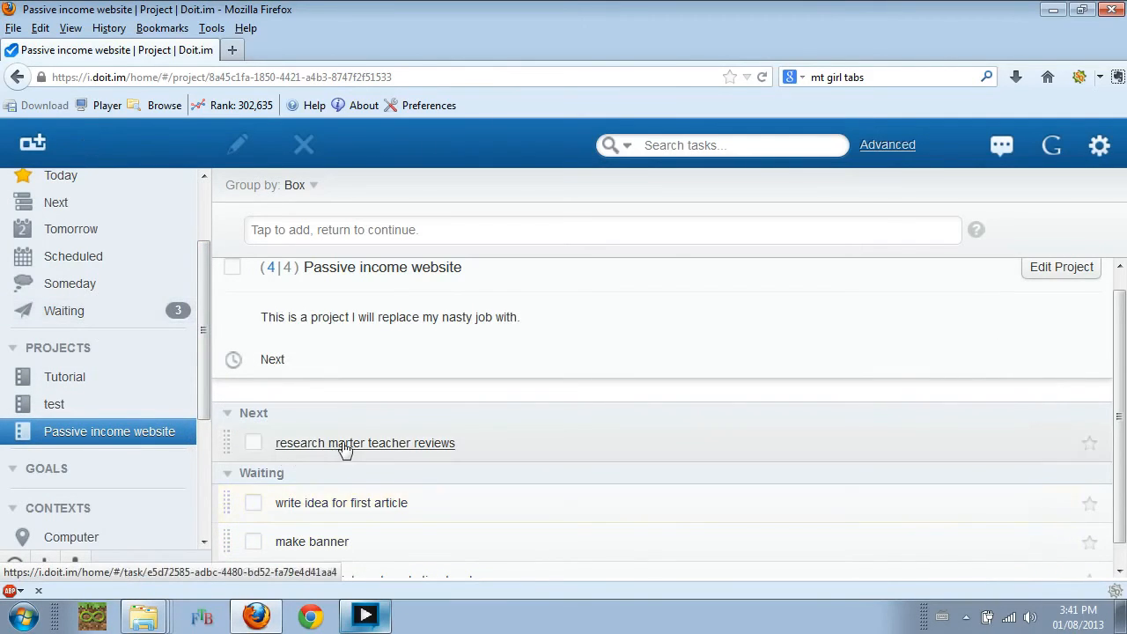
- Rename the "research marter teacher reviews" task as "research marketing teacher reviews" and save it
click(344, 443)
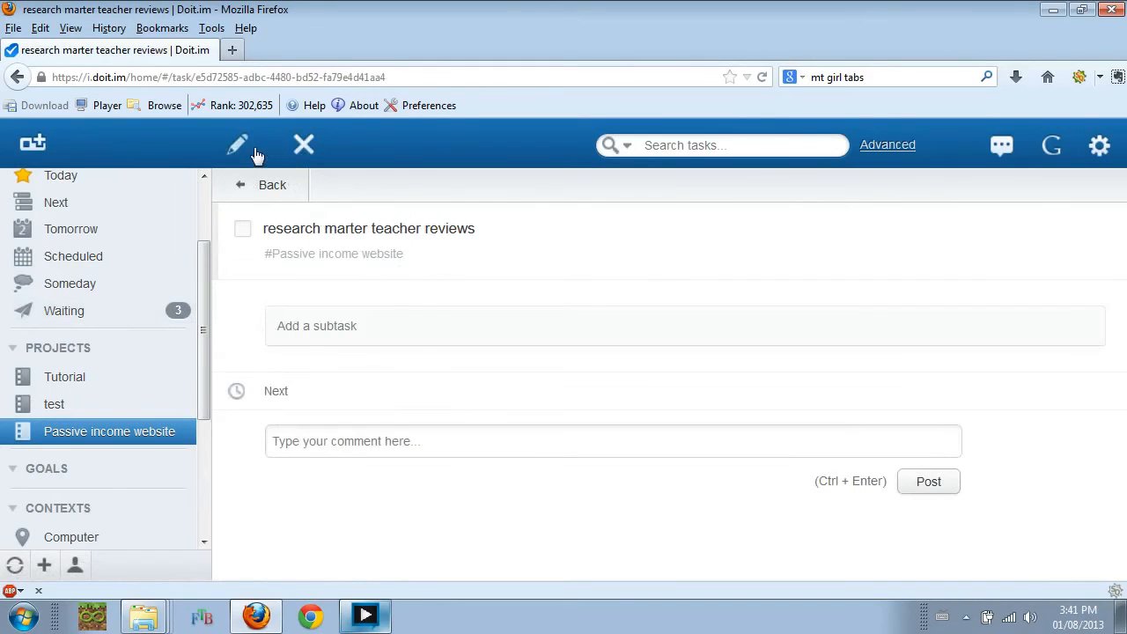
click(237, 146)
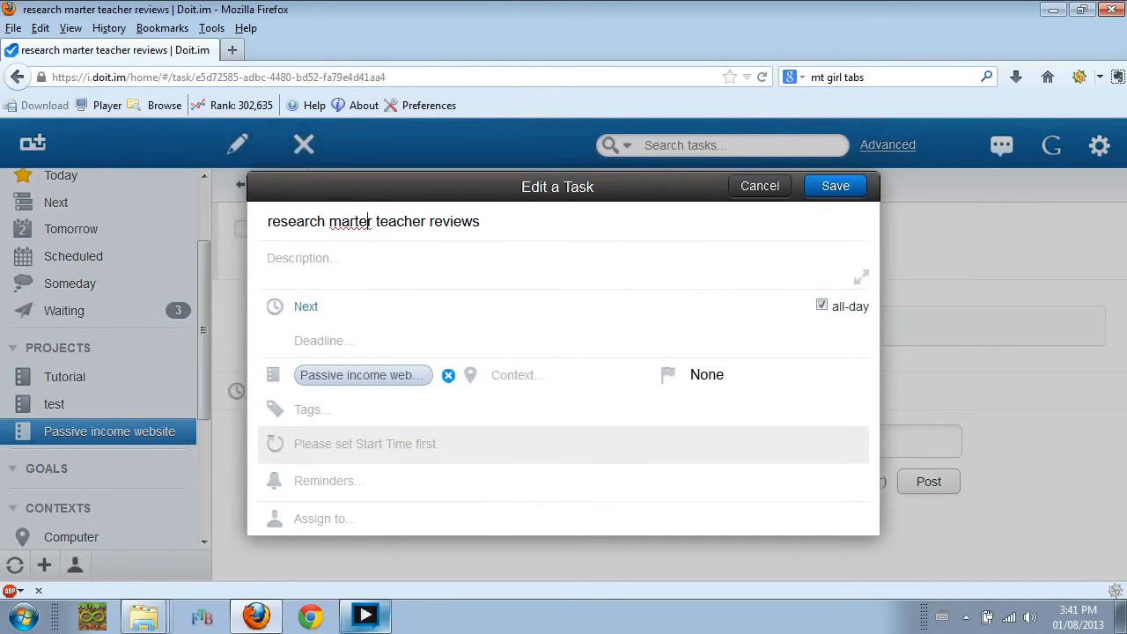
key(BackSpace)
key(BackSpace)
key(BackSpace)
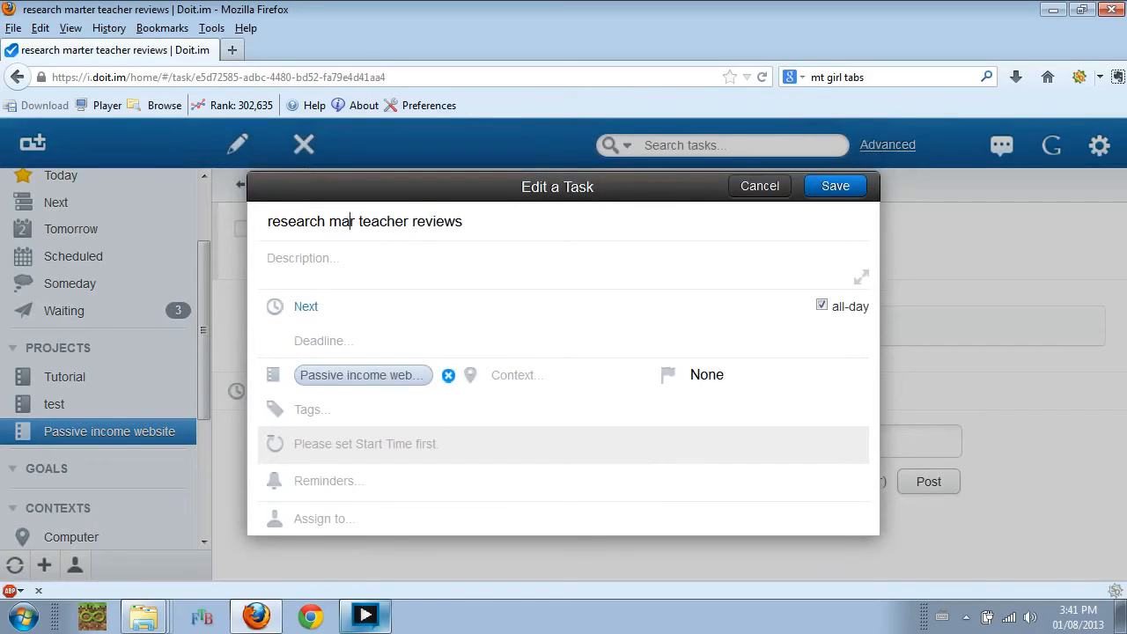
text(ke)
key(BackSpace)
key(BackSpace)
key(BackSpace)
text(r)
key(BackSpace)
text(arketr)
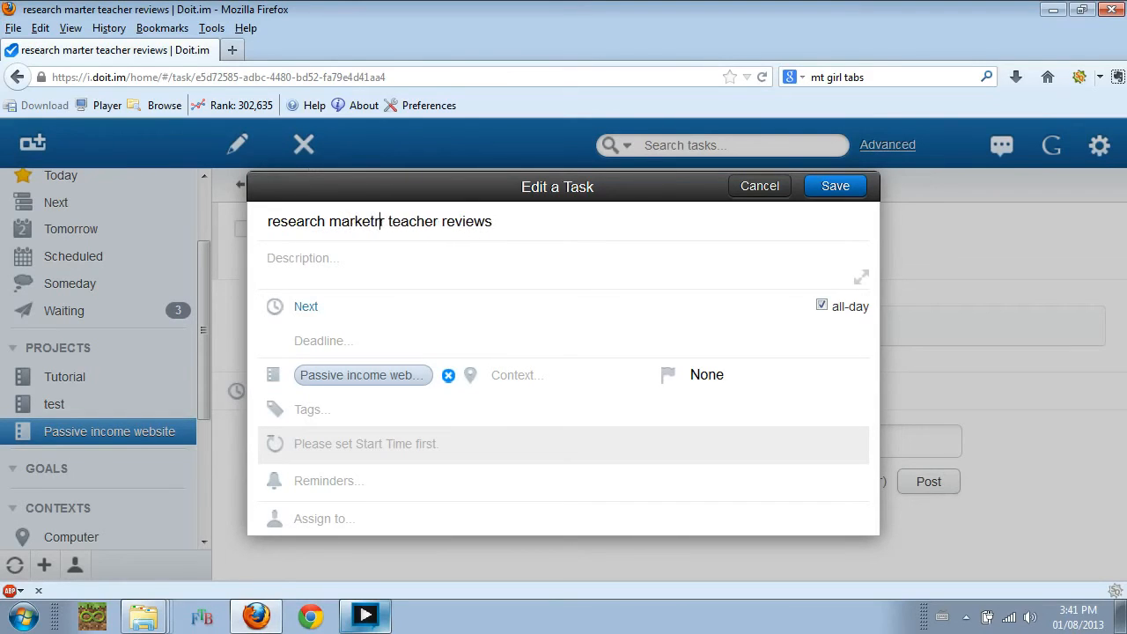
key(BackSpace)
key(BackSpace)
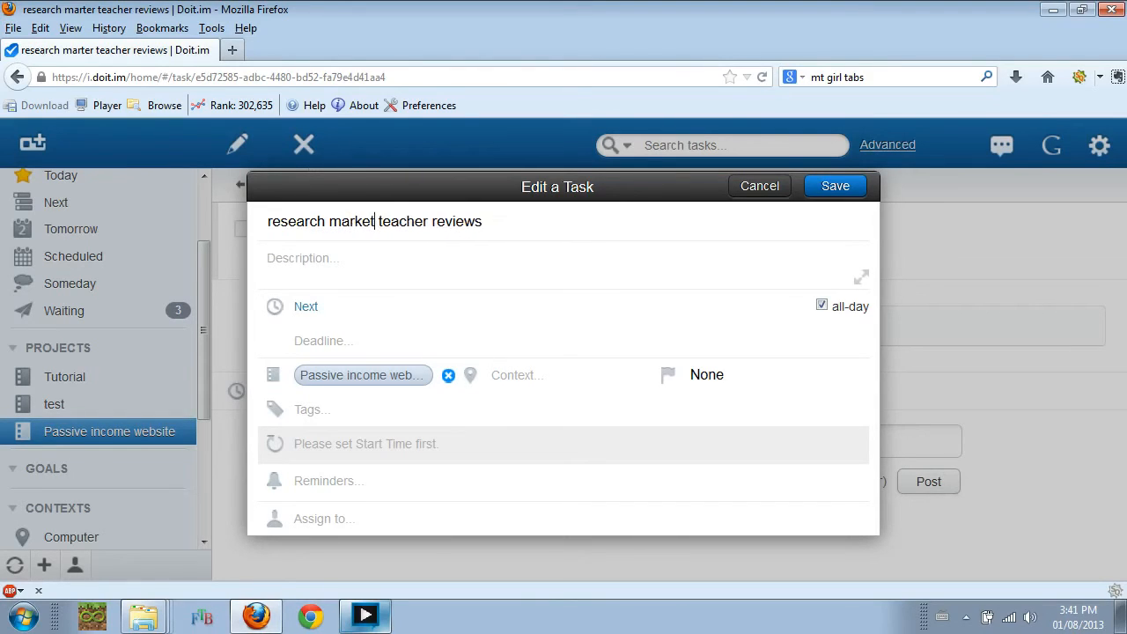
text(ing)
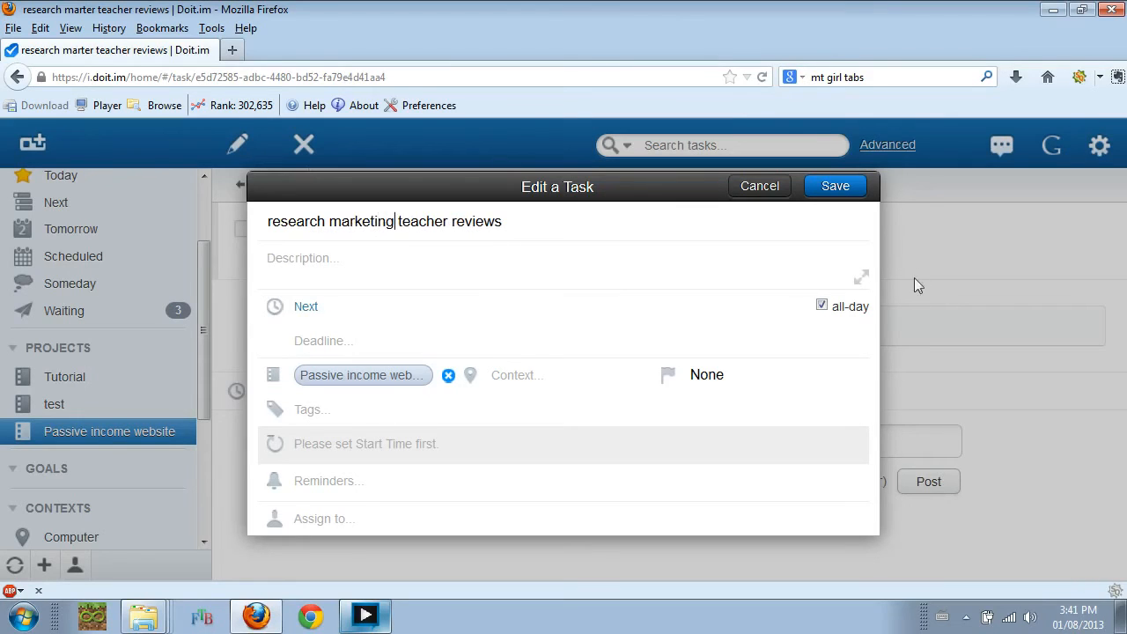
click(849, 194)
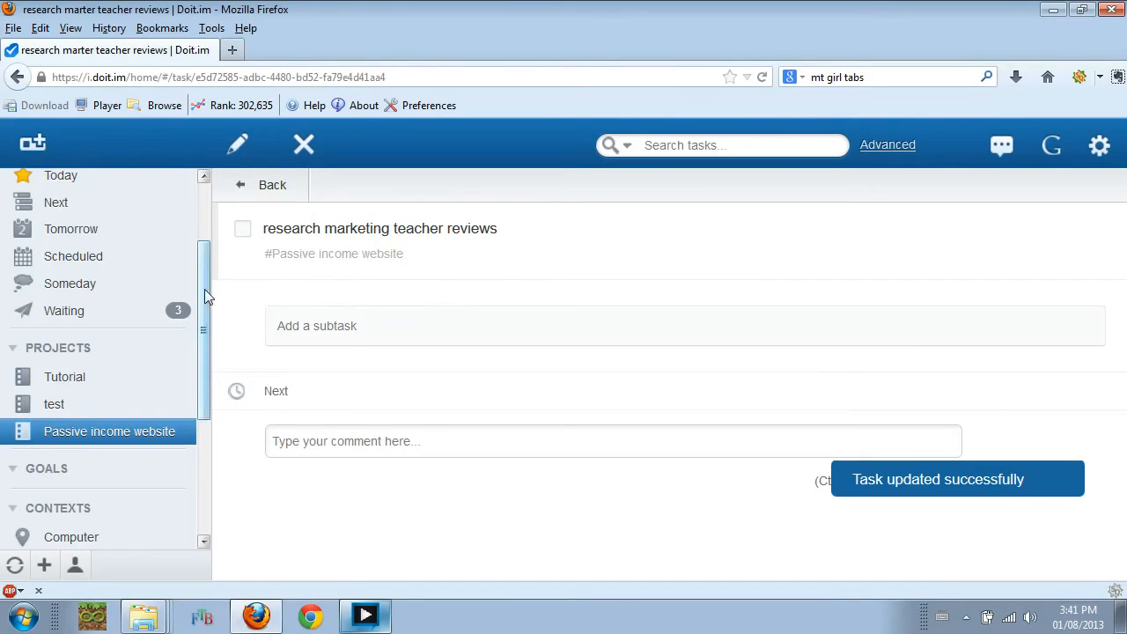
- Review the tasks in the Next list and return to the Inbox
drag(204, 289, 212, 219)
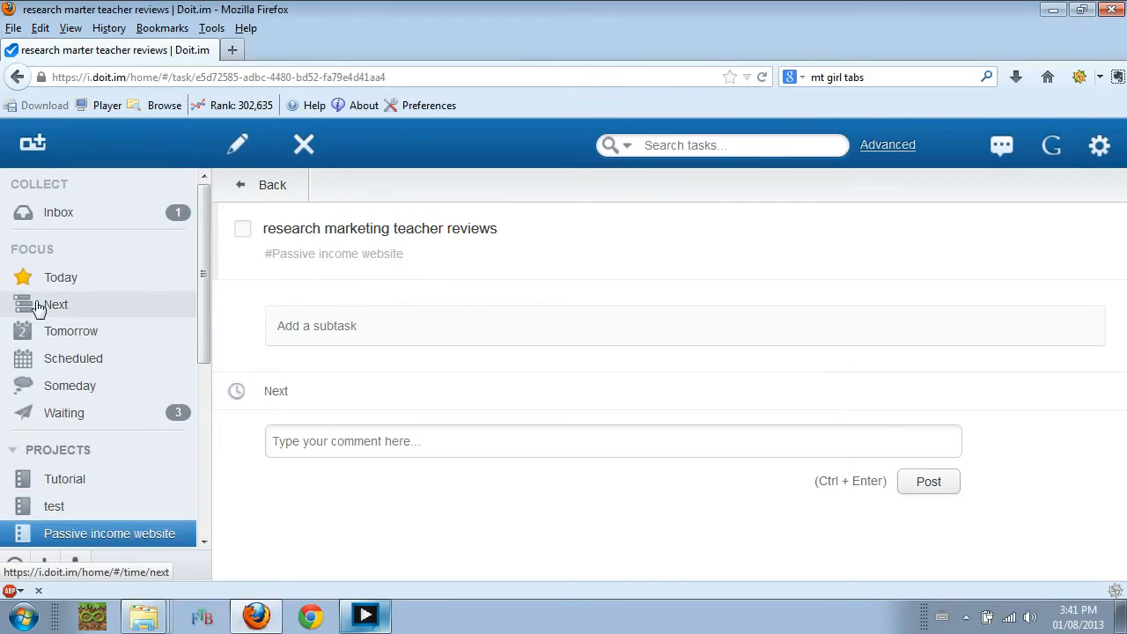
click(39, 307)
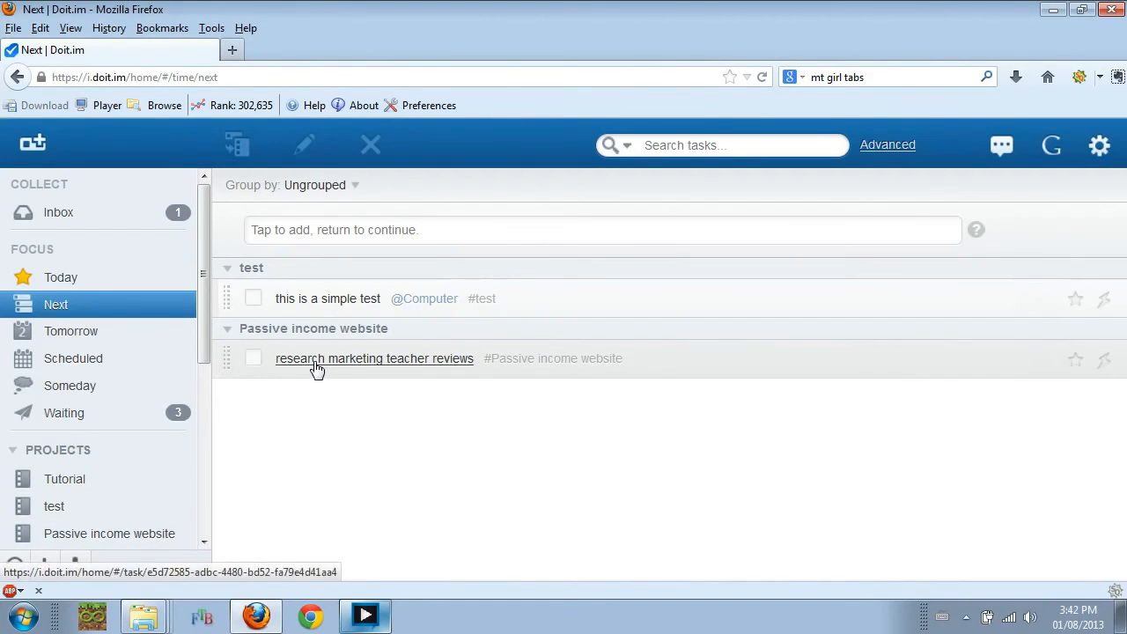
click(66, 215)
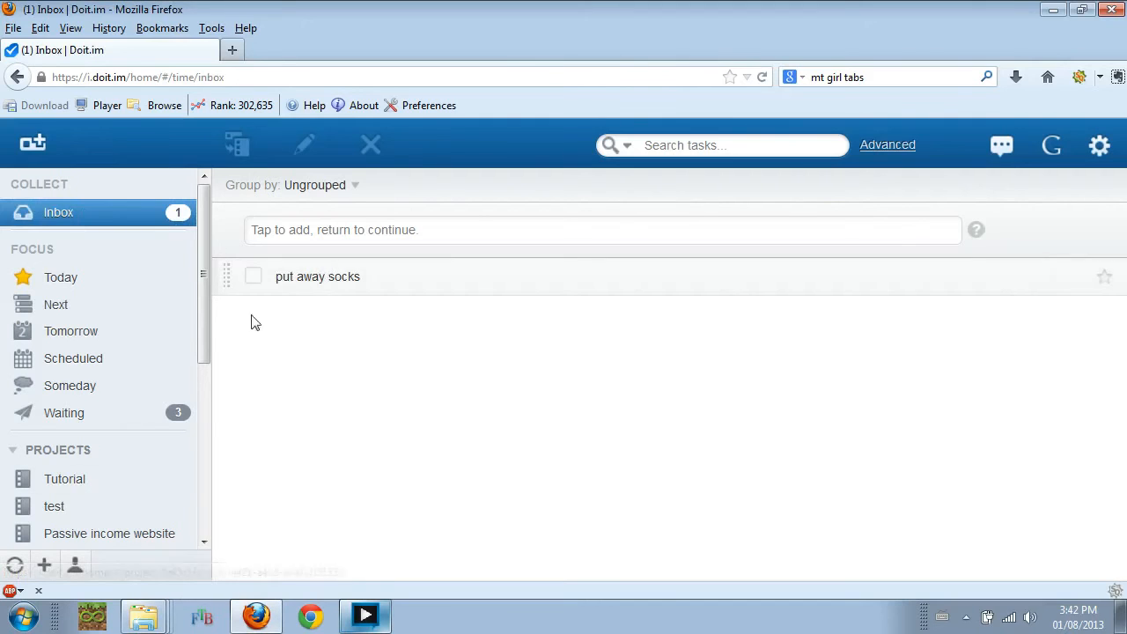
- Create a new project titled "clean gross room" with the description "yuck"
drag(207, 328, 207, 509)
click(44, 565)
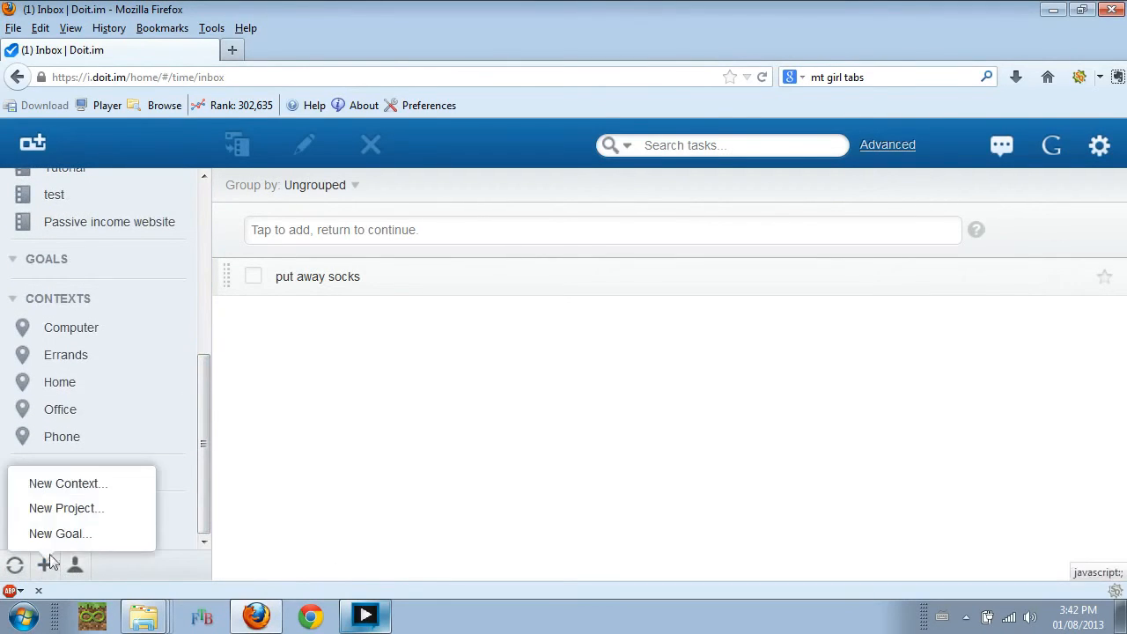
click(99, 514)
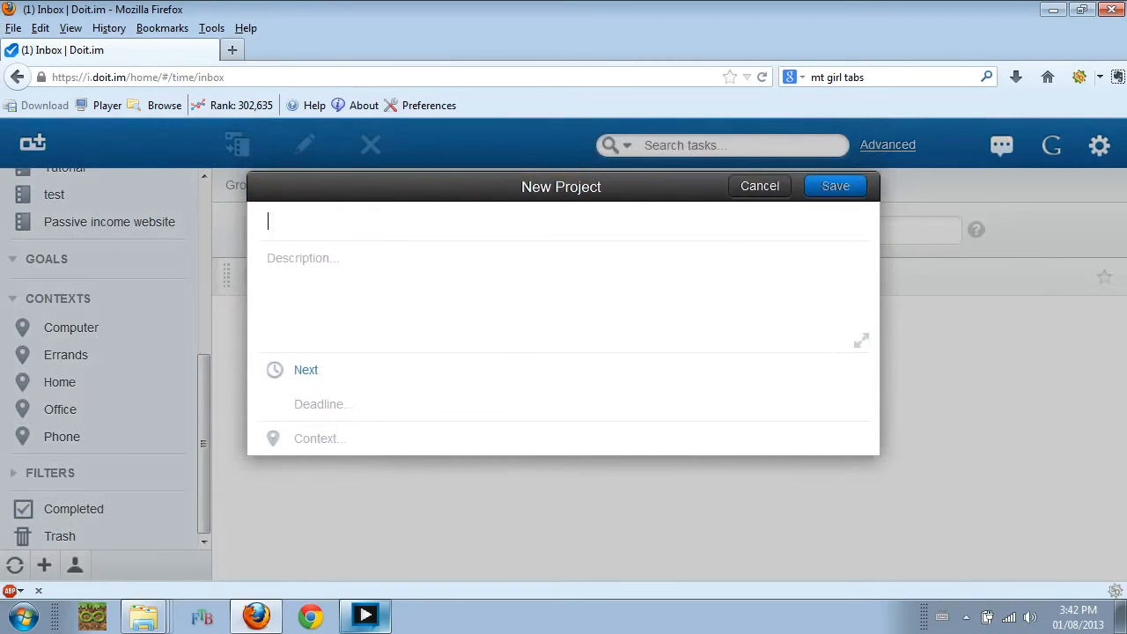
text(clean gross )
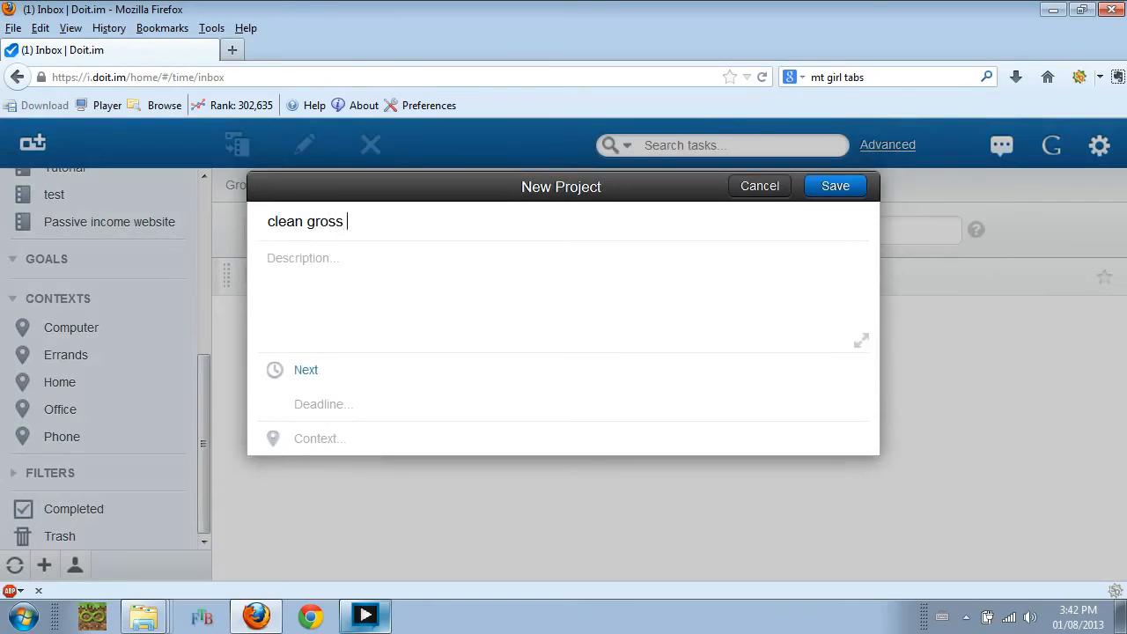
text(room)
click(269, 258)
text(yuck)
click(839, 187)
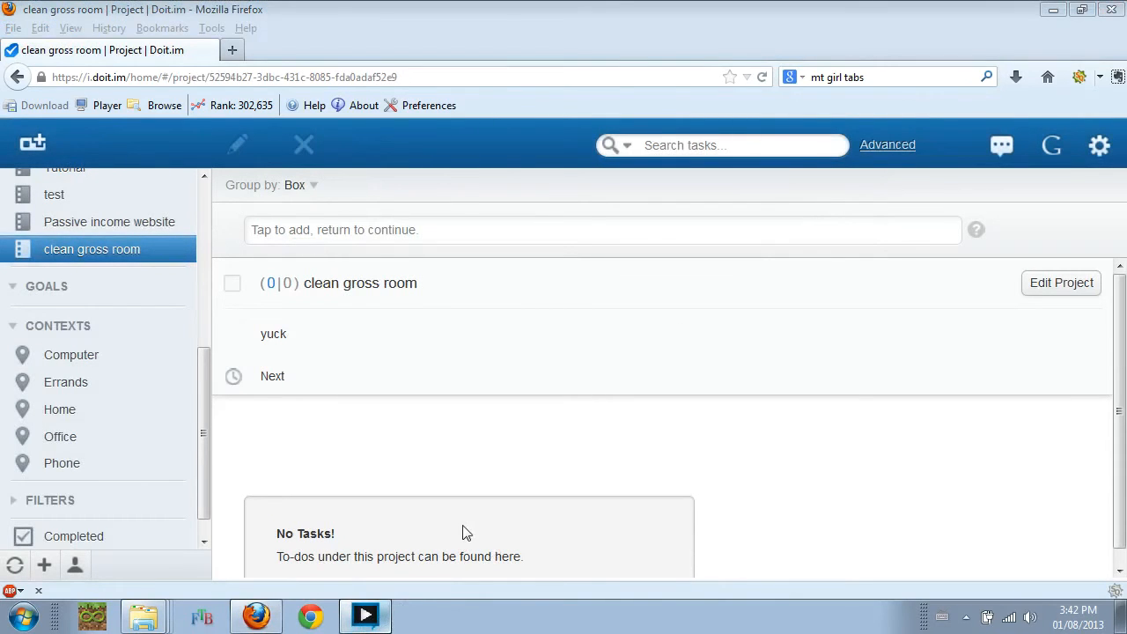
- Move the "put away socks" task from the Inbox into the "clean gross room" project and open that project
click(553, 33)
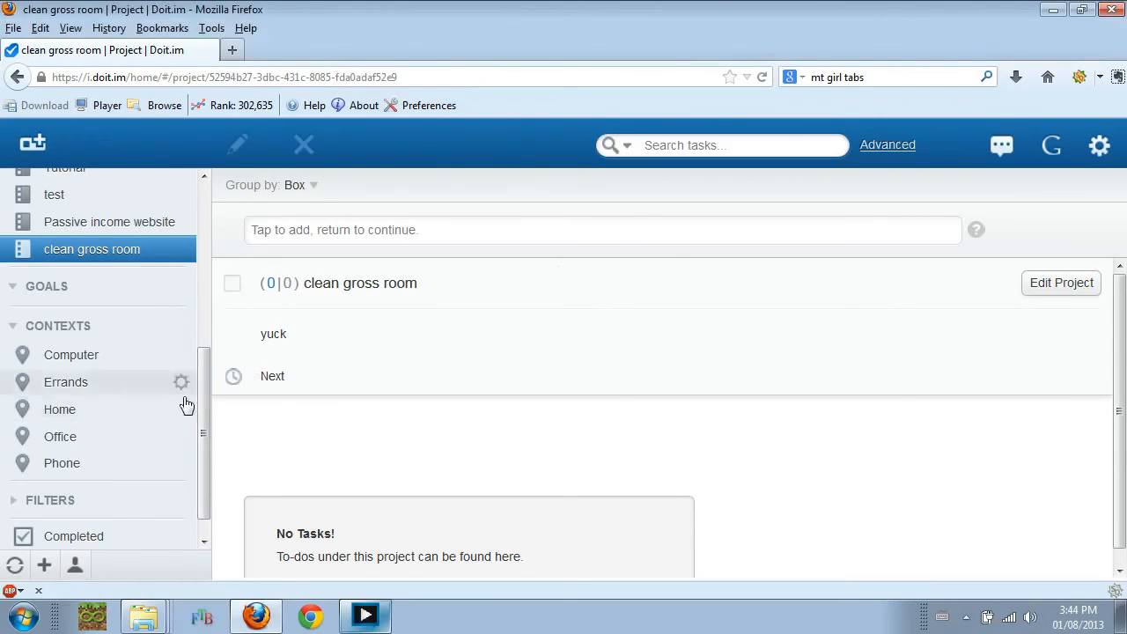
scroll(198, 469, down, 1)
scroll(193, 427, up, 3)
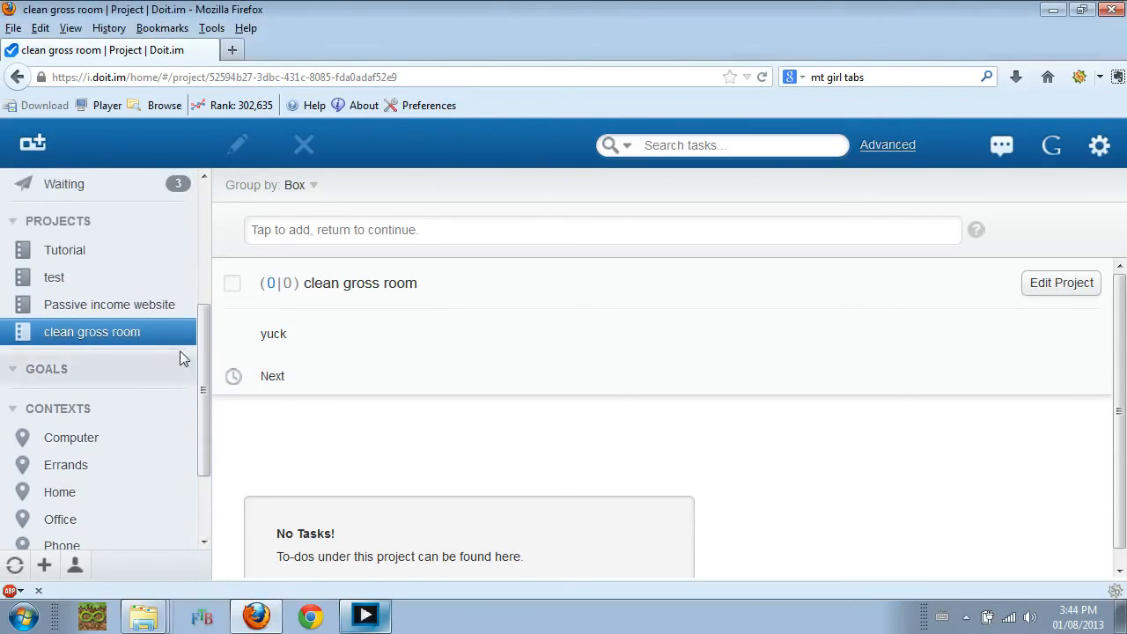
drag(201, 342, 207, 230)
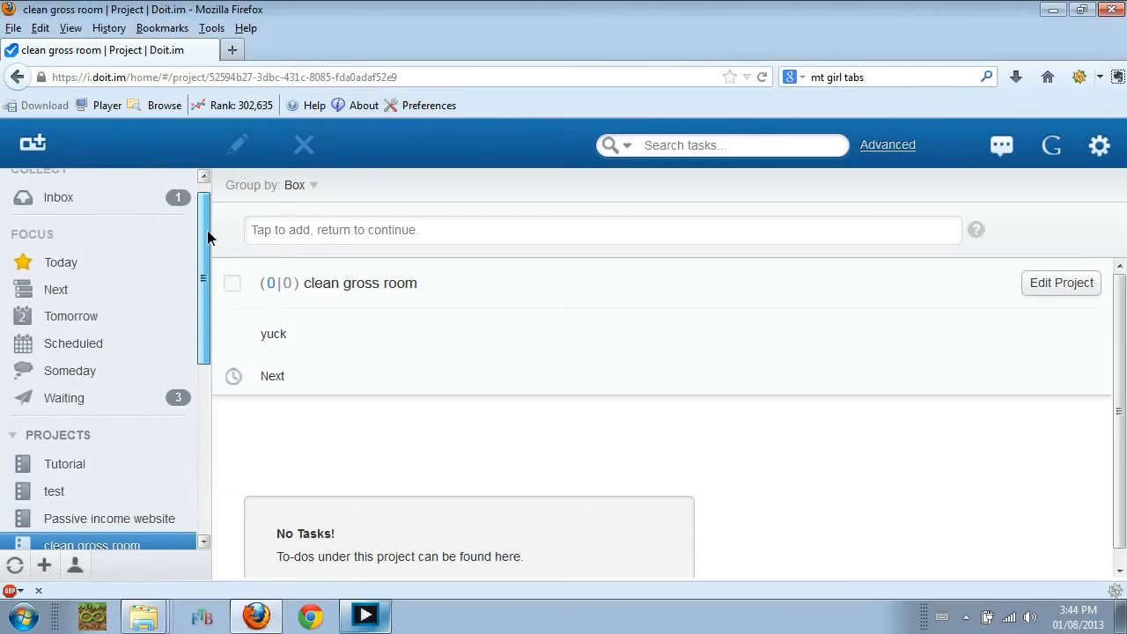
click(100, 204)
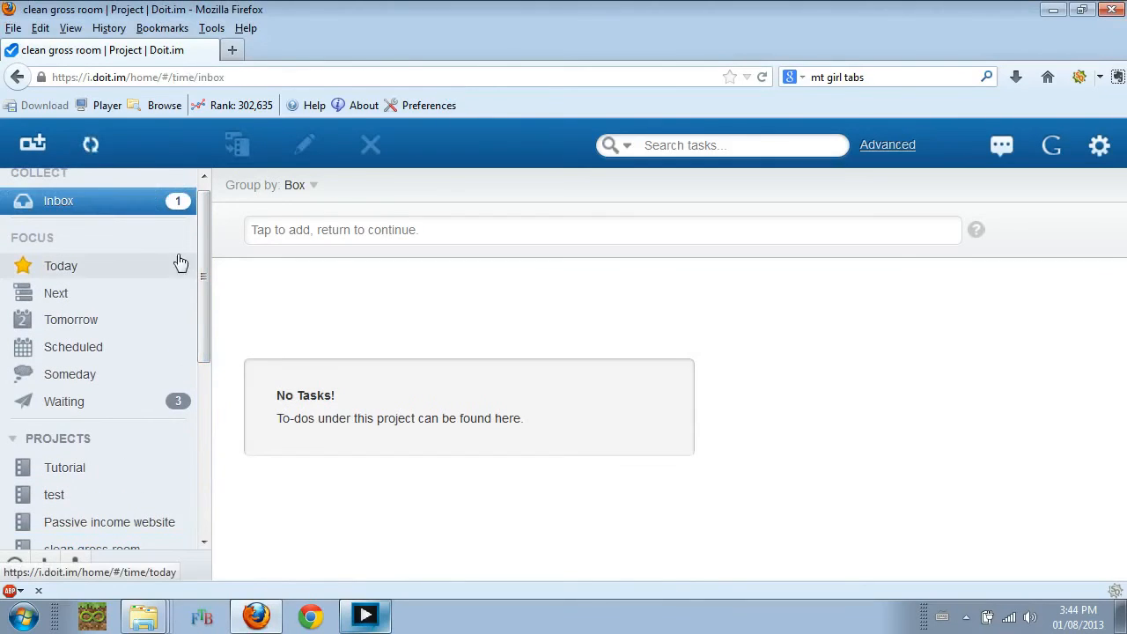
click(146, 264)
click(140, 201)
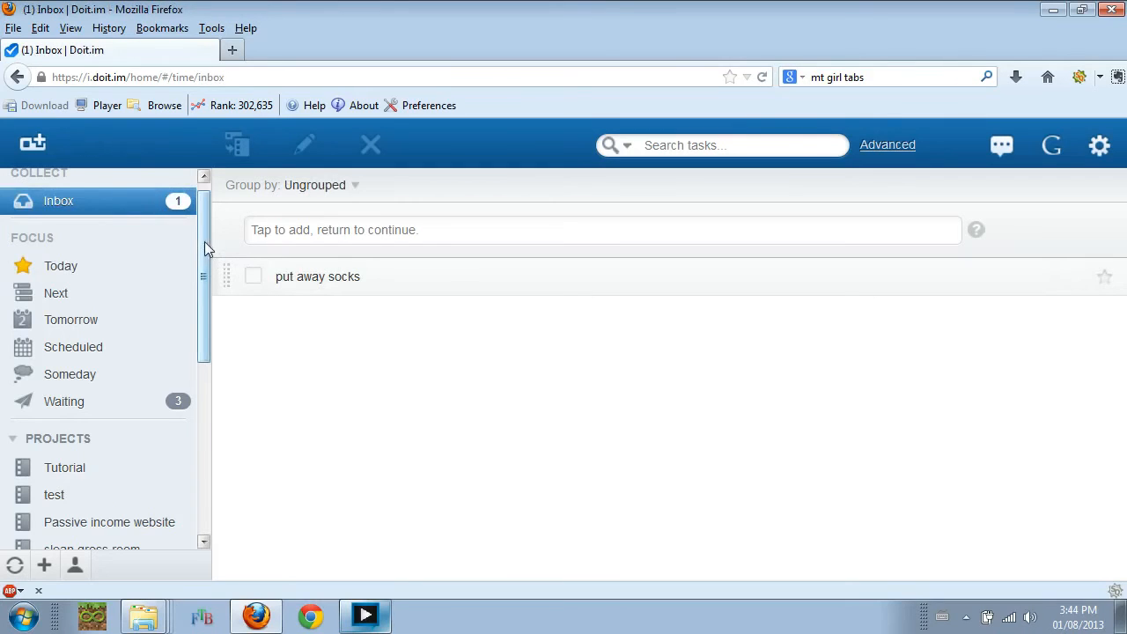
drag(206, 244, 209, 297)
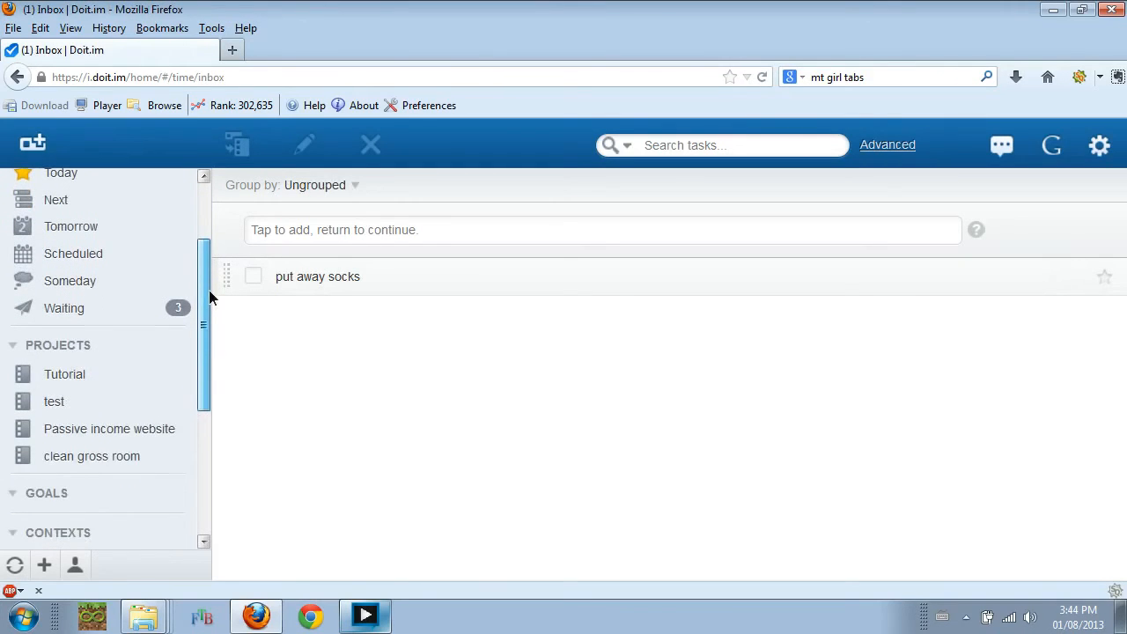
drag(209, 290, 112, 491)
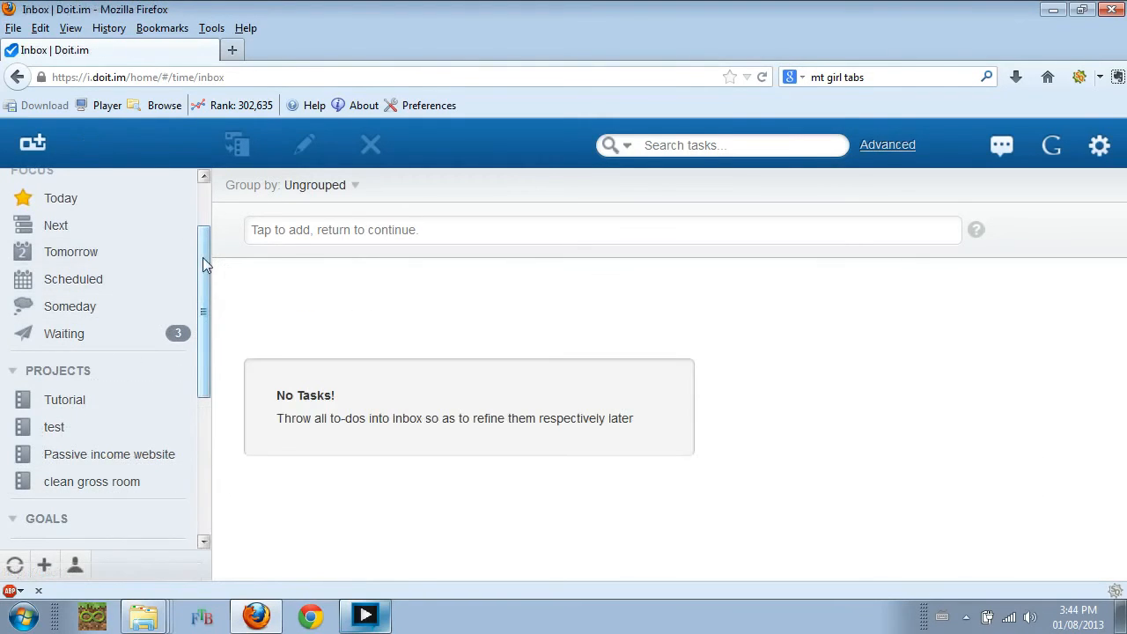
click(84, 487)
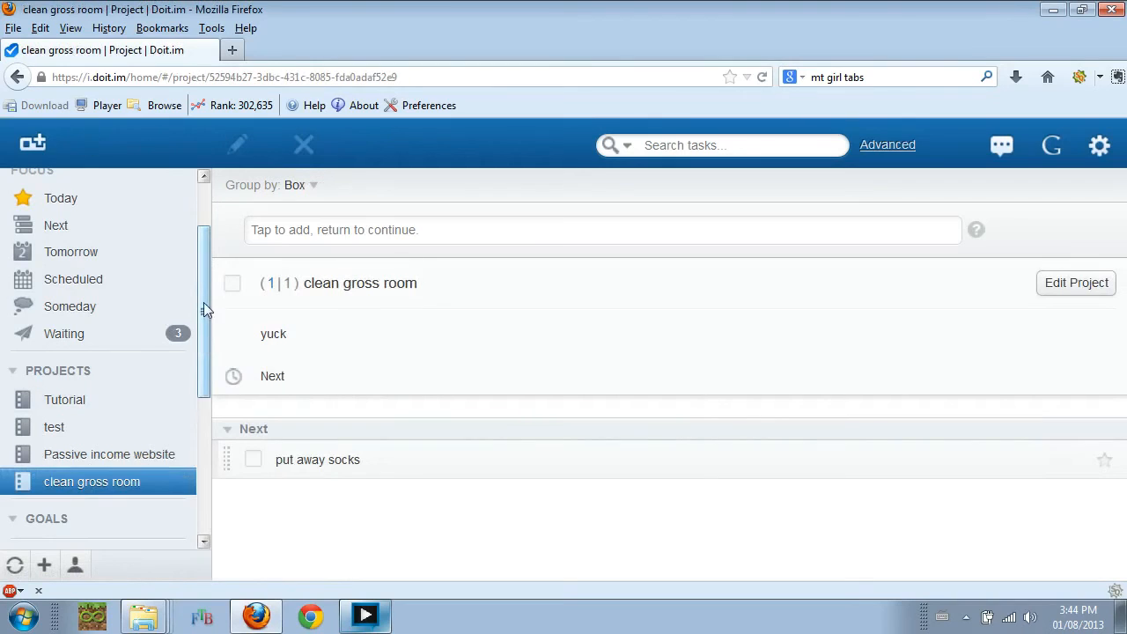
scroll(203, 303, up, 2)
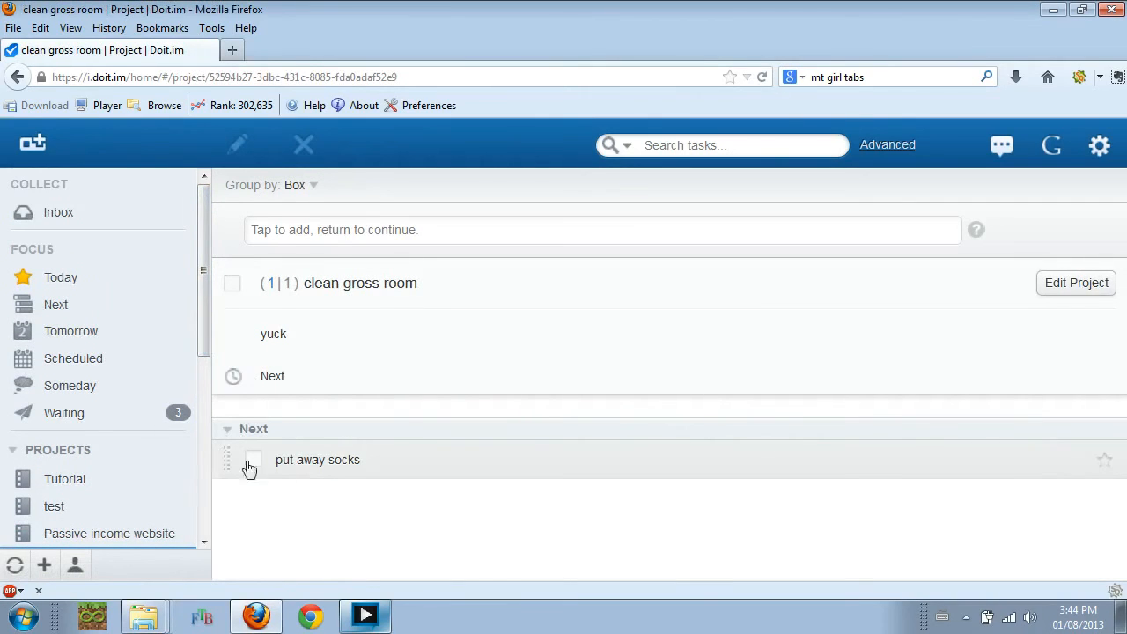
click(299, 462)
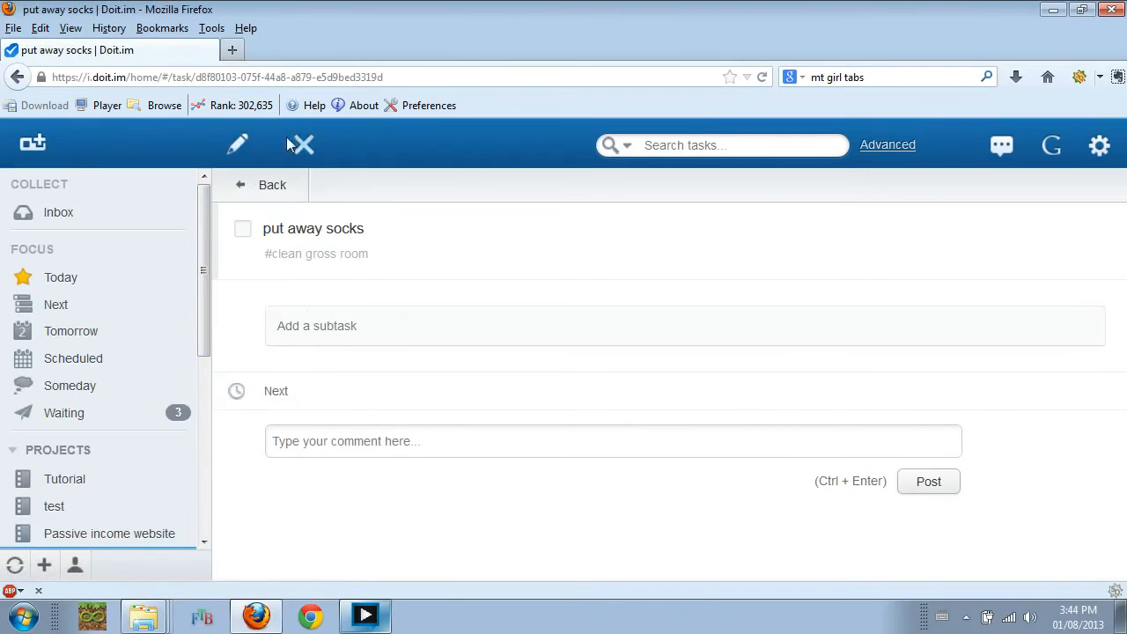
click(238, 144)
click(306, 317)
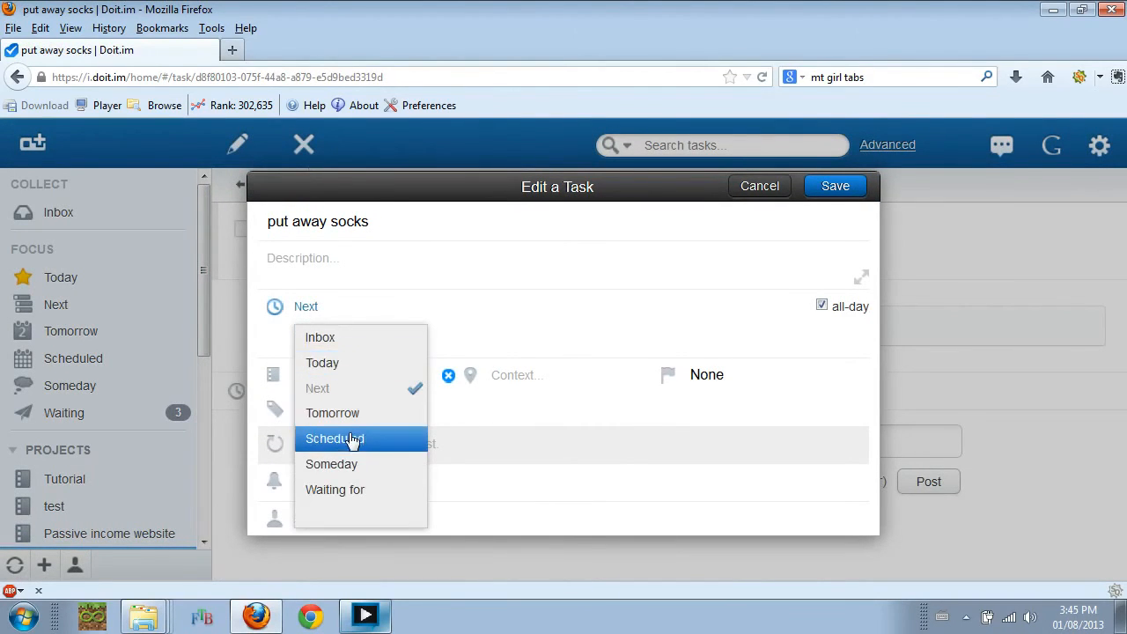
click(759, 186)
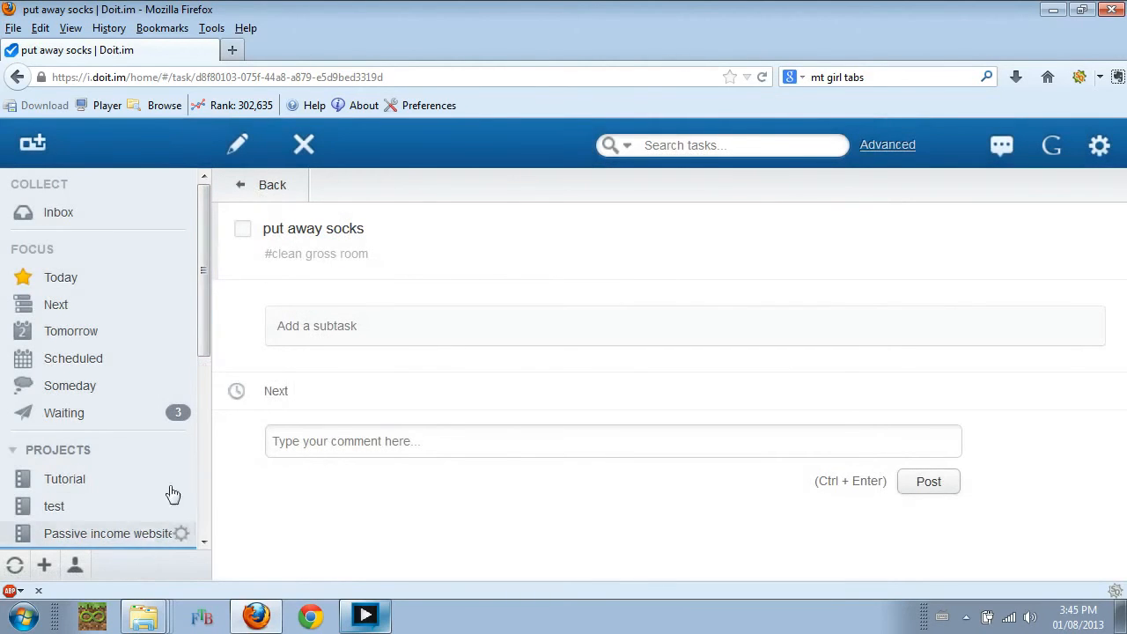
- Reopen the "clean gross room" project and move its "put away socks" task to Today
scroll(180, 476, down, 4)
scroll(170, 420, up, 2)
click(170, 420)
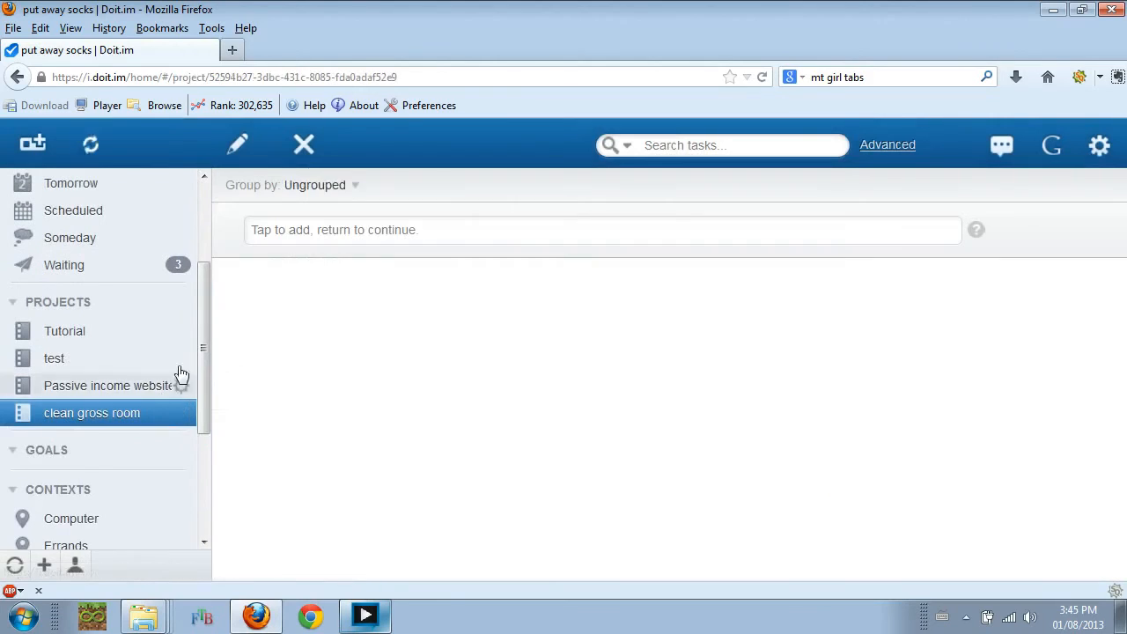
drag(198, 315, 209, 203)
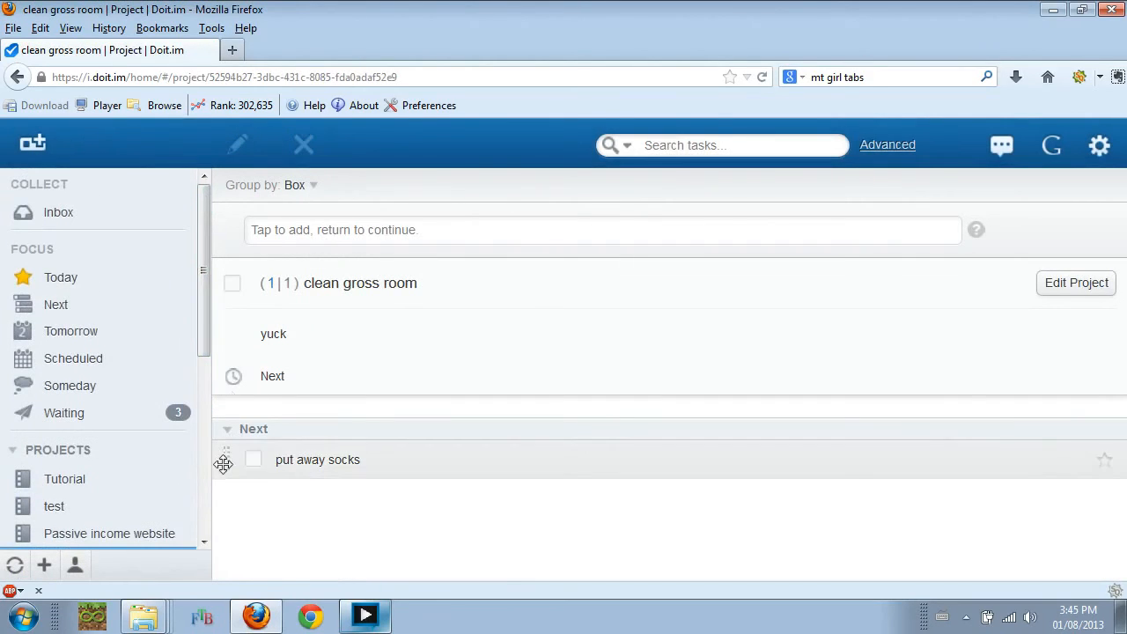
drag(221, 460, 64, 283)
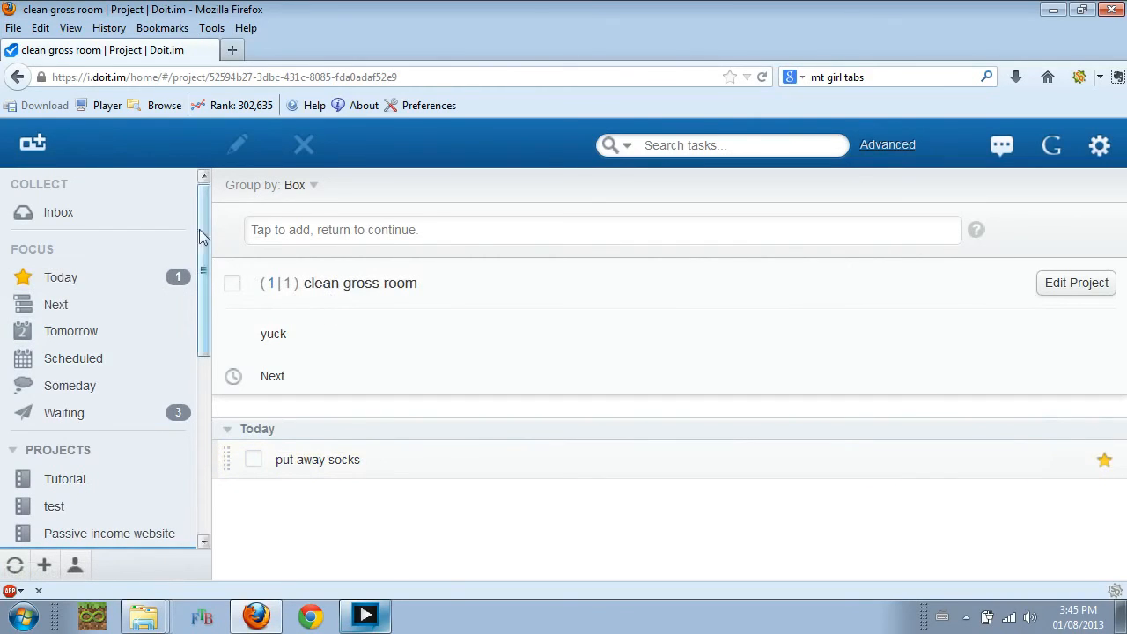
- Review the Inbox, Today, Next, Scheduled and Tomorrow lists, and return to Next
click(56, 214)
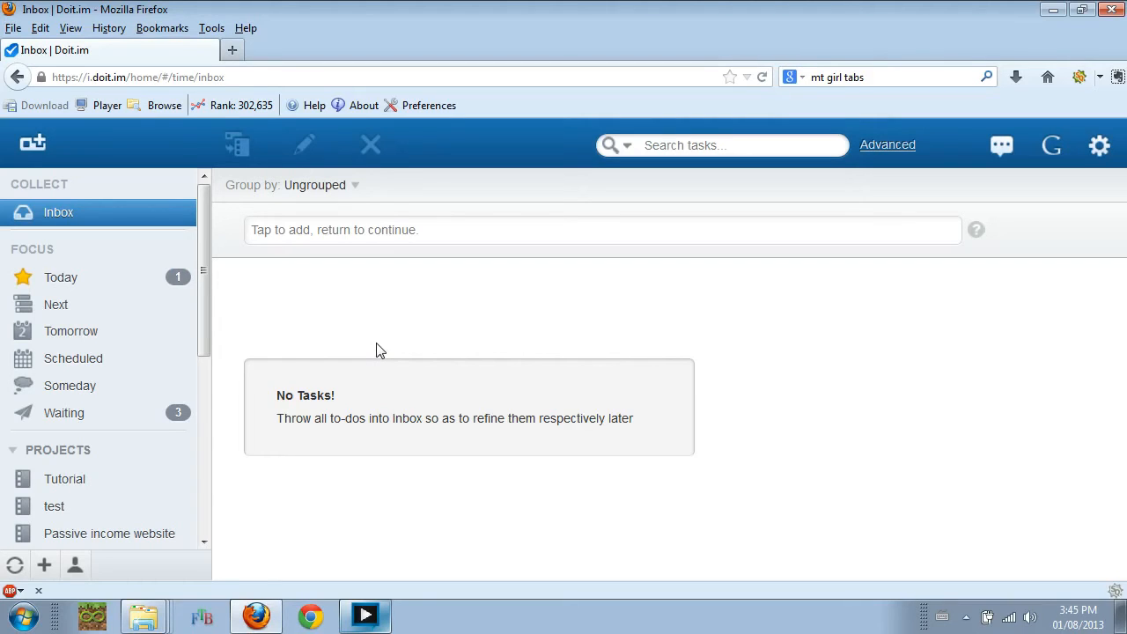
click(133, 297)
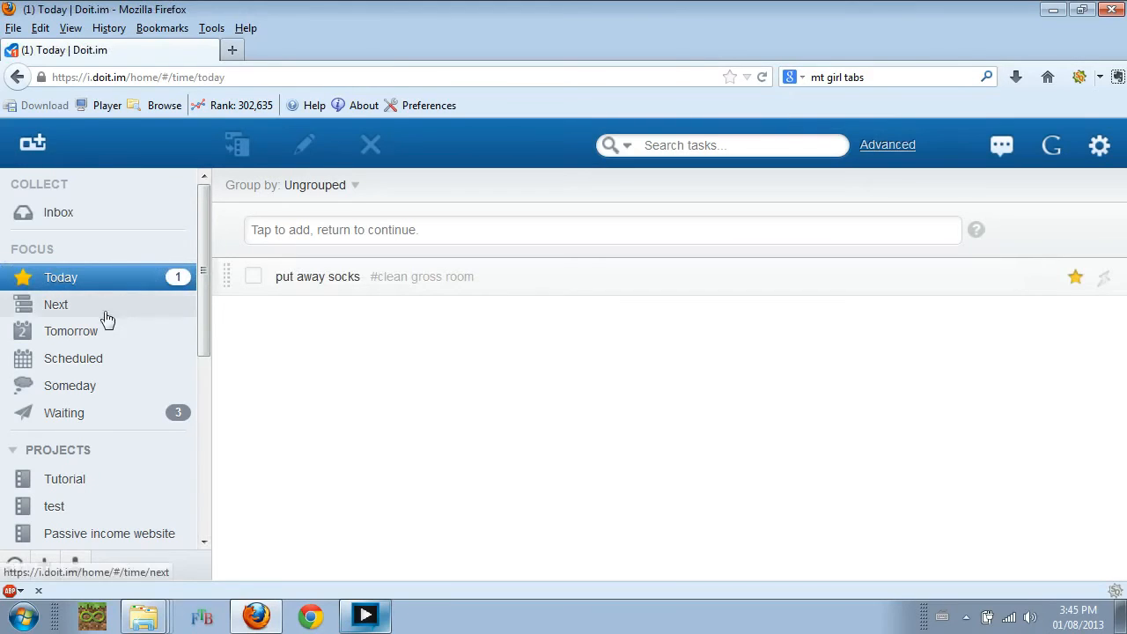
click(105, 317)
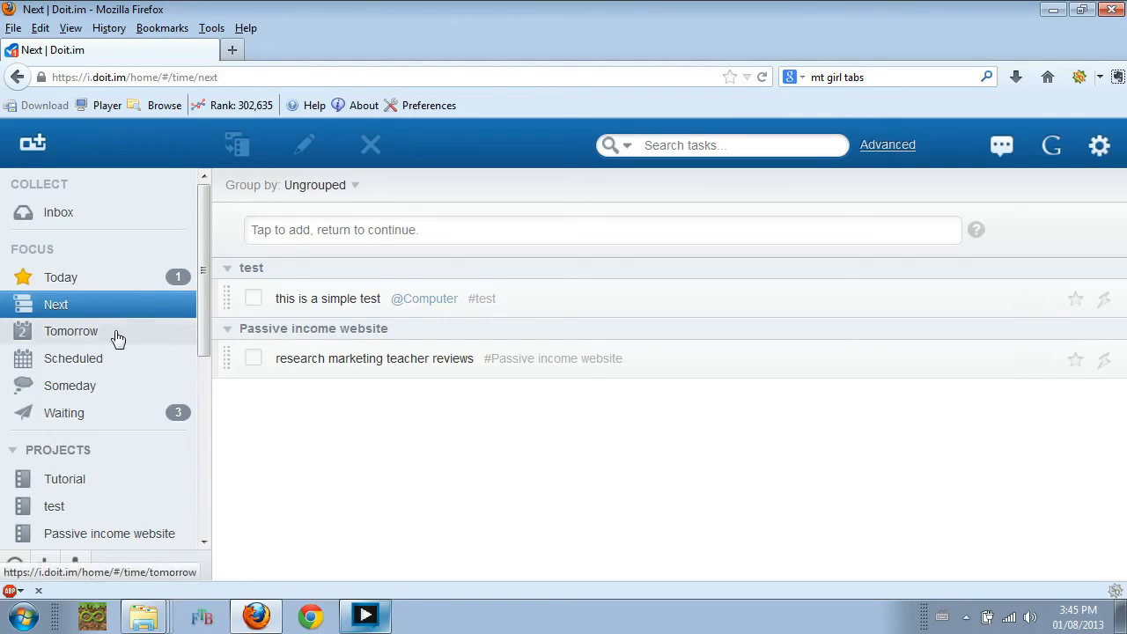
click(103, 361)
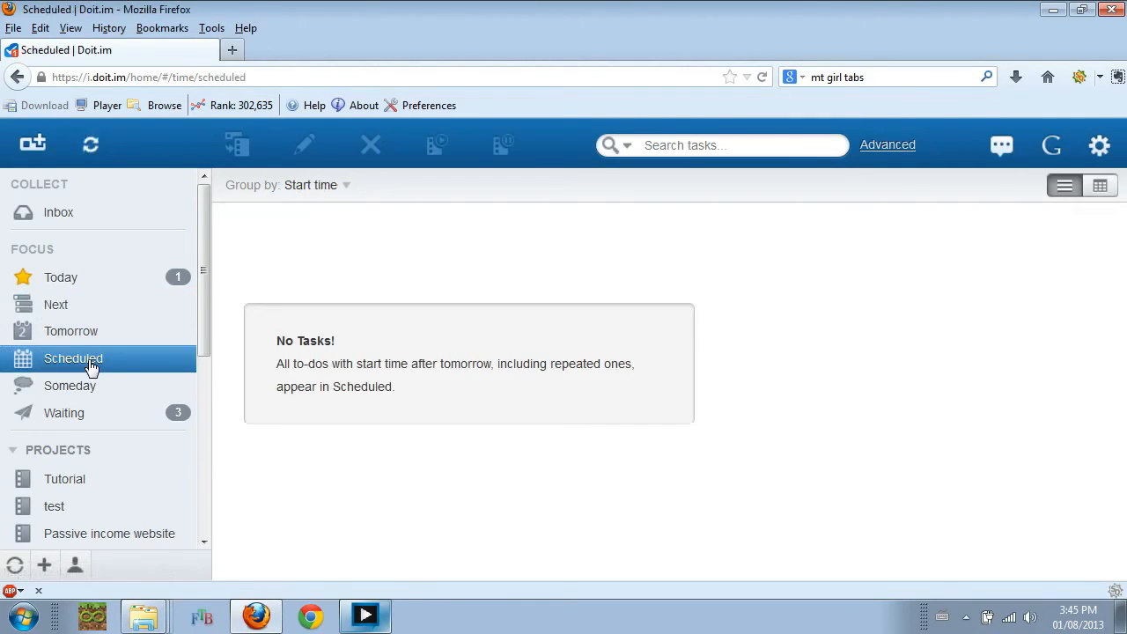
click(109, 335)
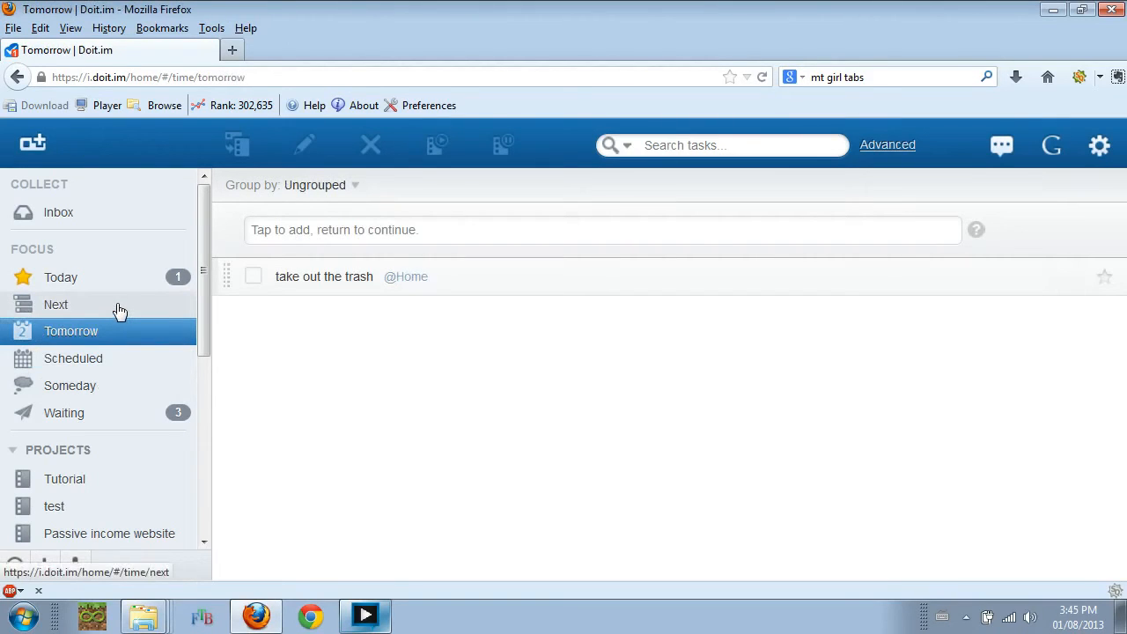
click(120, 312)
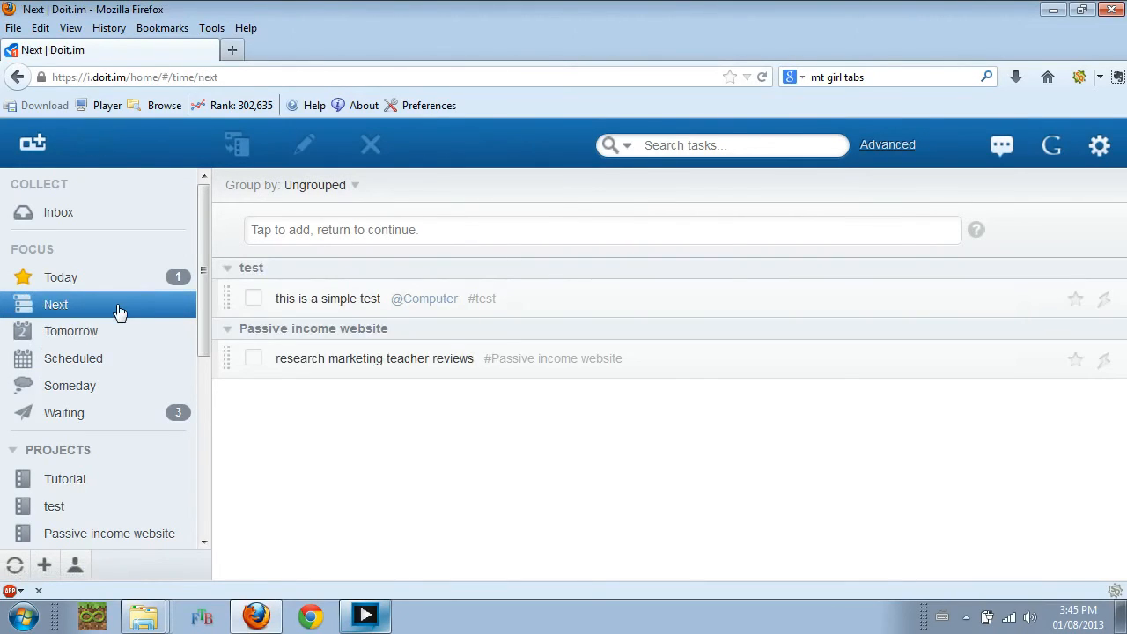
- Open the Today list to review the task scheduled there
click(114, 282)
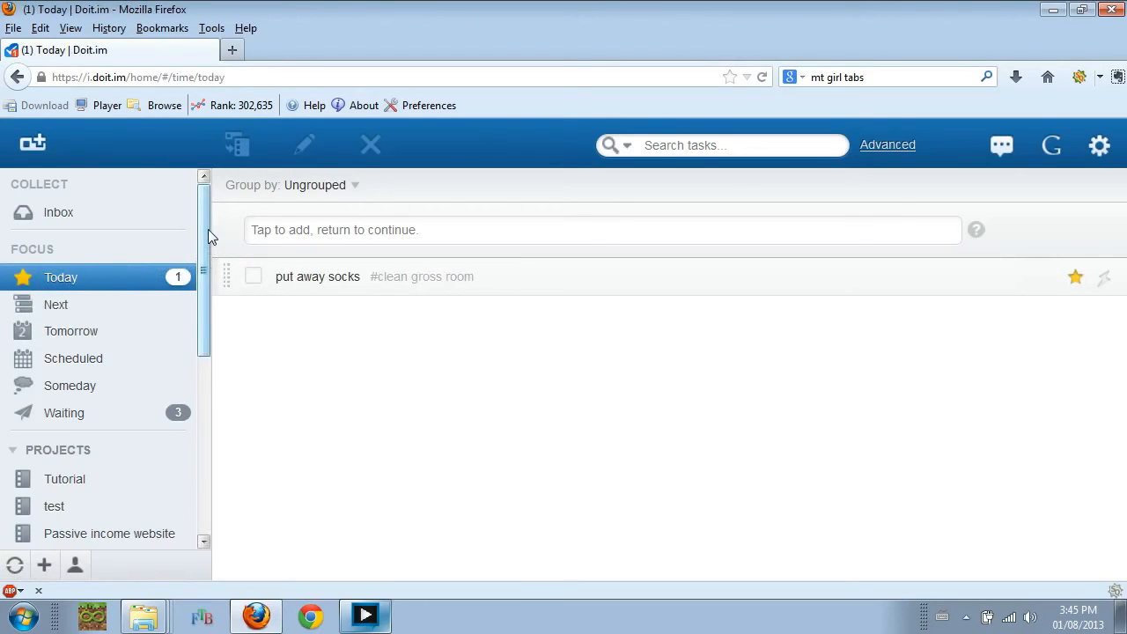
mouse_move(205, 229)
mouse_down()
mouse_move(192, 279)
mouse_move(199, 243)
mouse_up()
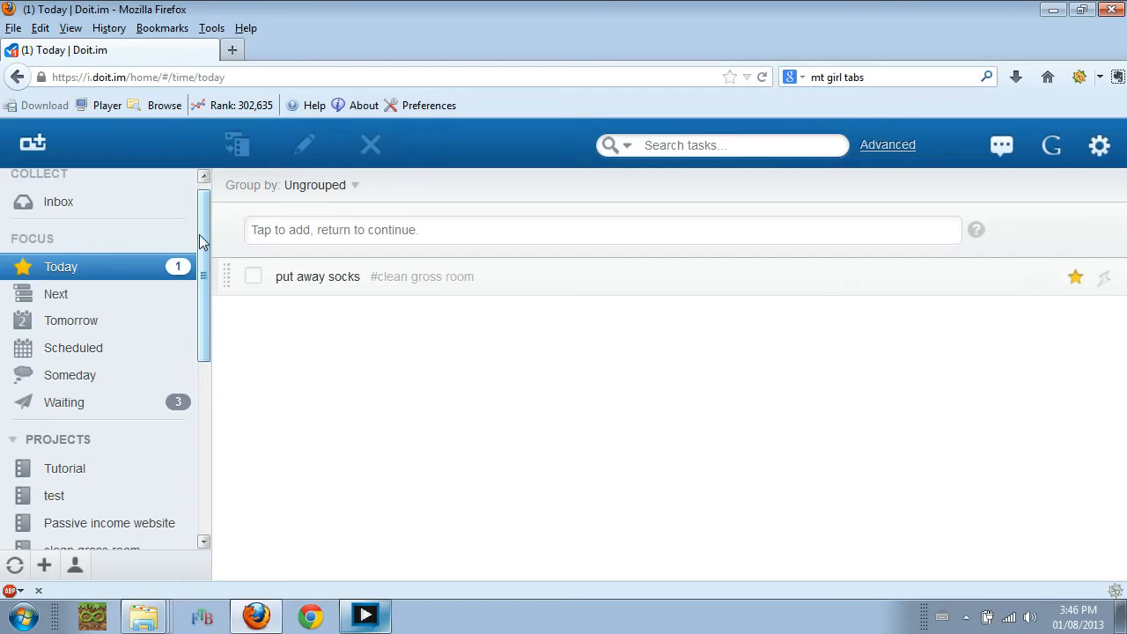
mouse_move(201, 242)
mouse_down()
mouse_move(206, 308)
mouse_move(221, 236)
mouse_up()
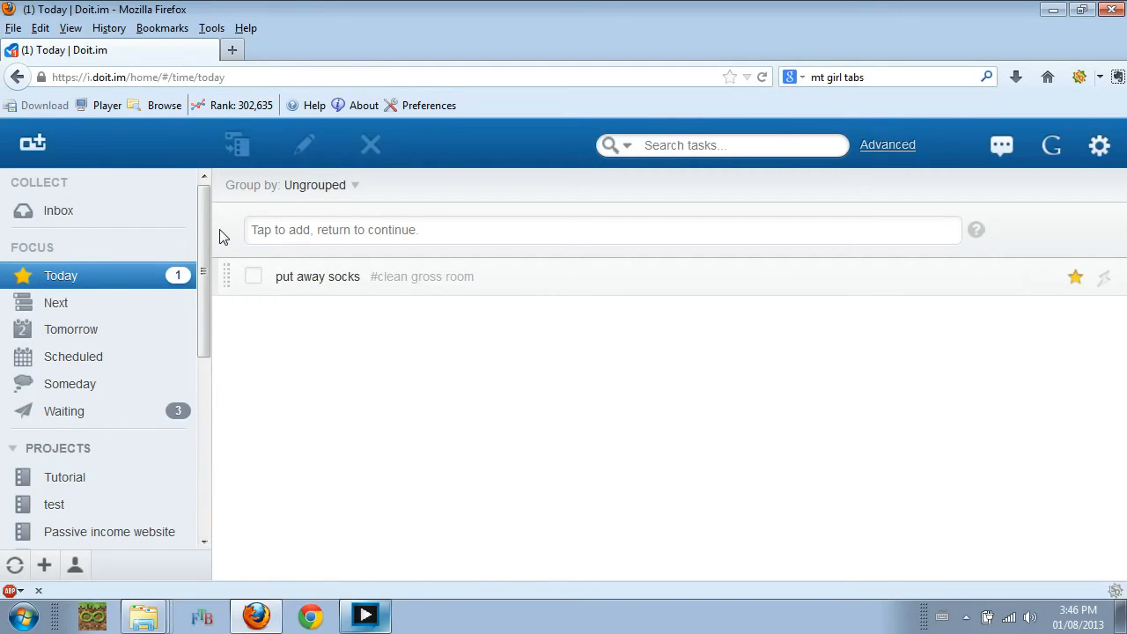
drag(209, 200, 208, 215)
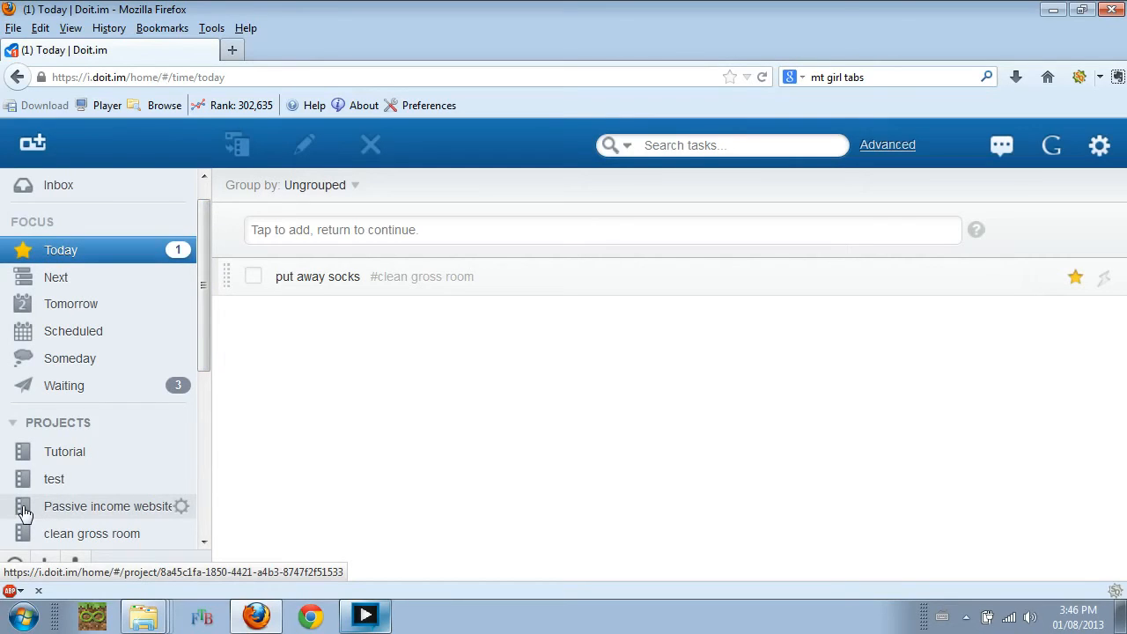
- From the list of all projects, move the "Passive income website" project to Someday and open the Someday list
drag(24, 512, 41, 466)
click(42, 430)
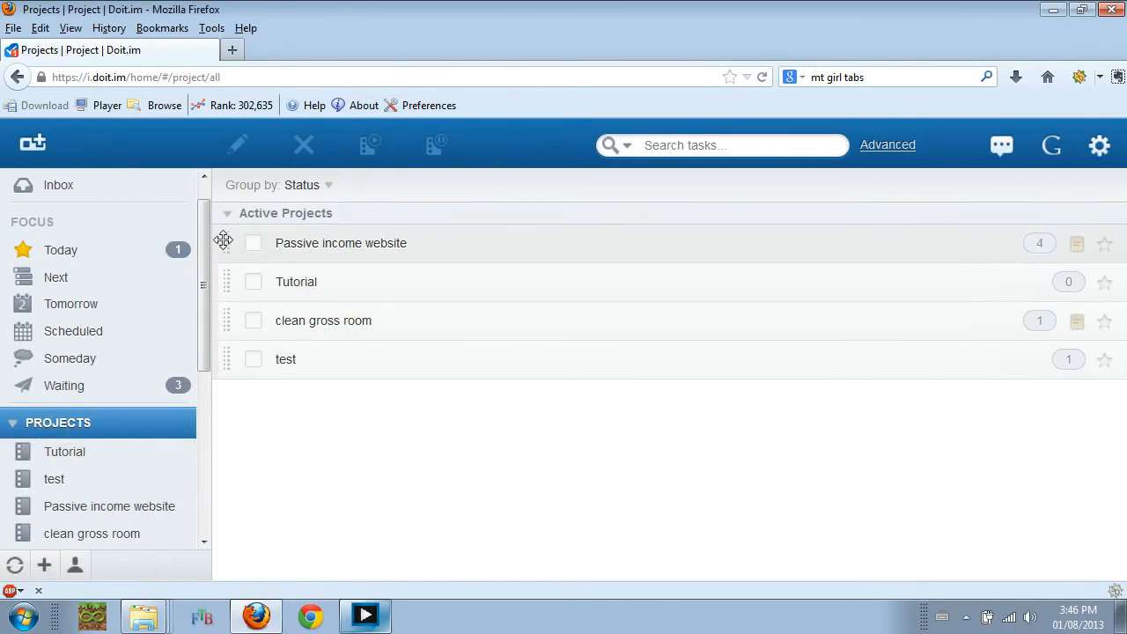
drag(221, 238, 128, 364)
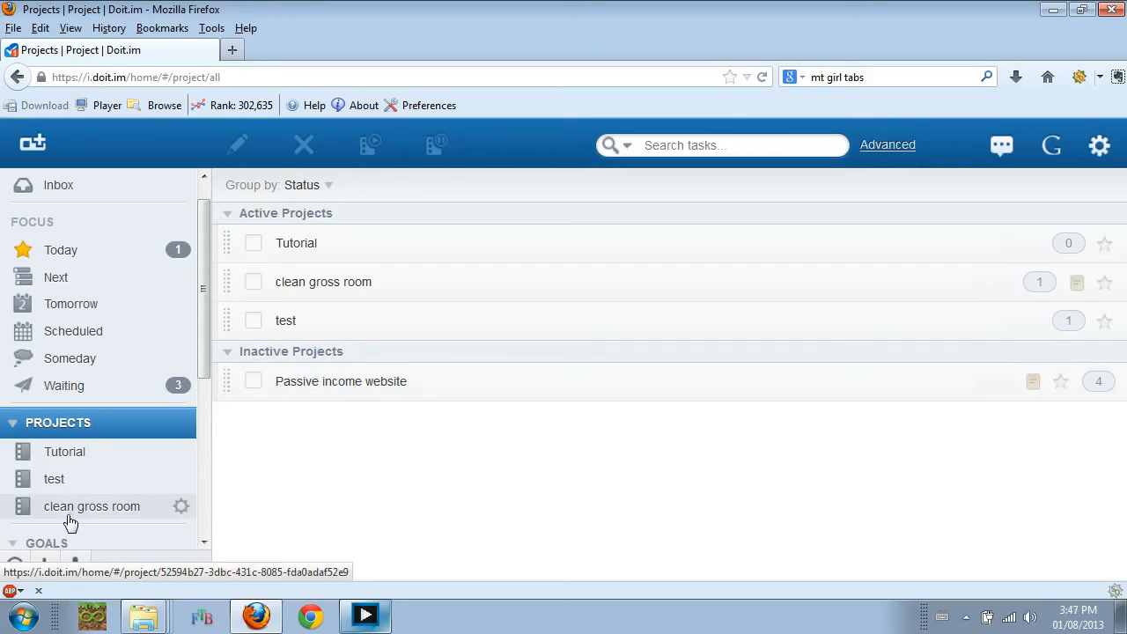
click(68, 362)
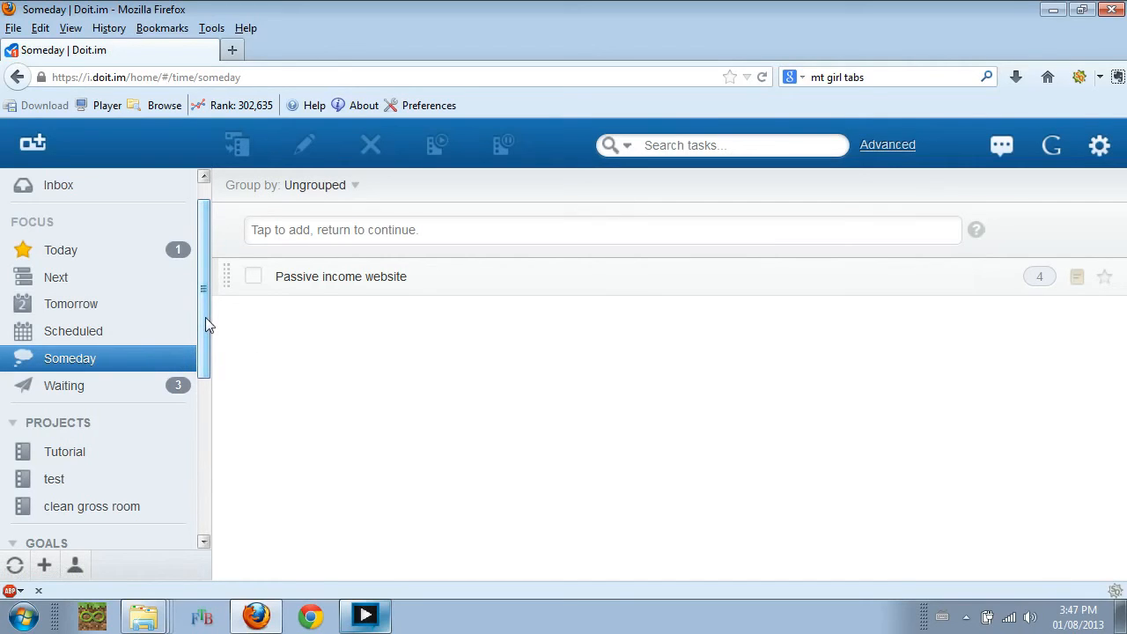
click(366, 615)
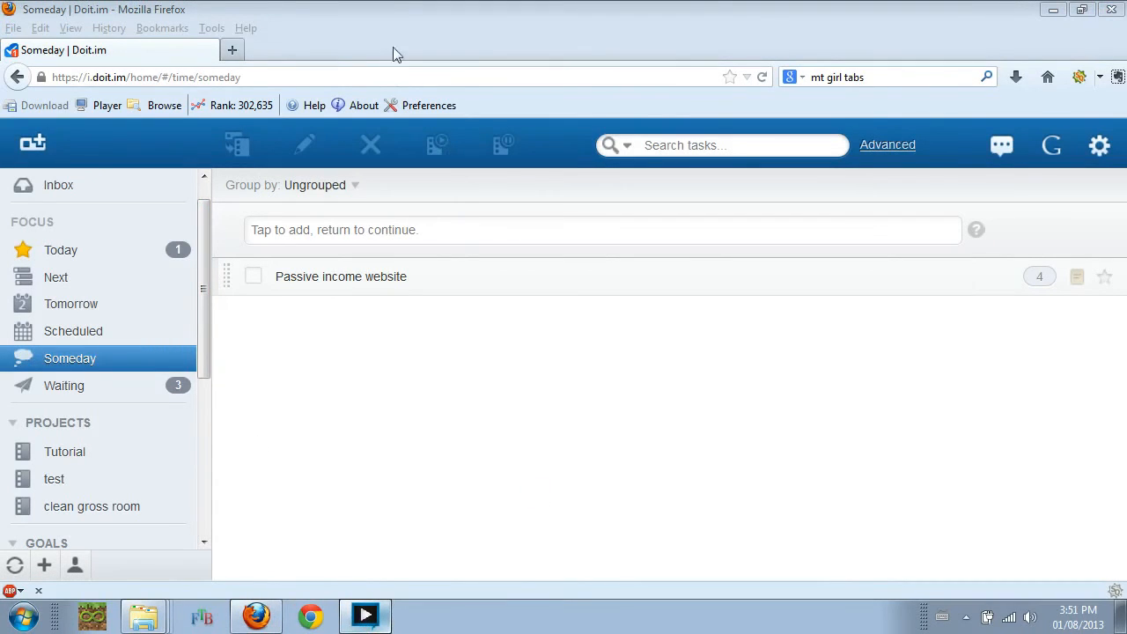
click(389, 39)
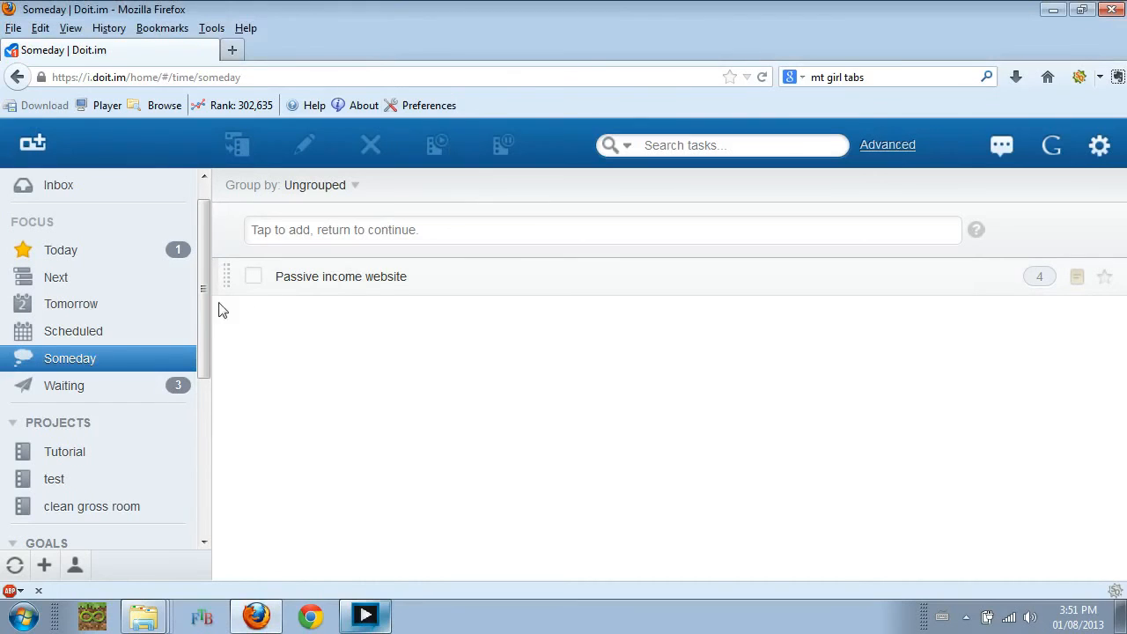
drag(205, 290, 200, 376)
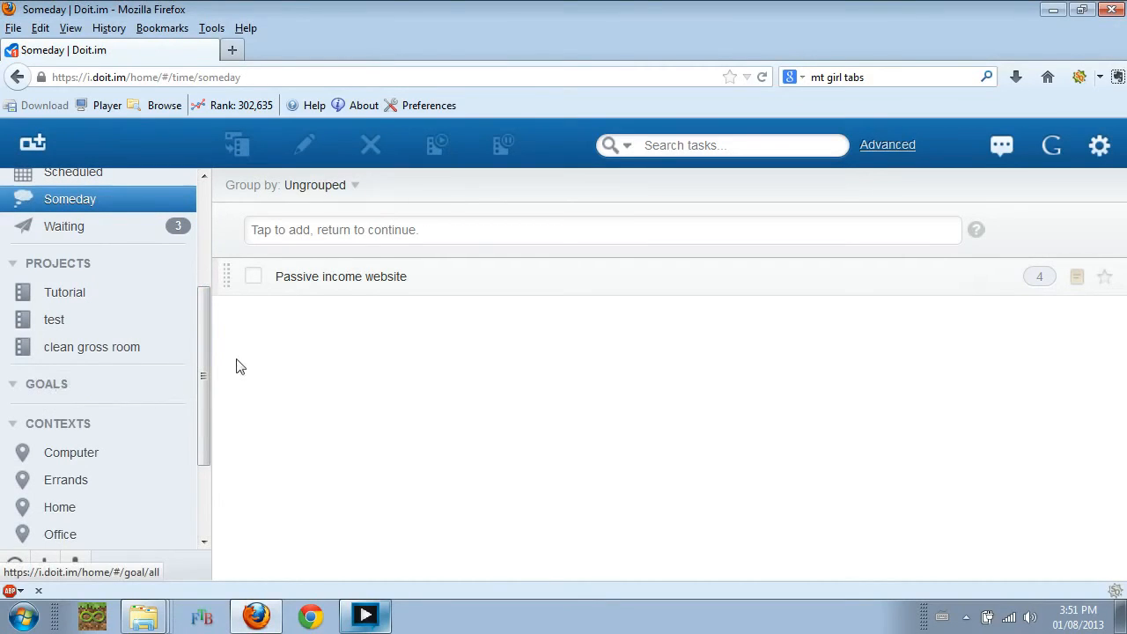
drag(204, 321, 219, 259)
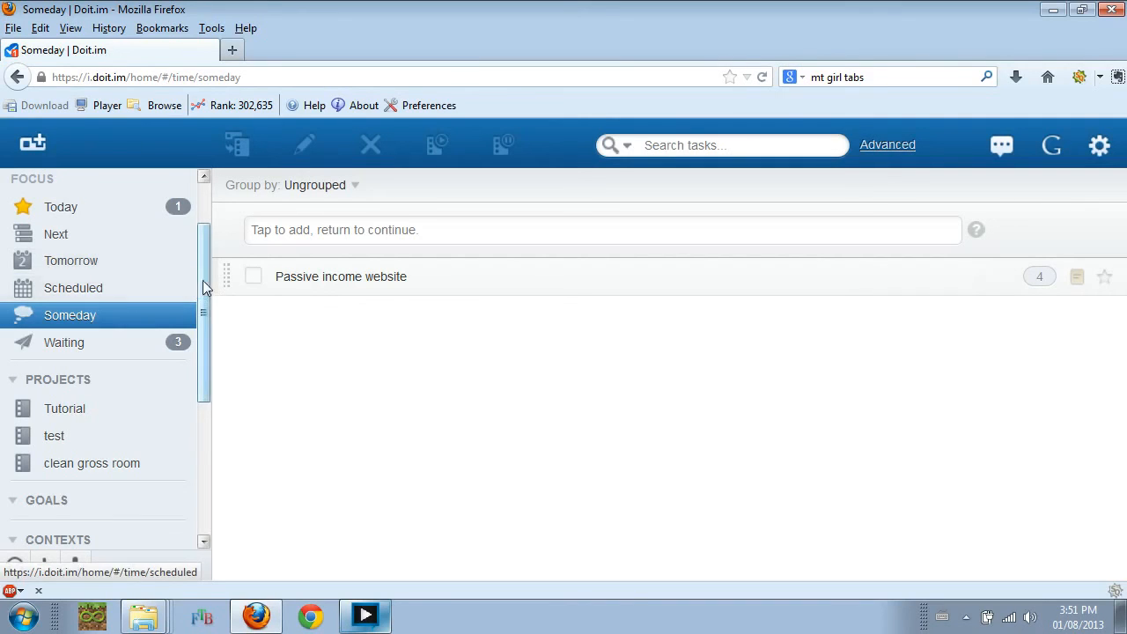
drag(206, 281, 199, 321)
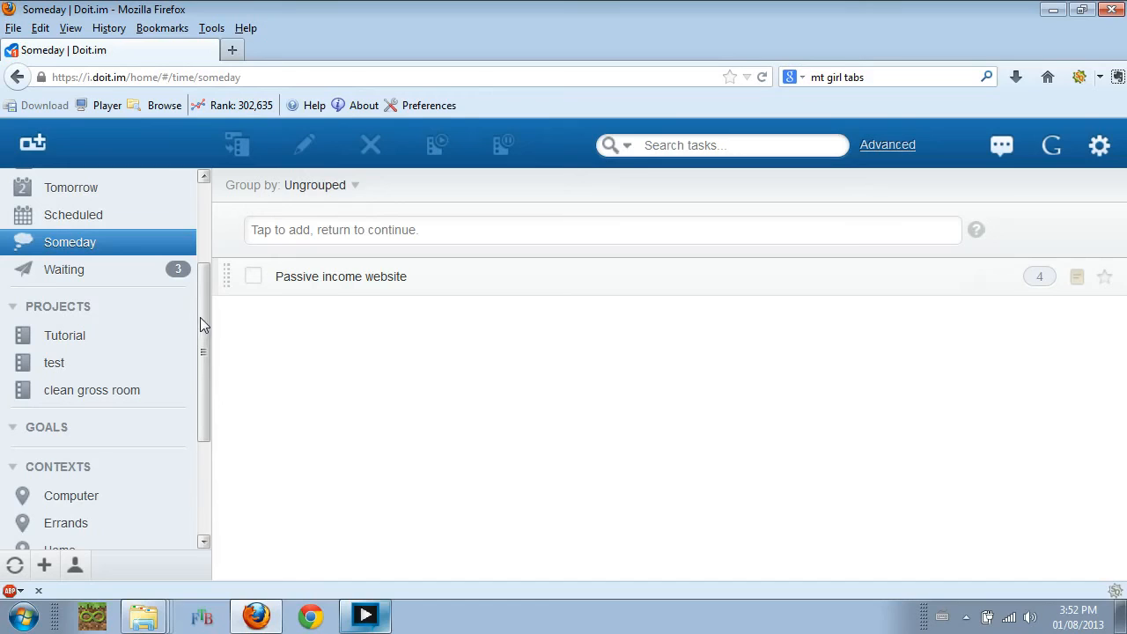
- Open the Goals overview and create a new goal titled "visit Japan" without a description
drag(204, 297, 203, 335)
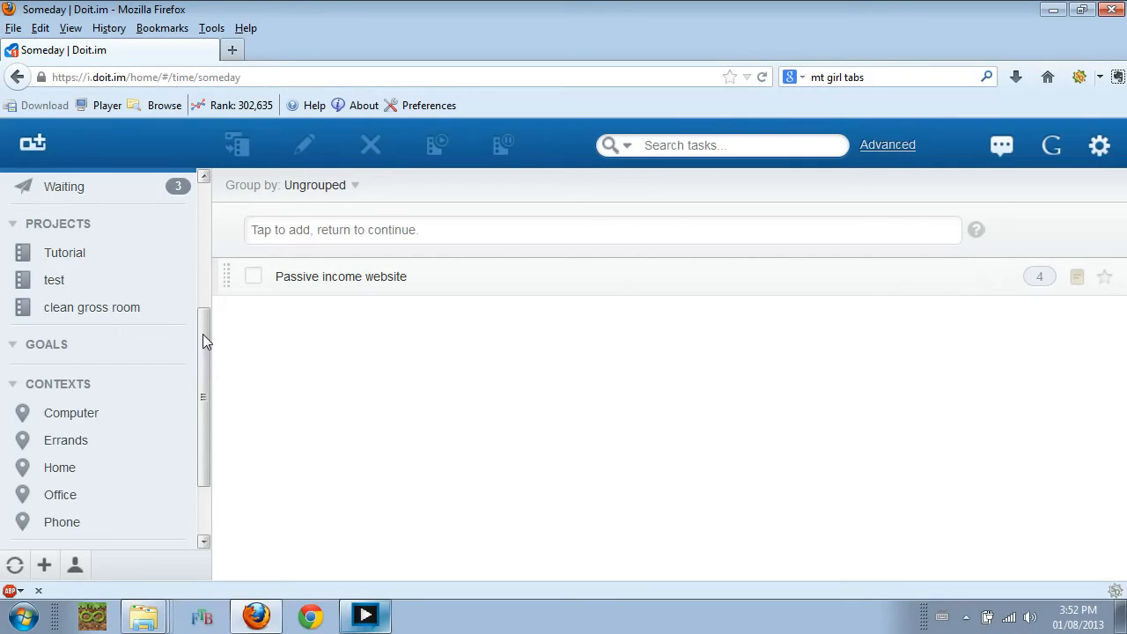
click(48, 344)
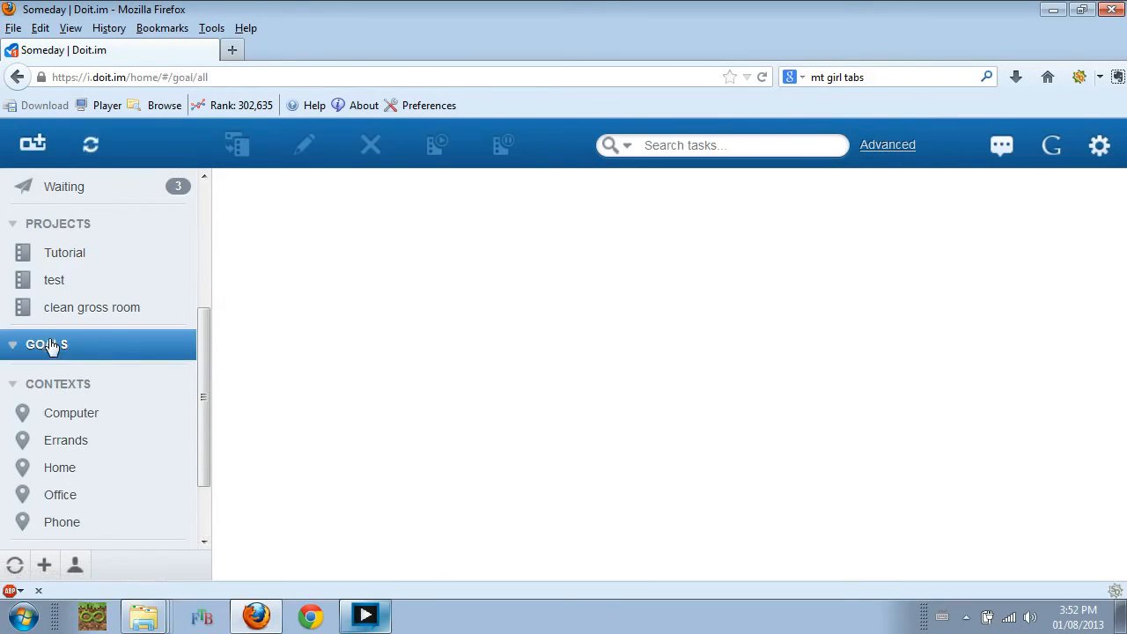
click(44, 564)
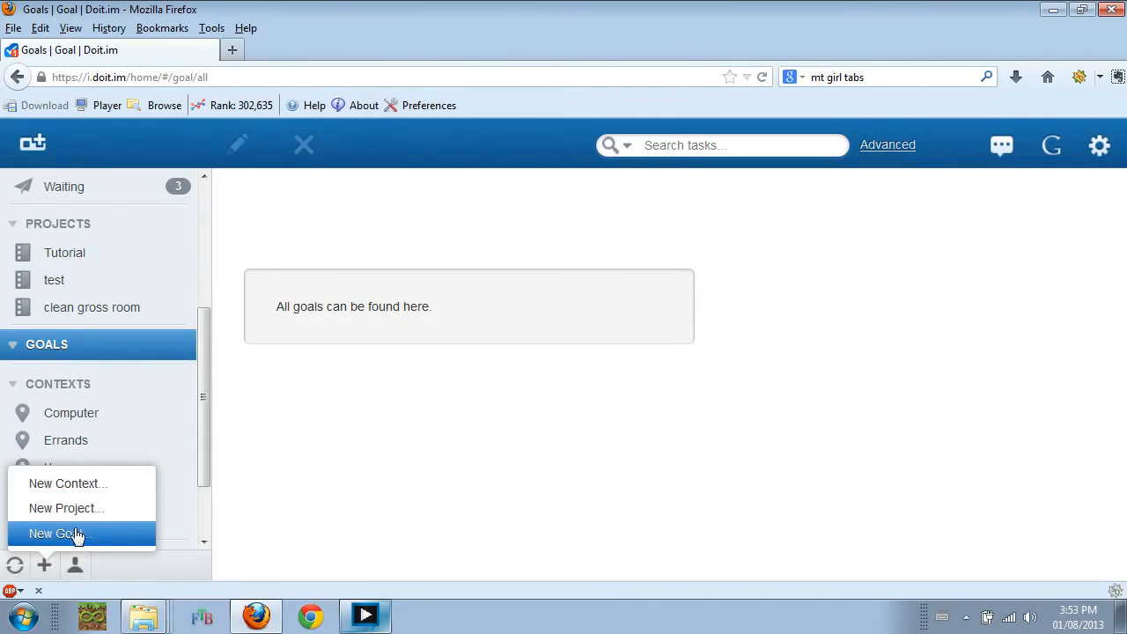
click(78, 534)
text(v)
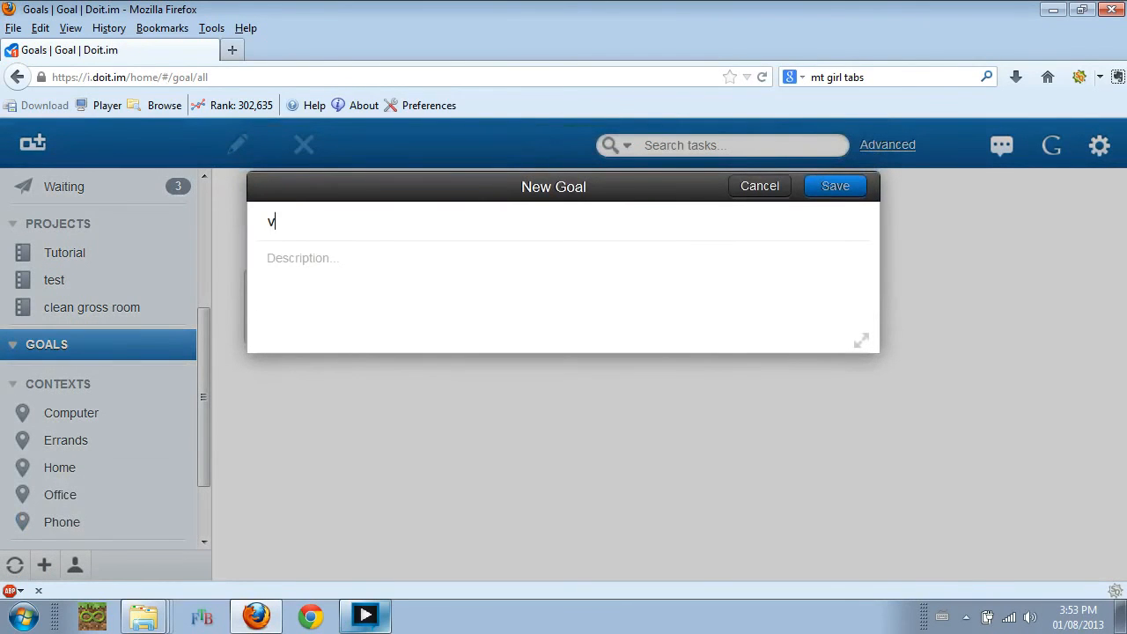
text(isit Japan)
click(268, 258)
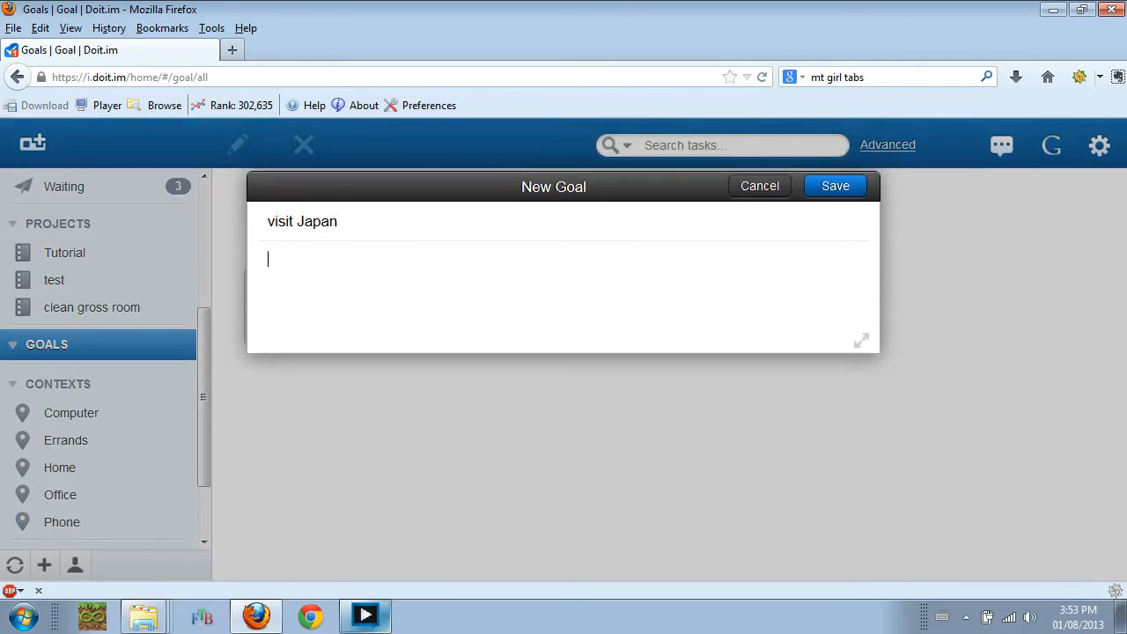
click(862, 191)
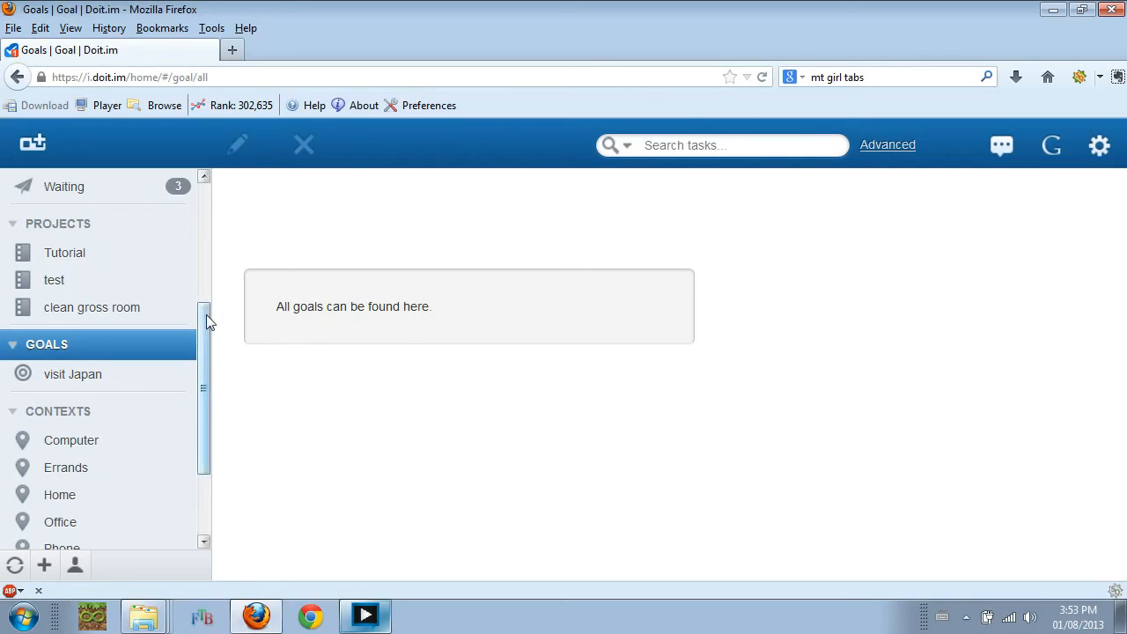
drag(207, 314, 202, 282)
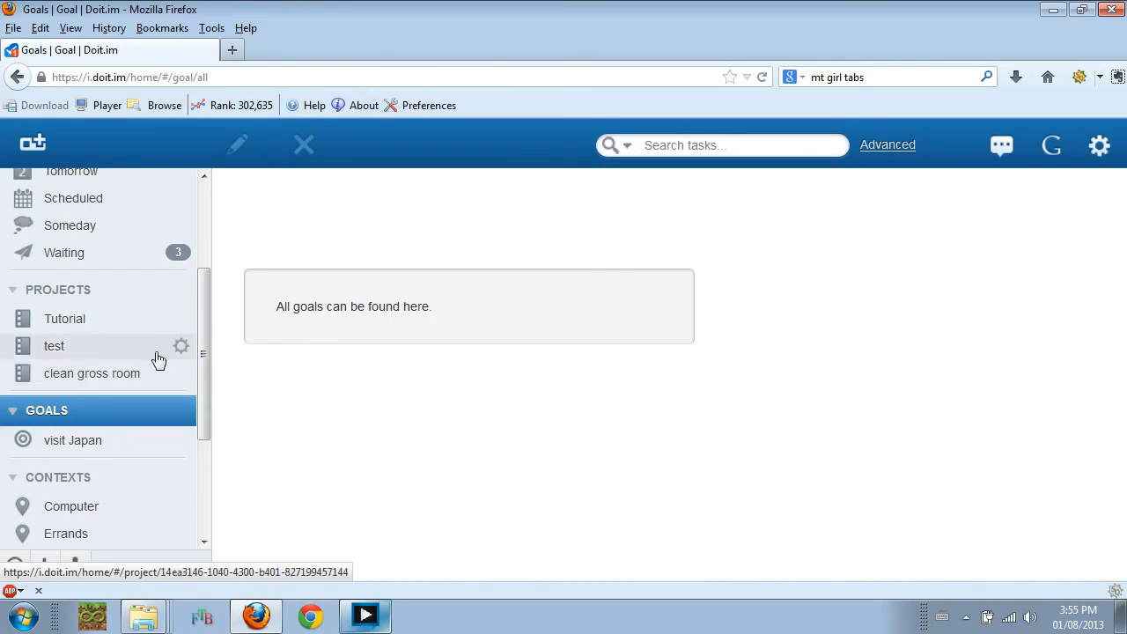
drag(201, 299, 188, 193)
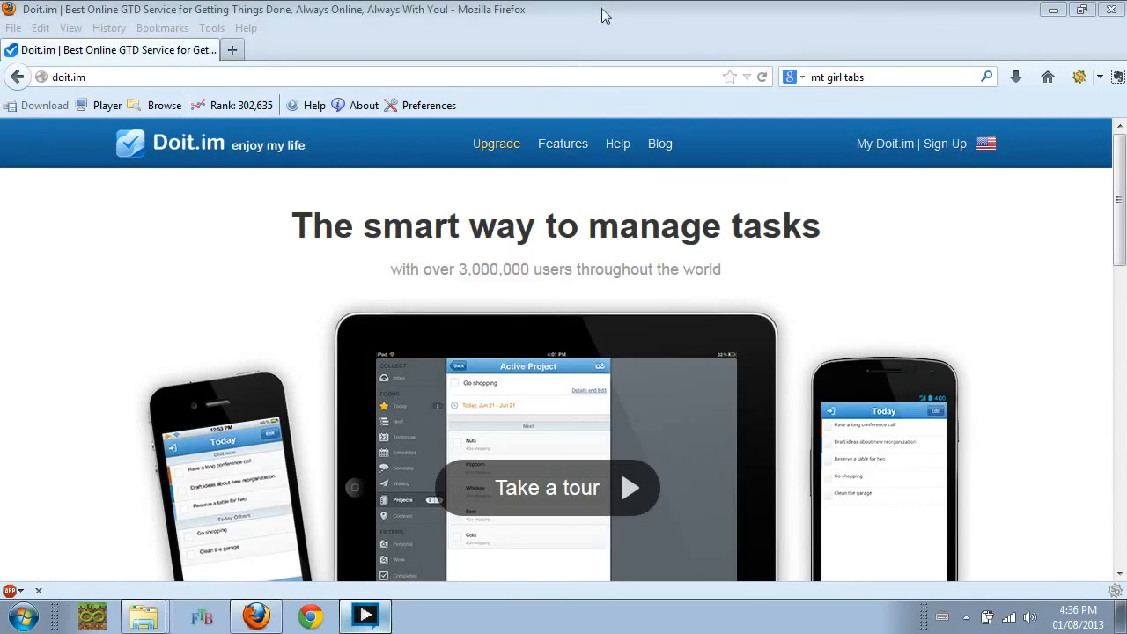
click(604, 13)
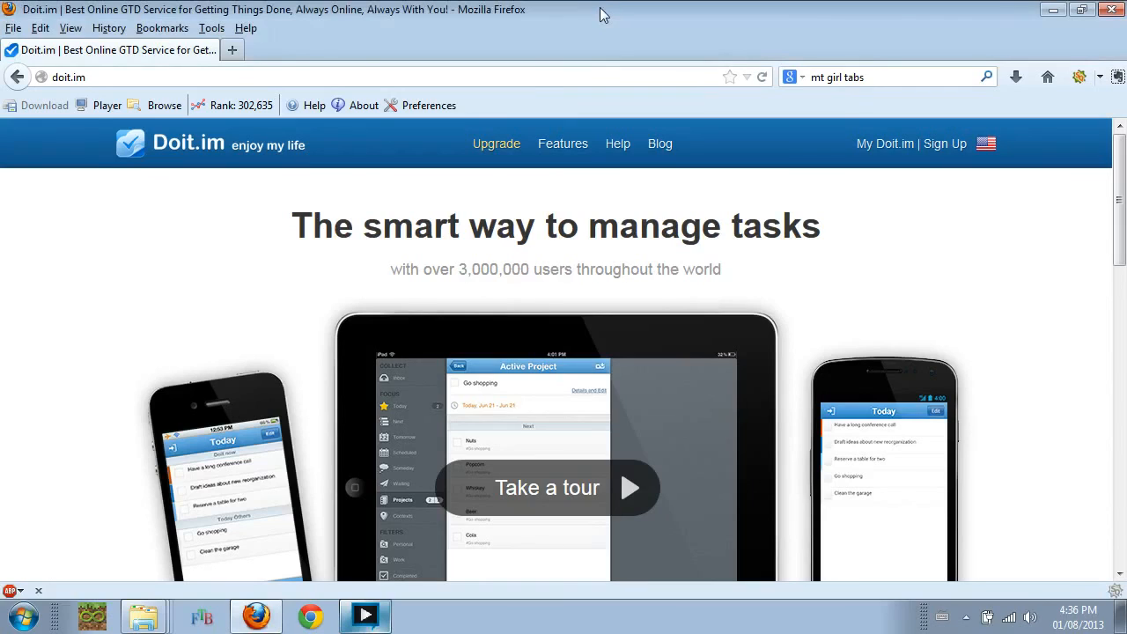